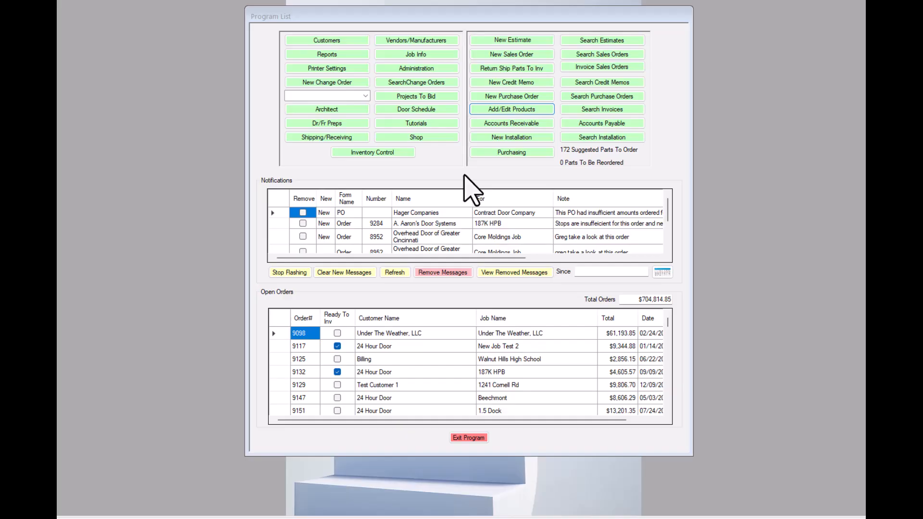
Step: Open the Add/Edit Products form, review the Excel parts list, and open the Import/Update Products form
left_click(507, 110)
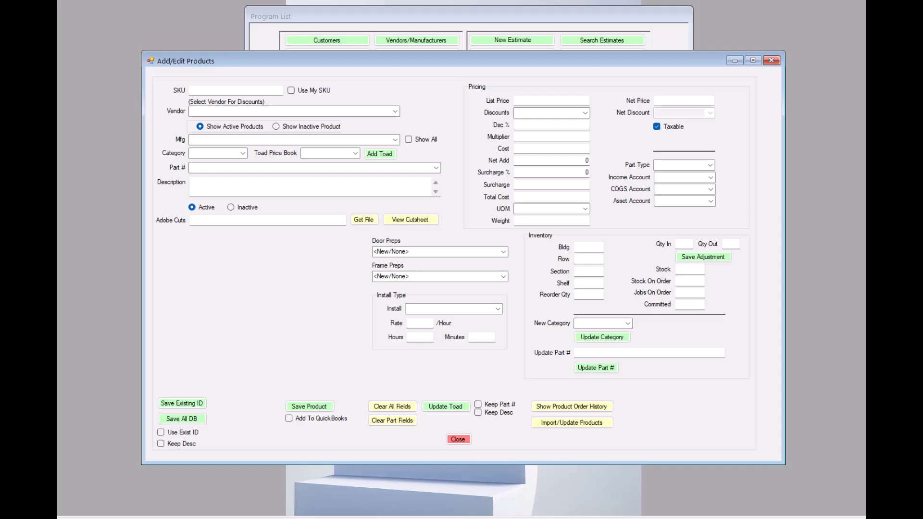
left_click_drag(865, 53, 707, 56)
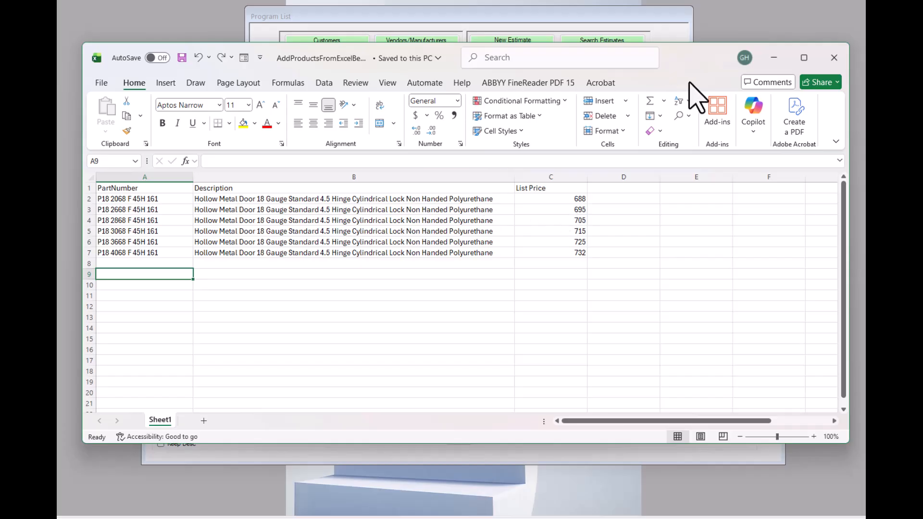
left_click_drag(675, 61, 922, 91)
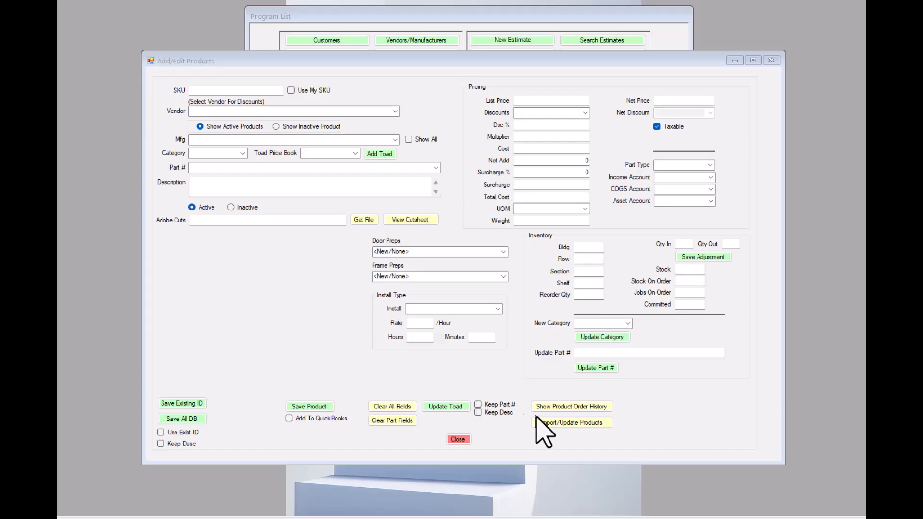
left_click(579, 424)
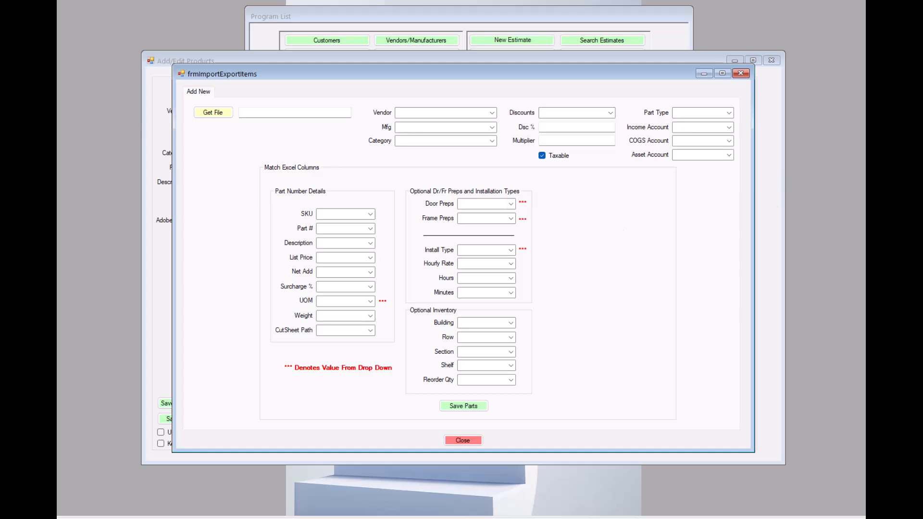
Step: Switch to the Excel parts workbook and insert a blank column between PartNumber and Description
left_click_drag(922, 108, 709, 54)
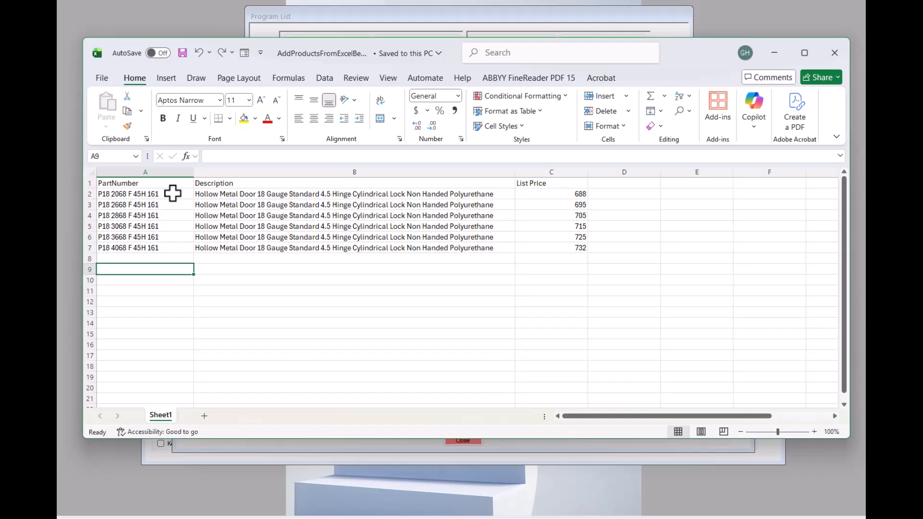
left_click(140, 194)
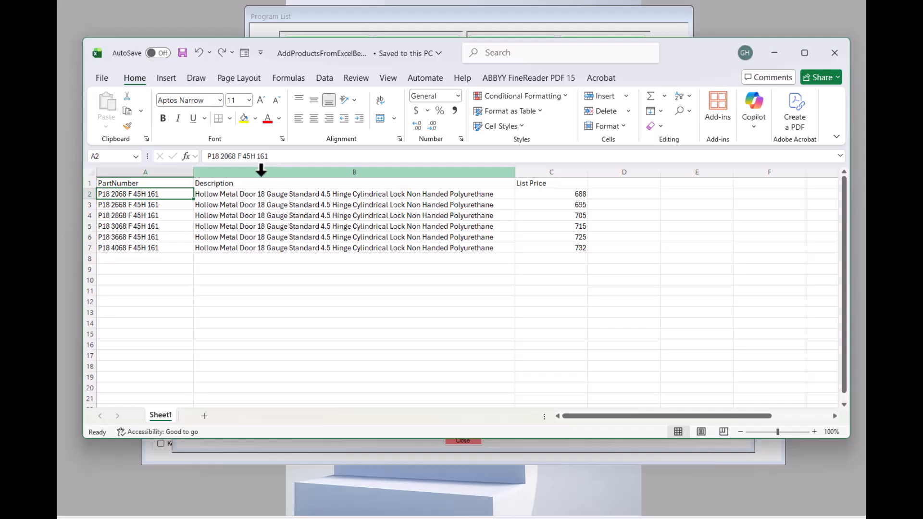
right_click(261, 170)
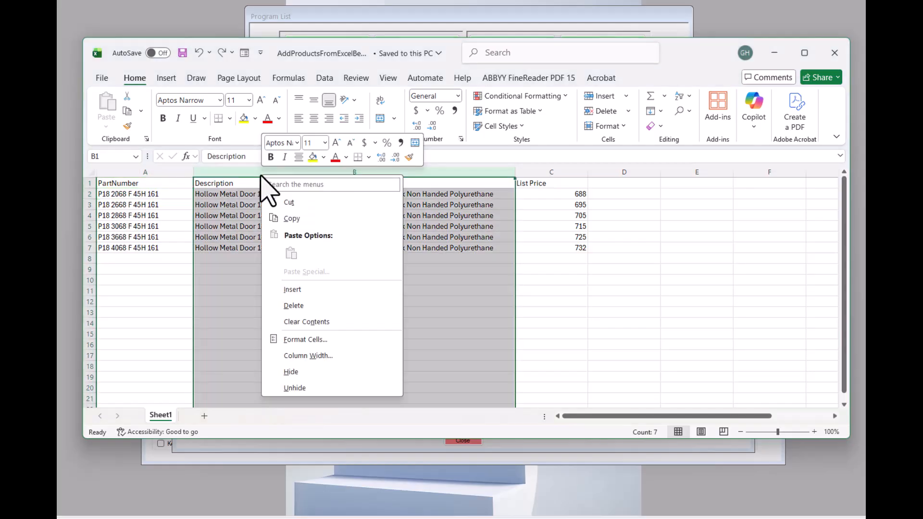
left_click(291, 290)
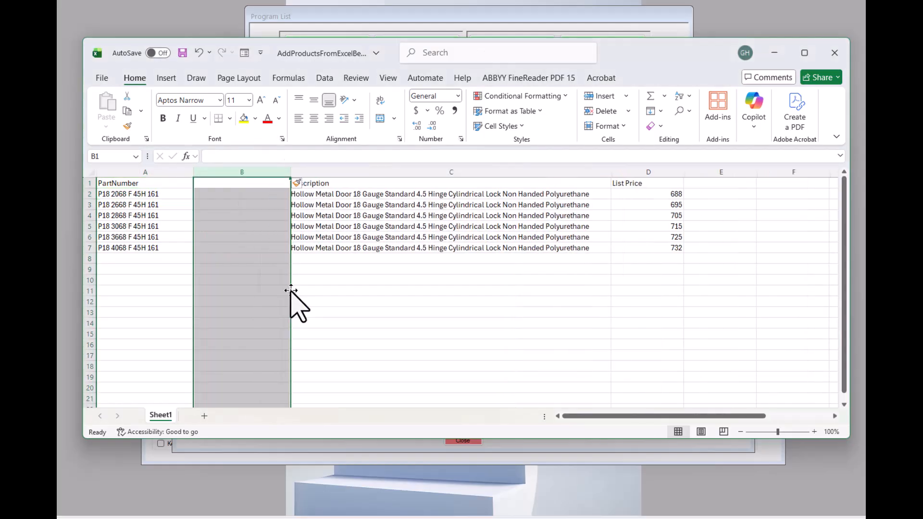
Step: Enter a CONCAT formula in B2 that joins A2 with the text " LH"
left_click(224, 195)
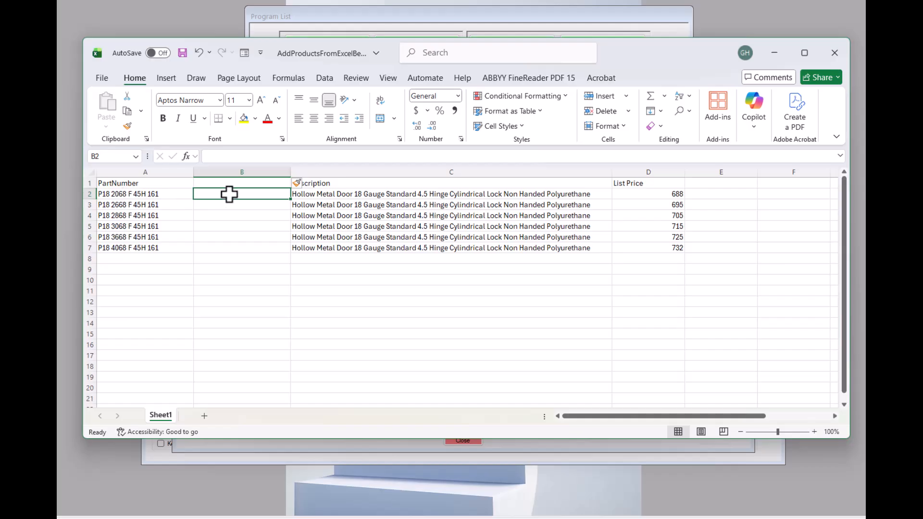
left_click(288, 79)
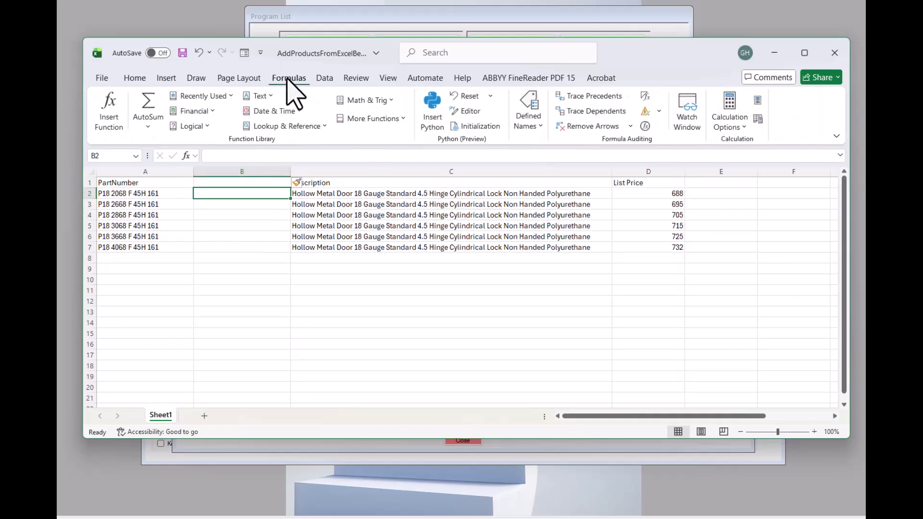
left_click(269, 98)
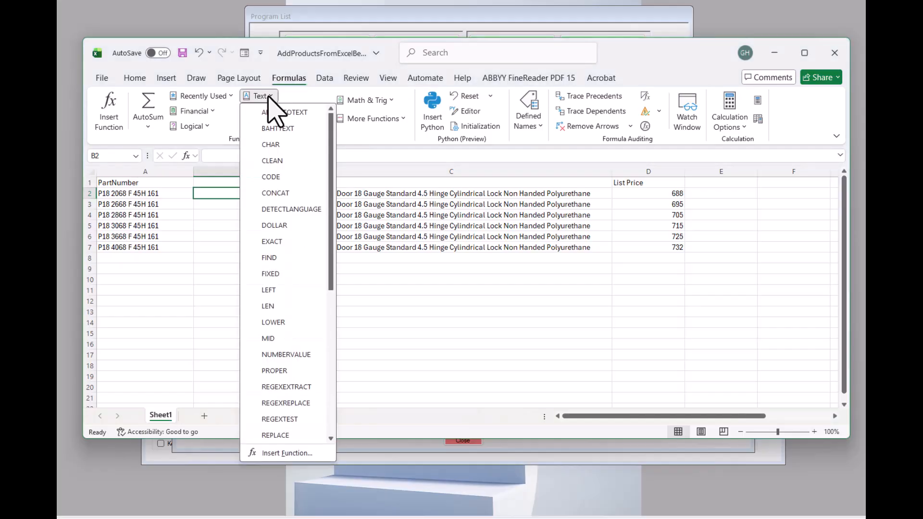
left_click(275, 193)
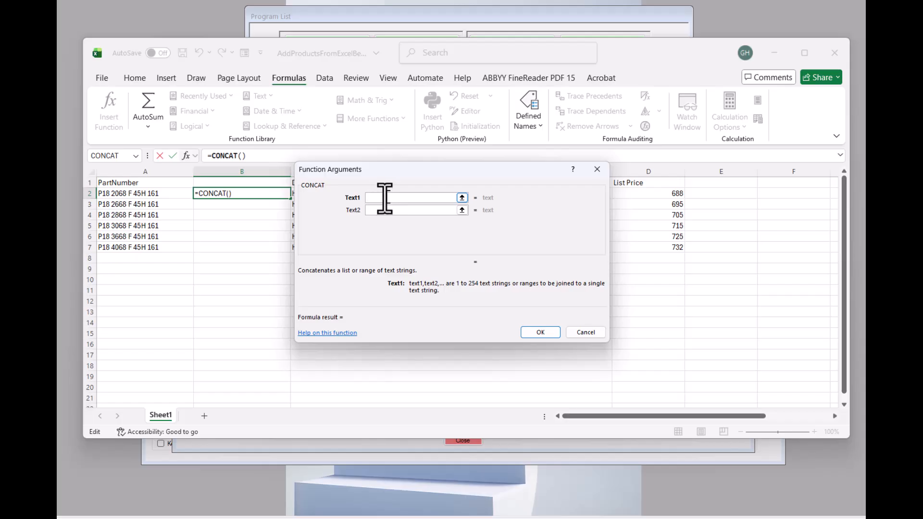
type("2")
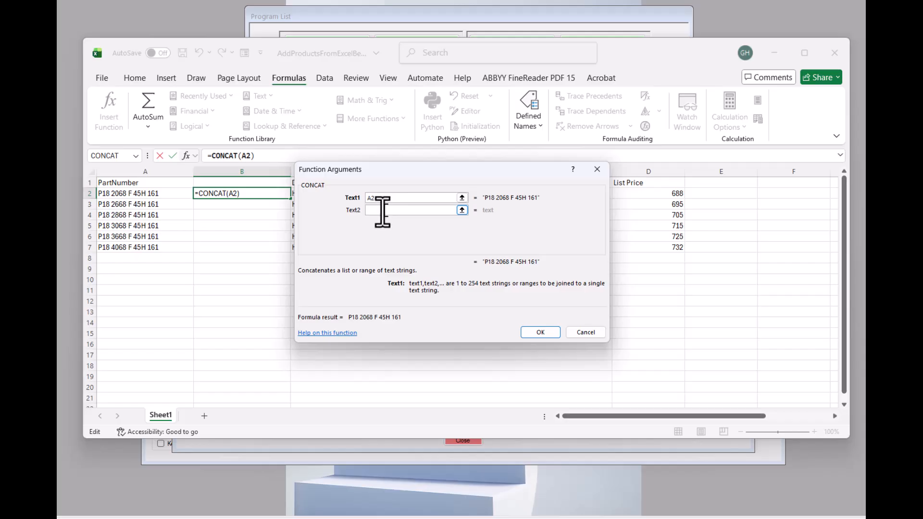
left_click(383, 211)
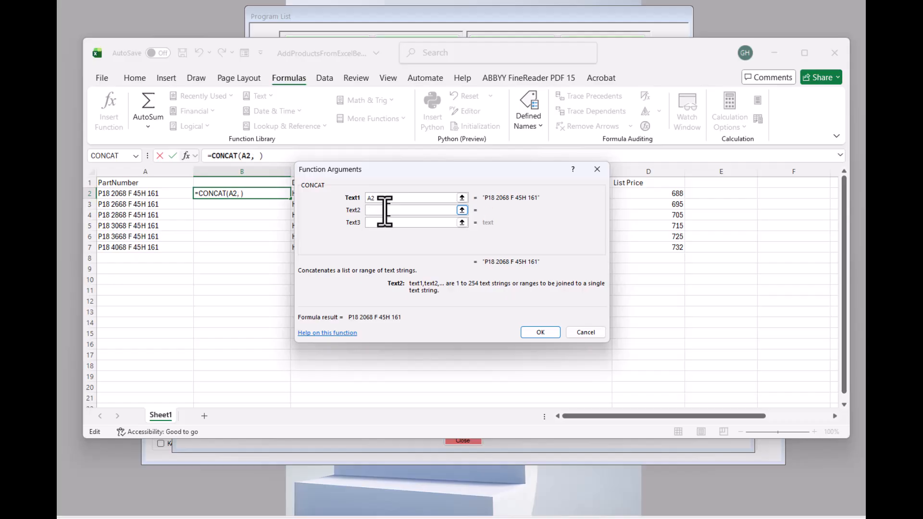
type("LH")
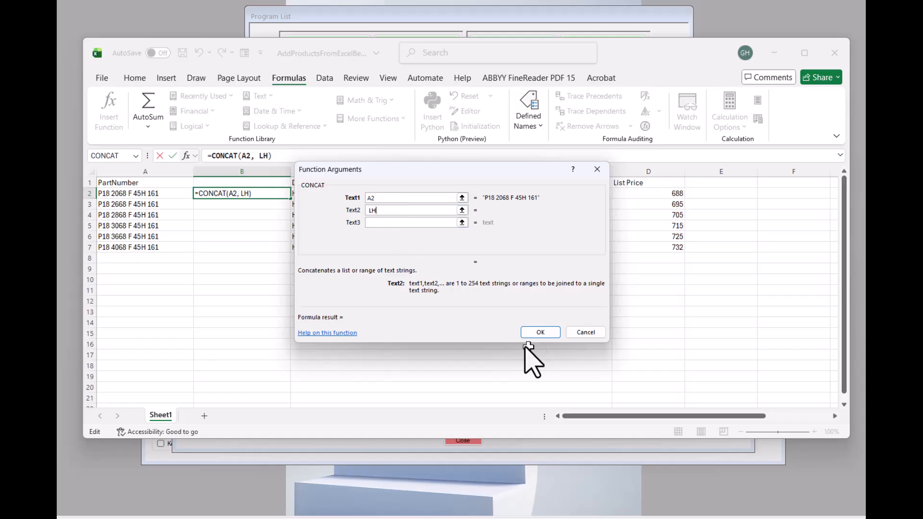
left_click(540, 332)
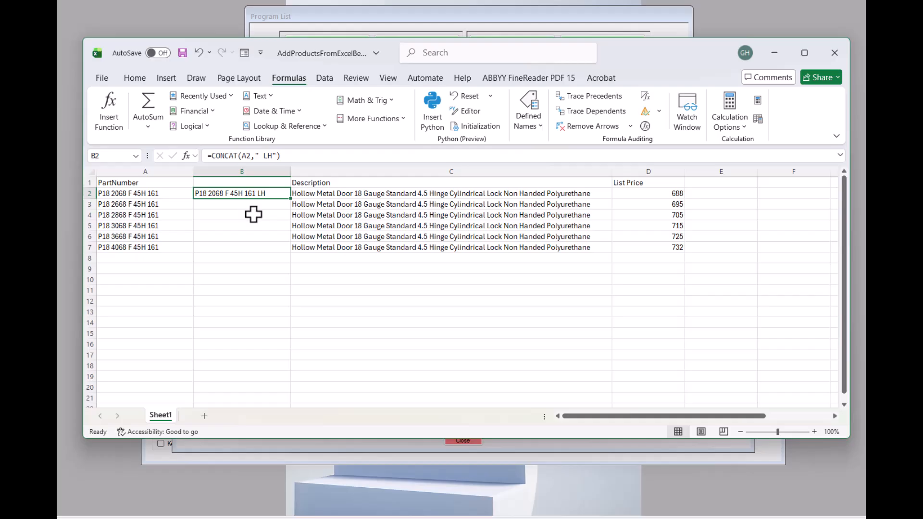
Step: Copy the B2 formula into B3:B7 and check the formula in each copied cell
key("ctrl+c")
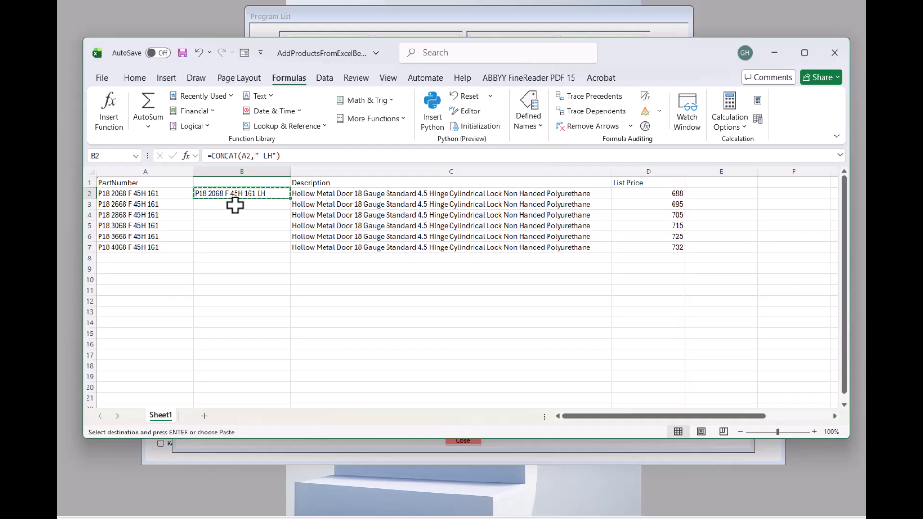
left_click(235, 206)
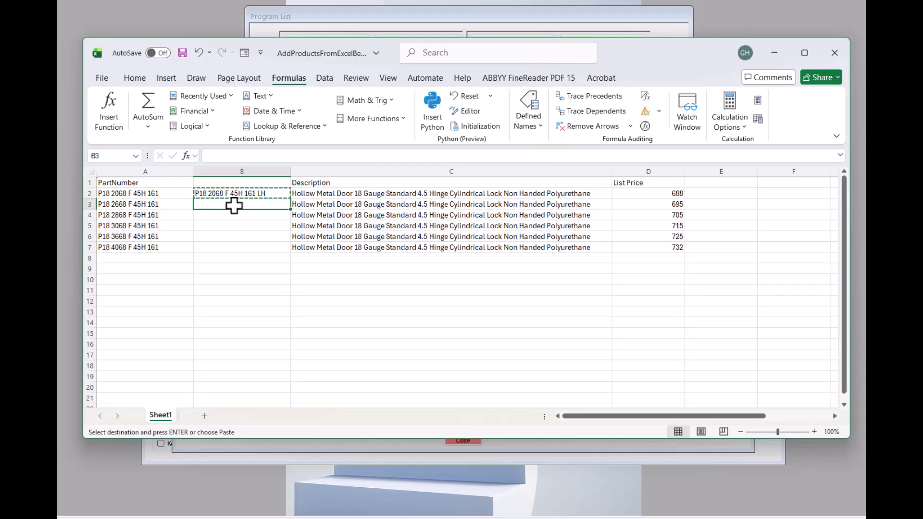
left_click_drag(233, 206, 240, 243)
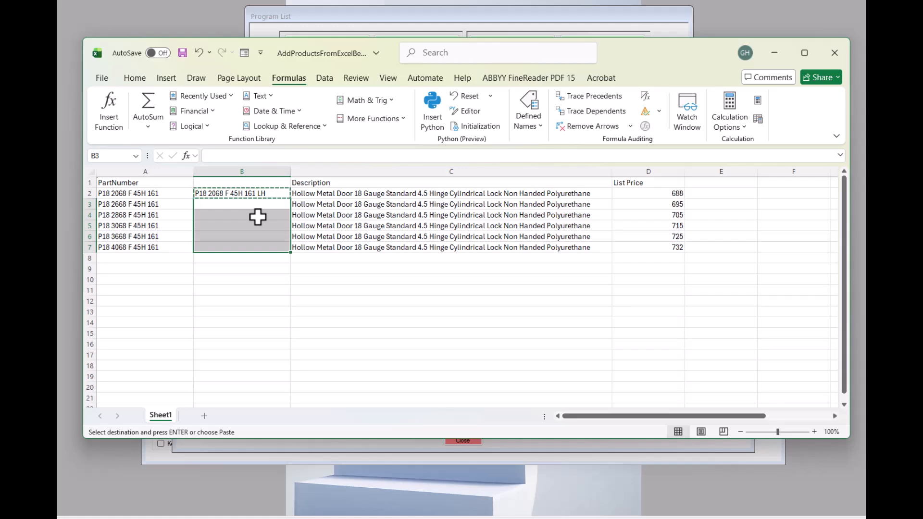
key("ctrl+v")
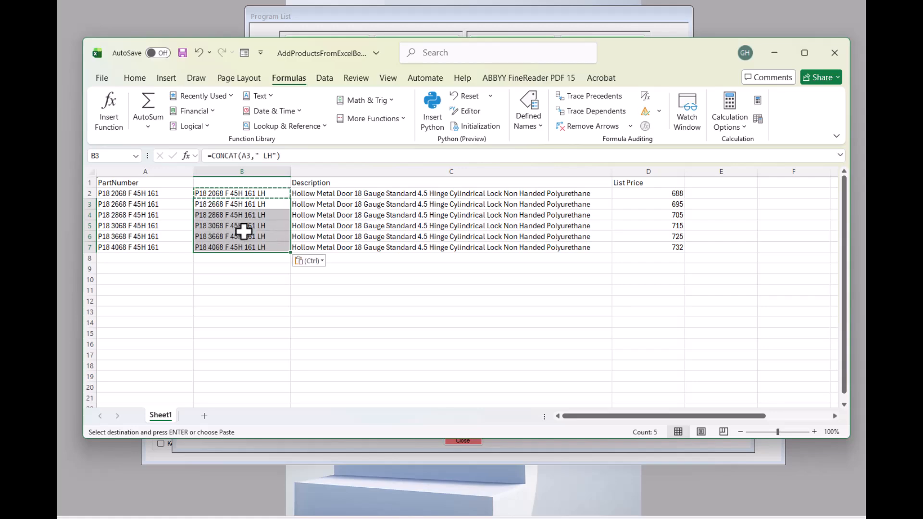
left_click(224, 205)
left_click(222, 216)
left_click(224, 228)
left_click(221, 238)
left_click(223, 248)
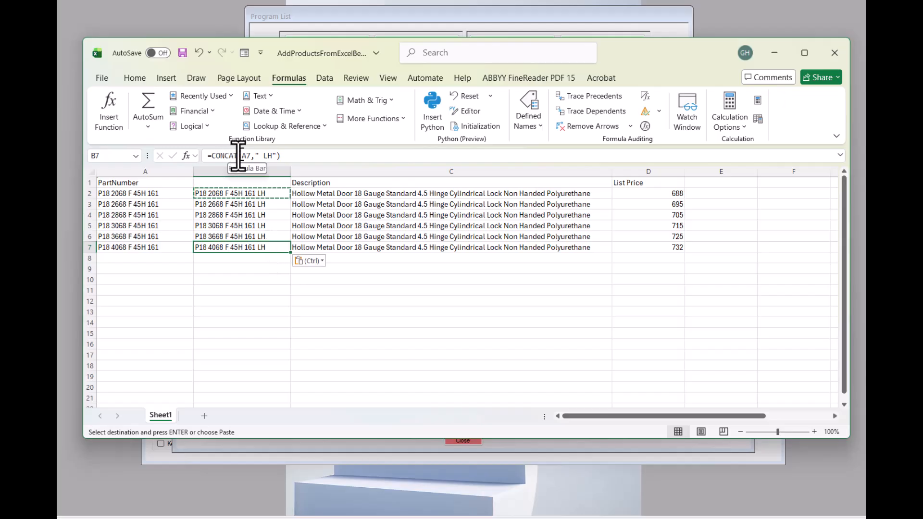
Step: Copy B2:B7 and paste it as values over the part numbers in A2:A7
left_click(235, 193)
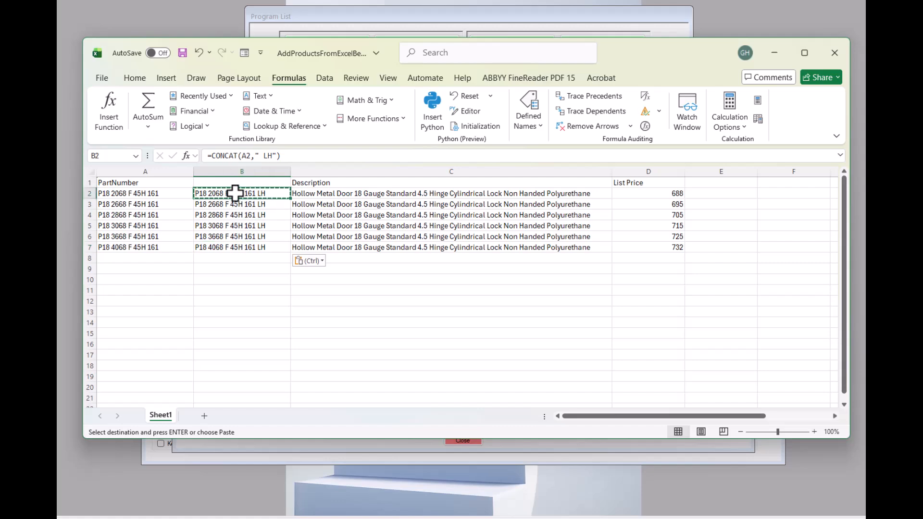
left_click(231, 246, "shift")
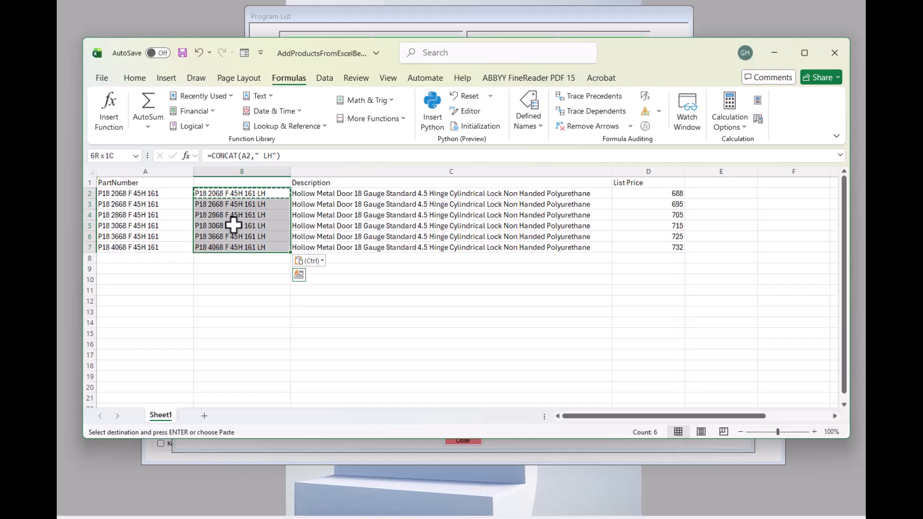
left_click(126, 195)
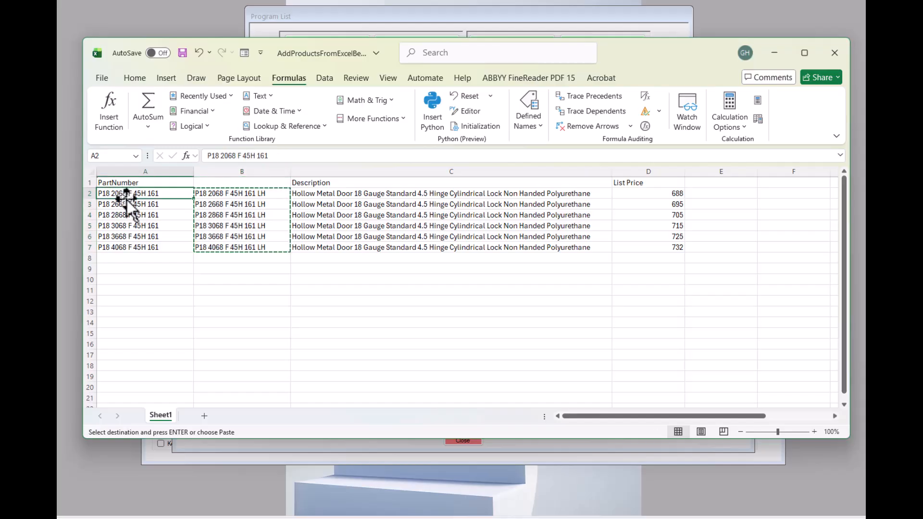
left_click(128, 248, "shift")
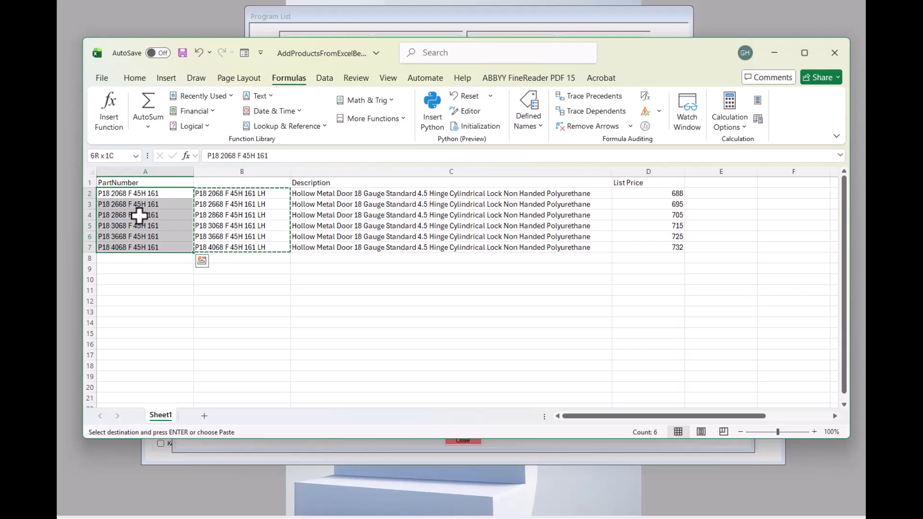
right_click(138, 218)
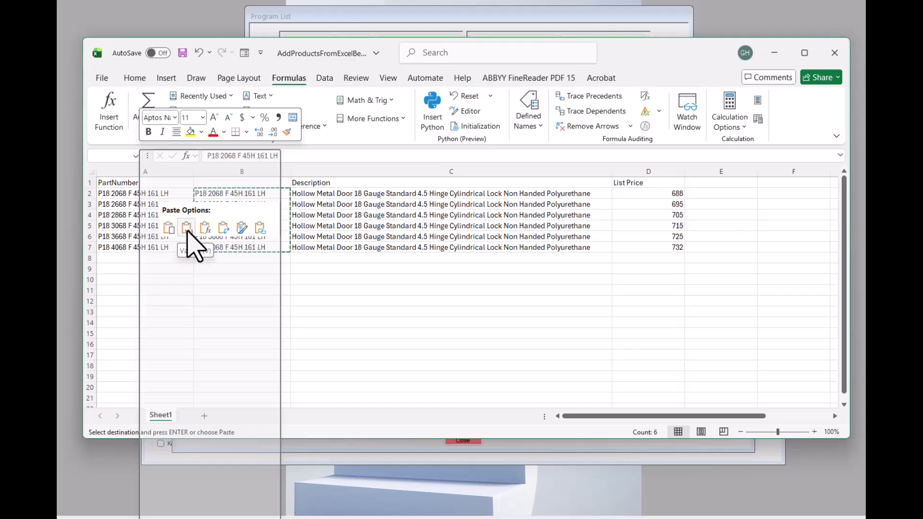
left_click(187, 228)
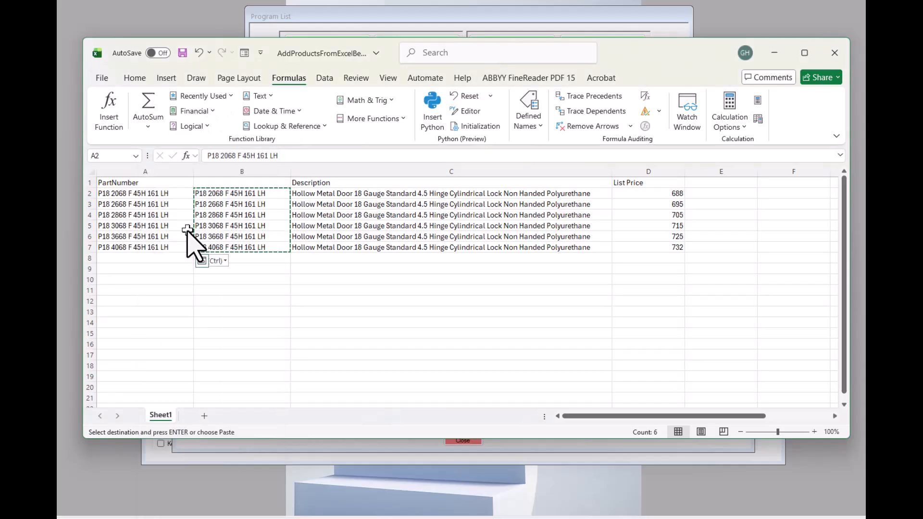
Step: Compare the pasted part number with its formula in row 3, and delete helper column B
left_click(127, 205)
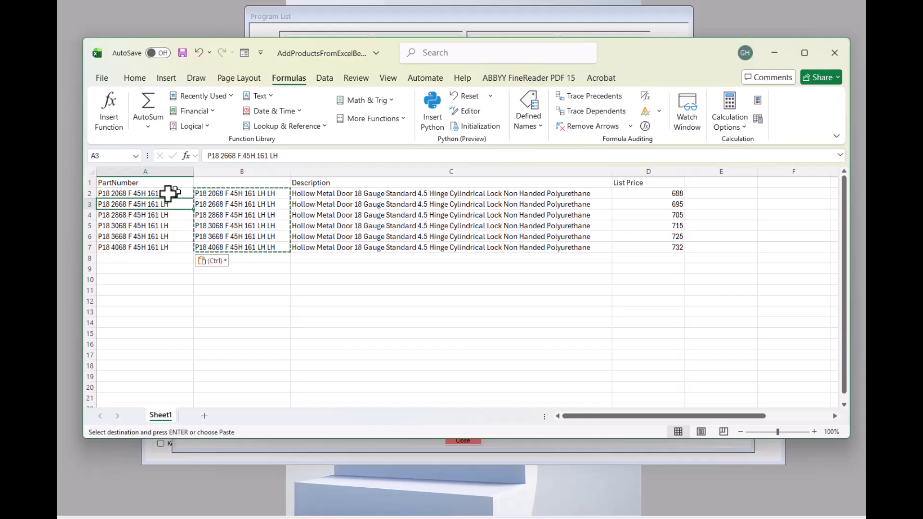
left_click(225, 208)
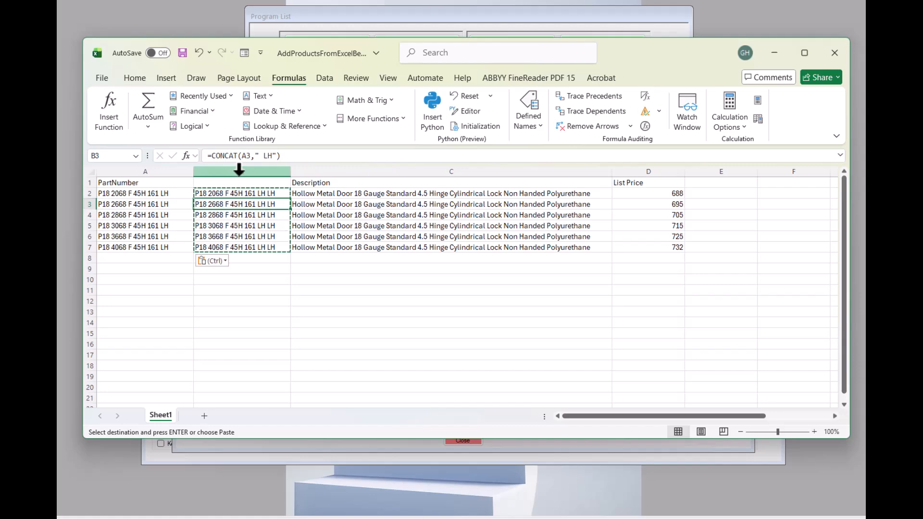
right_click(239, 170)
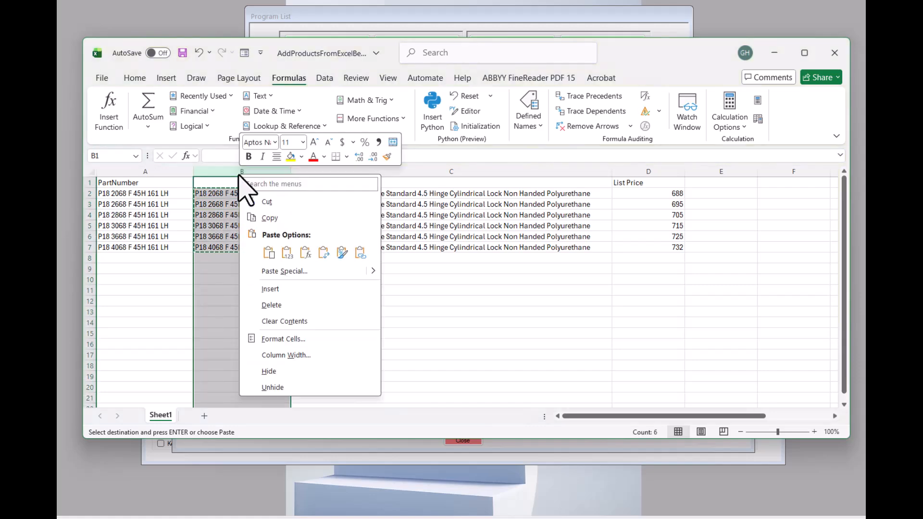
left_click(272, 306)
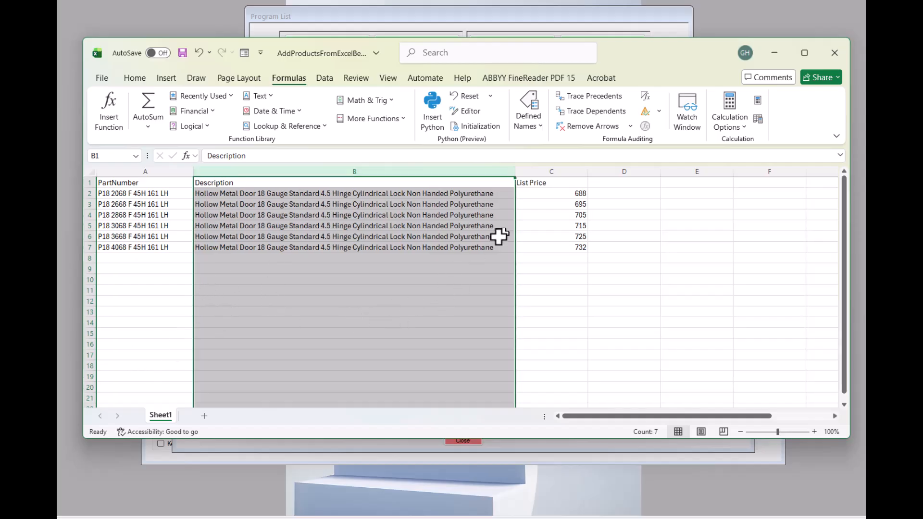
Step: Widen the Description column and insert a blank column between Description and List Price
left_click_drag(516, 169, 558, 170)
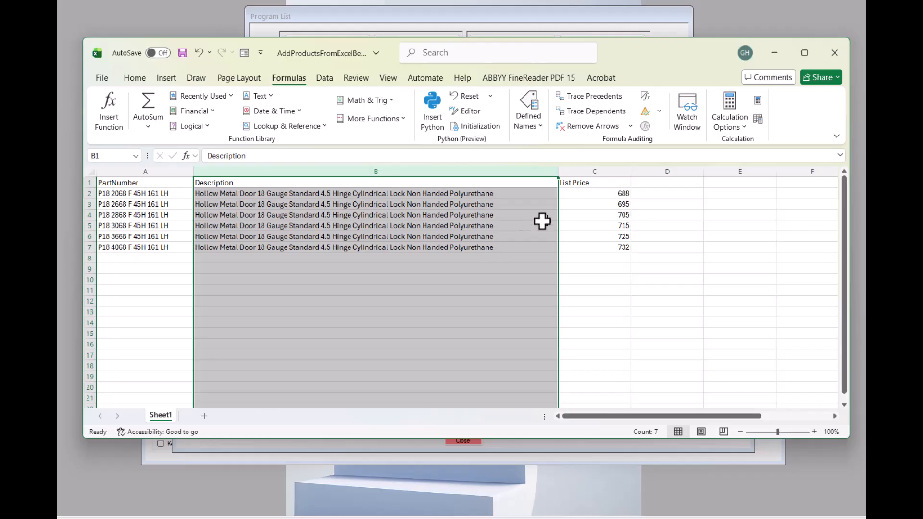
right_click(587, 169)
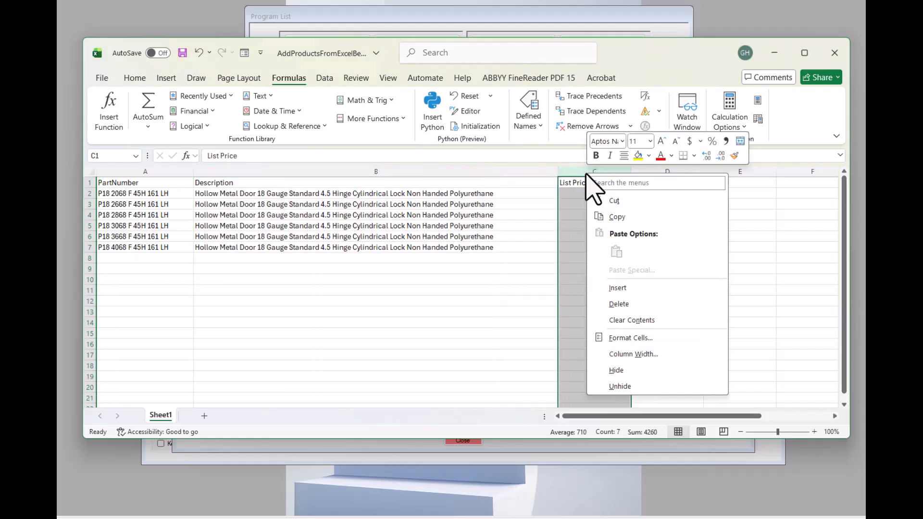
left_click(618, 289)
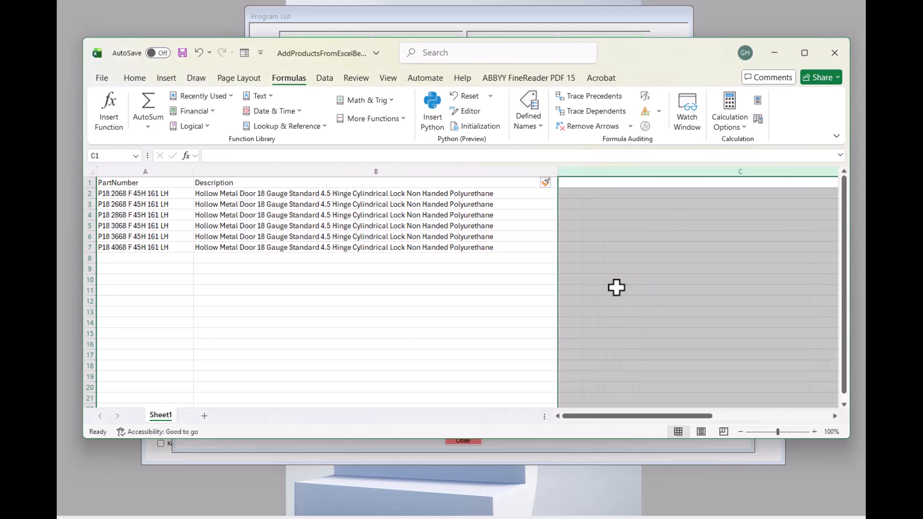
left_click(595, 194)
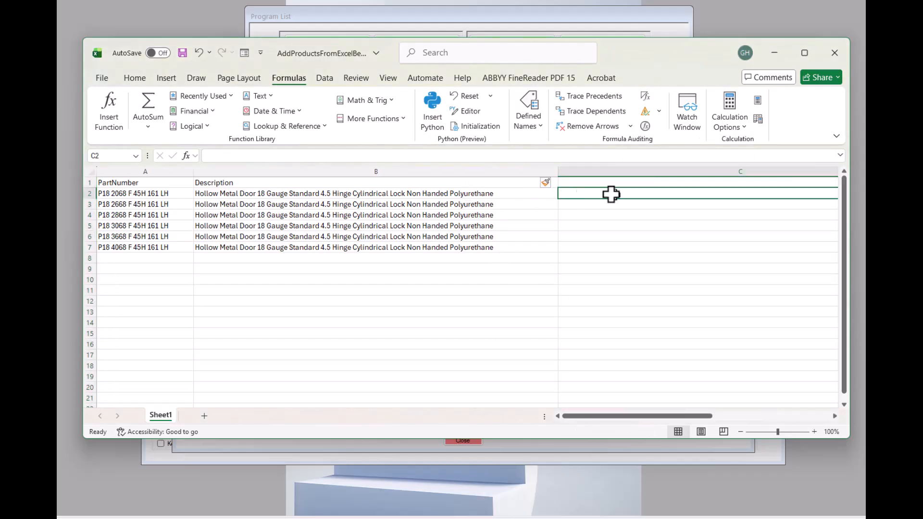
Step: Build a CONCAT formula in C2 that joins the description in B2 with the text " Left Hand"
left_click(262, 95)
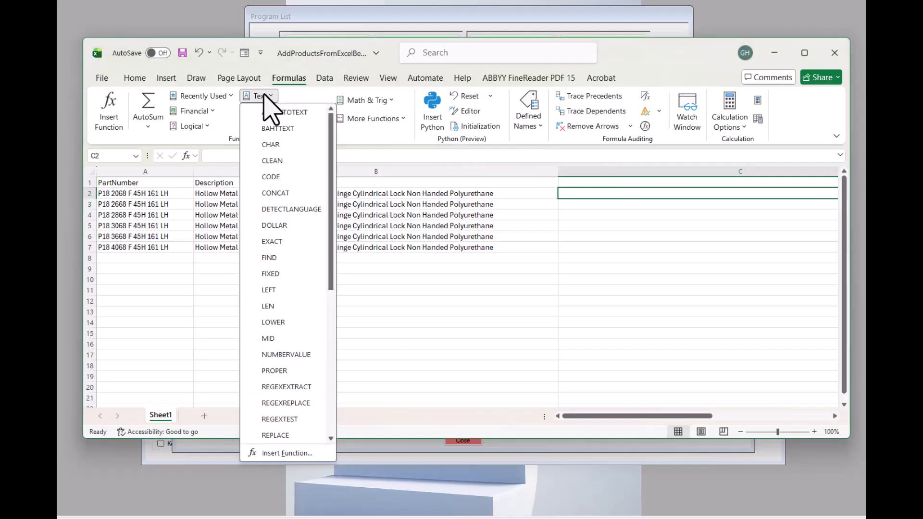
left_click(277, 193)
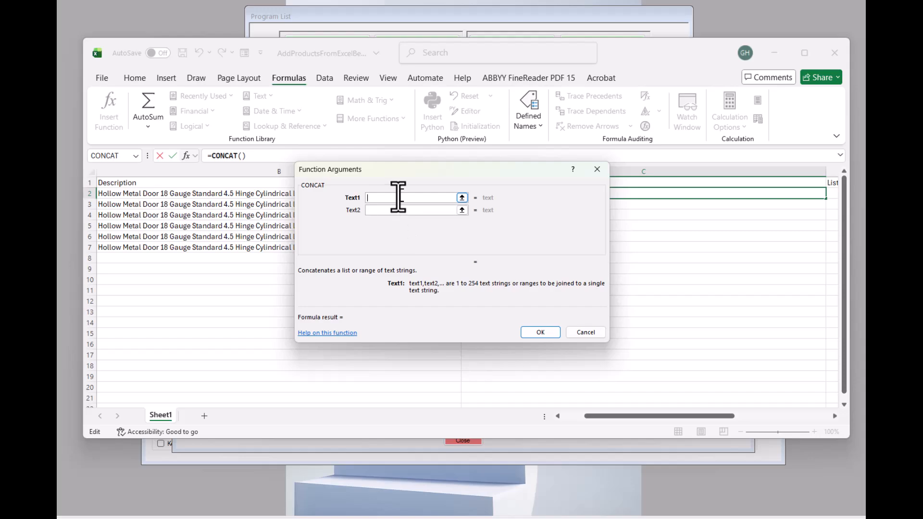
left_click_drag(444, 169, 626, 206)
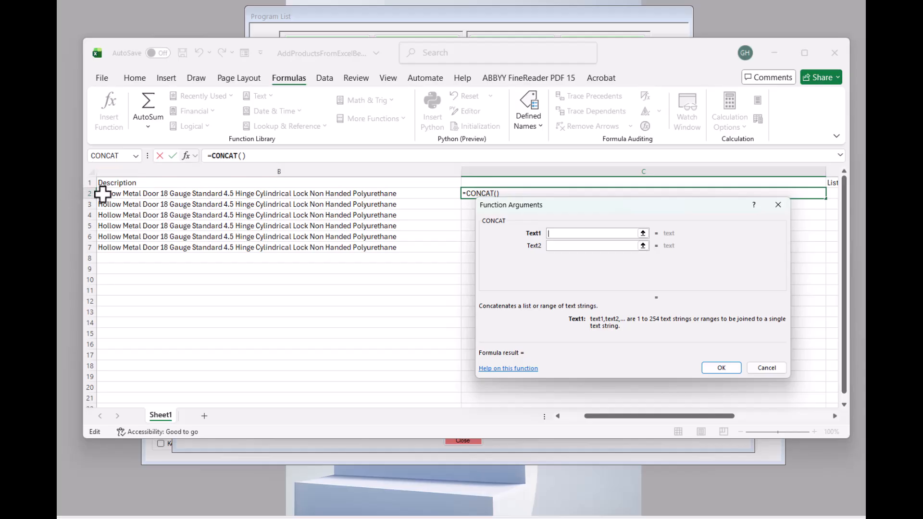
type("2")
left_click(574, 245)
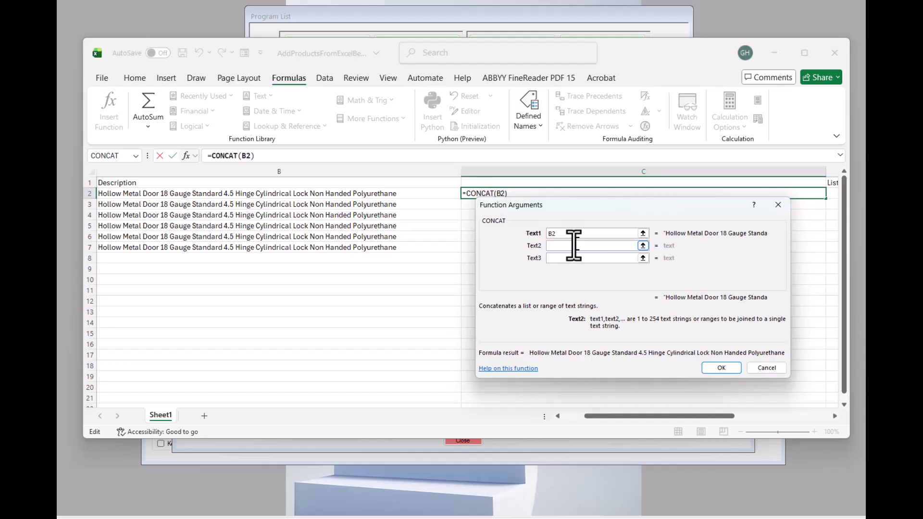
type("Left Hand")
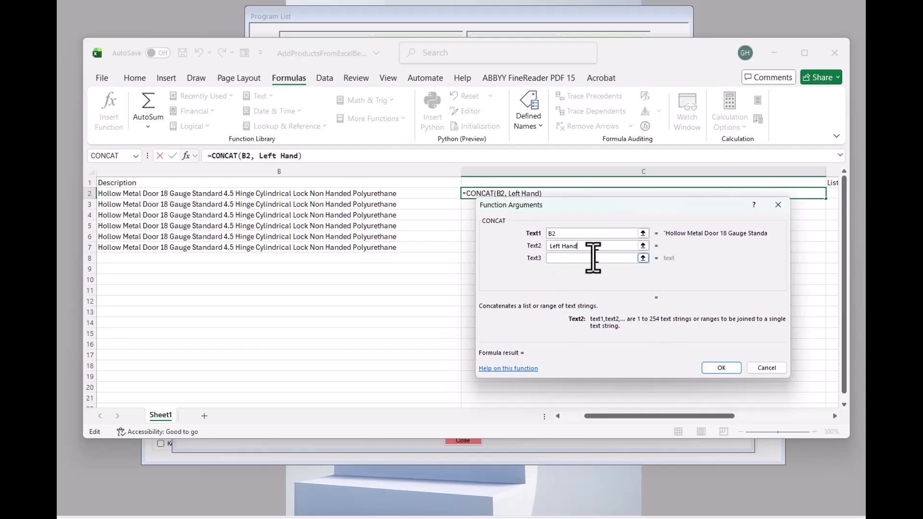
left_click(720, 368)
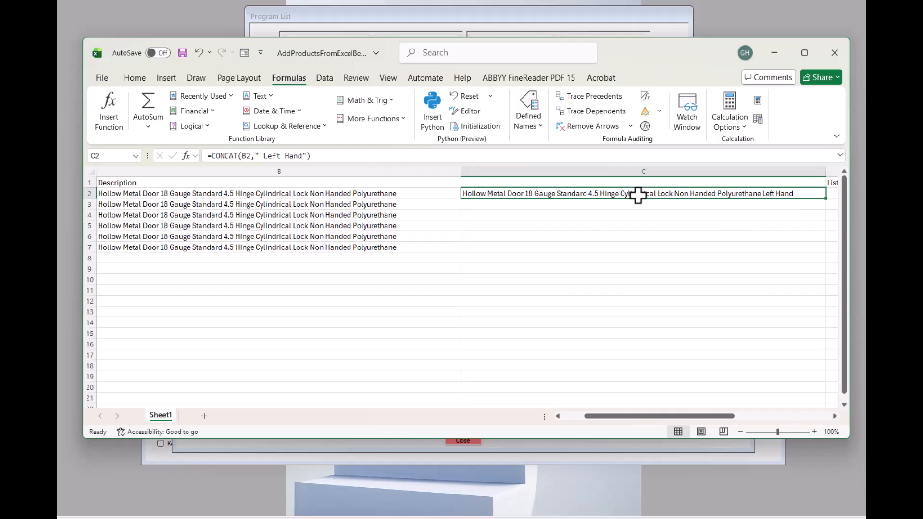
Step: Copy the CONCAT formula from C2 into C3:C7
key("ctrl+c")
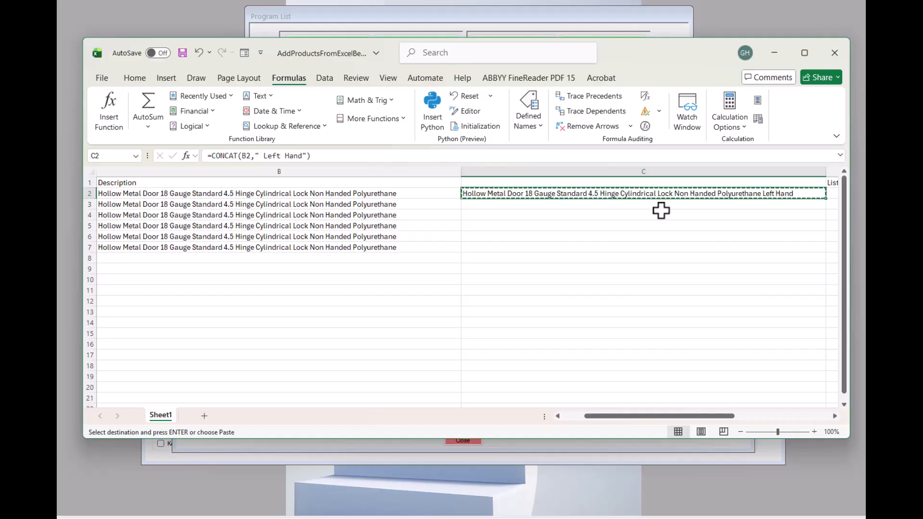
left_click(635, 206)
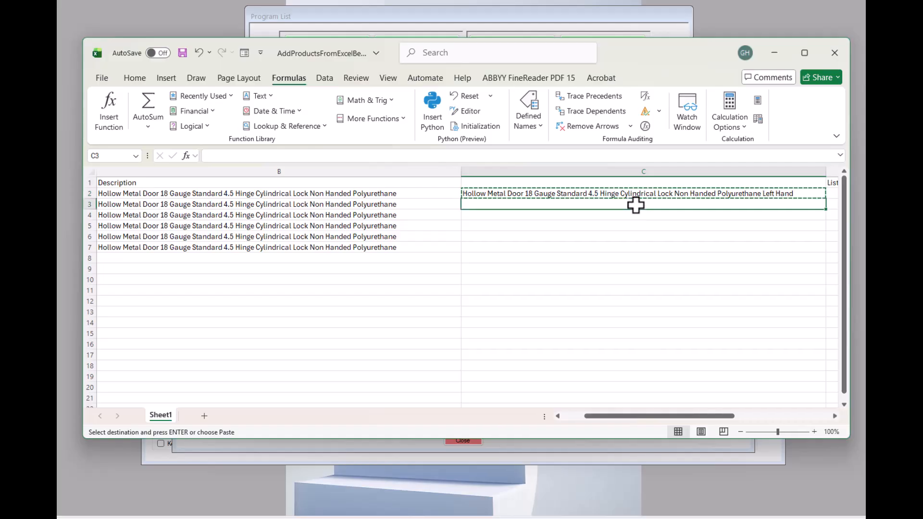
left_click(581, 246, "shift")
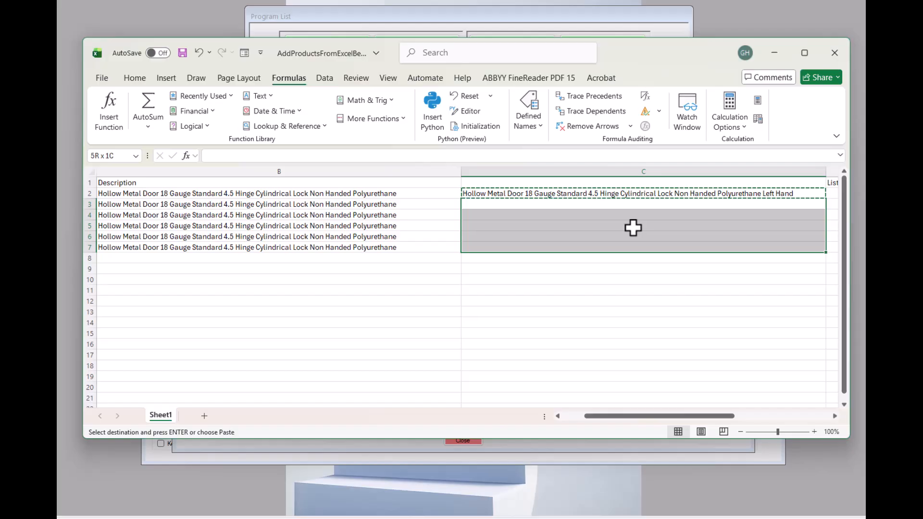
key("ctrl+v")
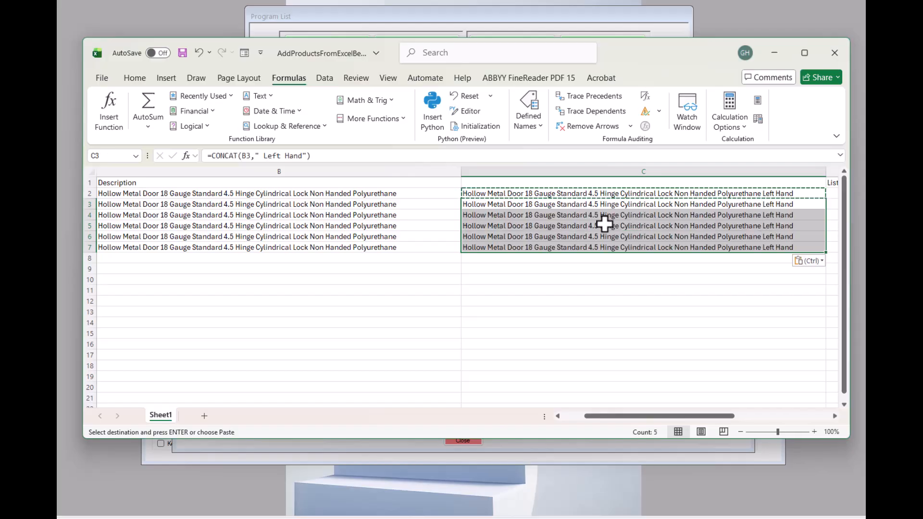
Step: Copy C2:C7 and paste it as values over the descriptions in B2:B7
left_click(611, 194)
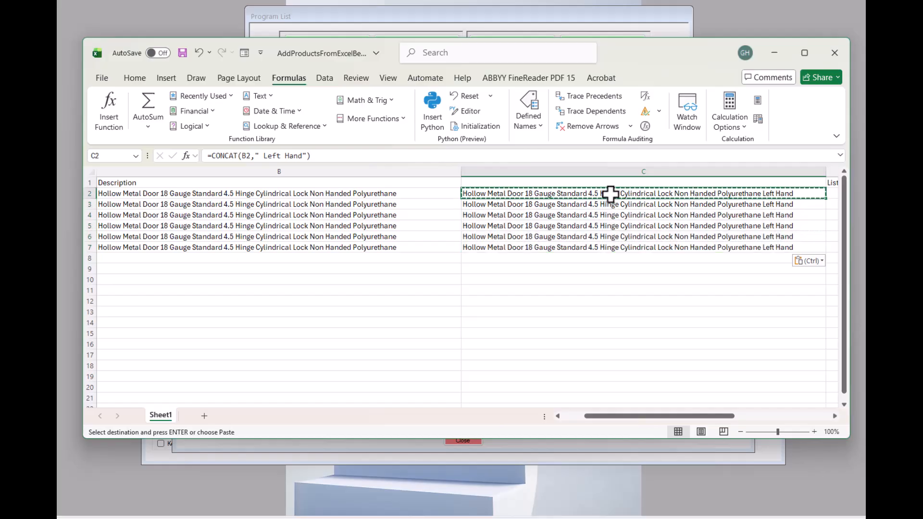
left_click(613, 248, "shift")
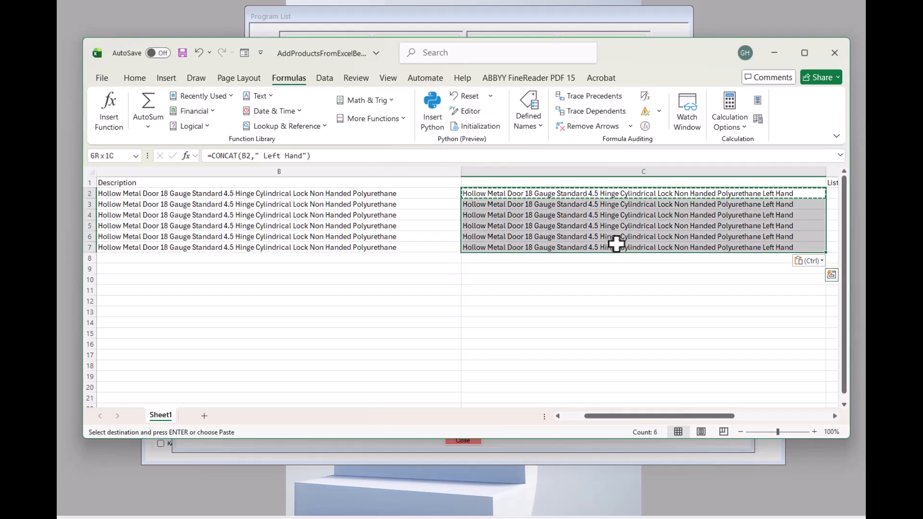
key("ctrl+c")
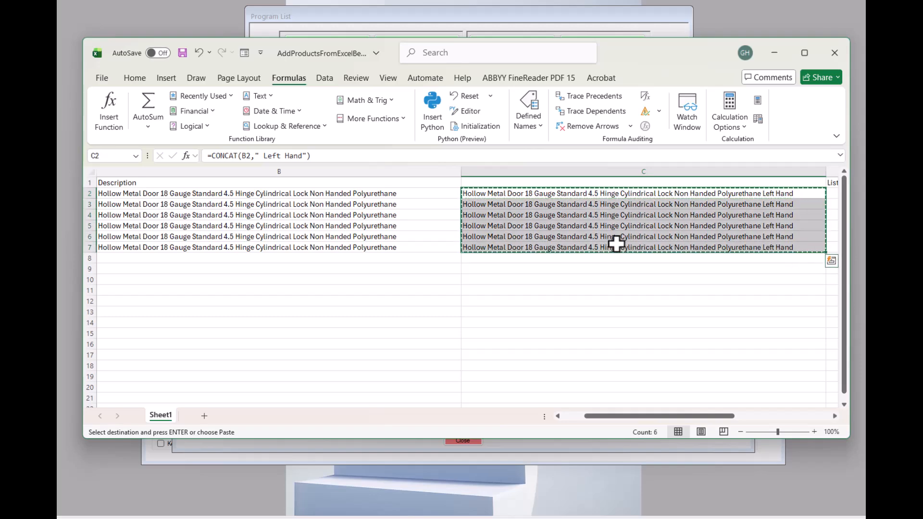
left_click(242, 193)
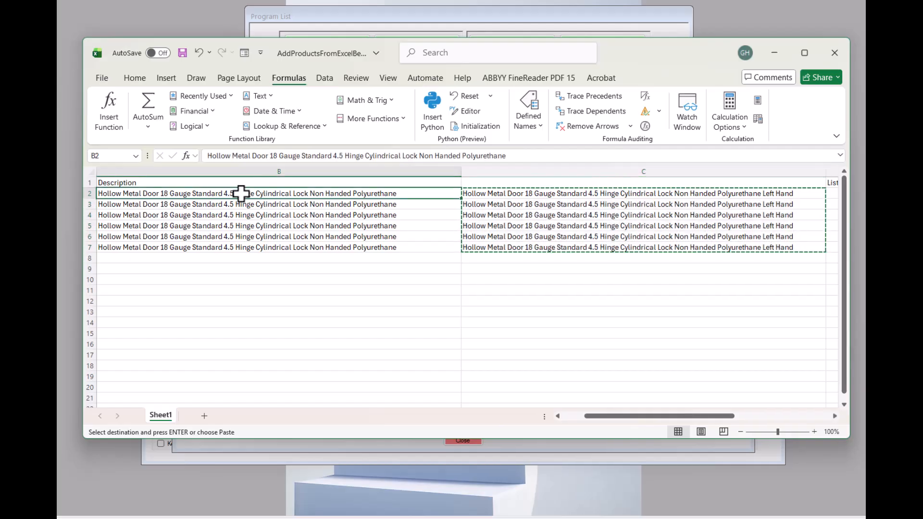
left_click(242, 247, "shift")
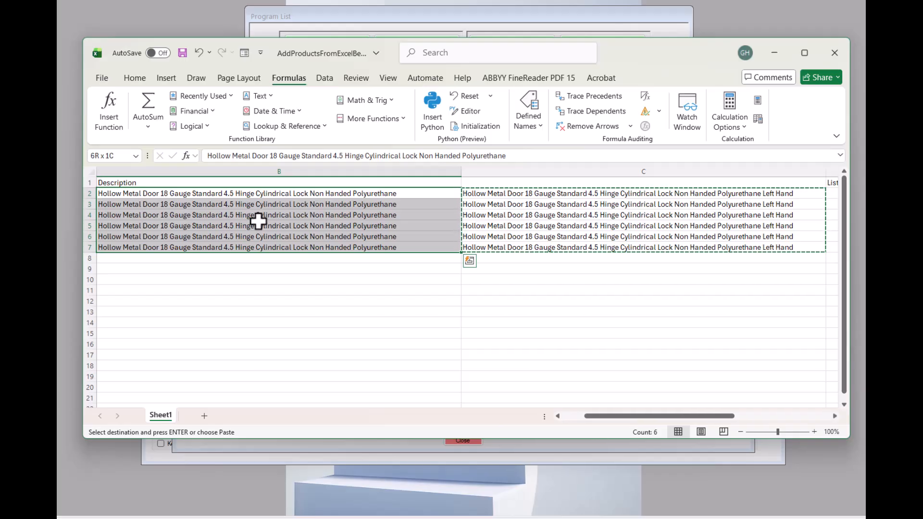
right_click(258, 219)
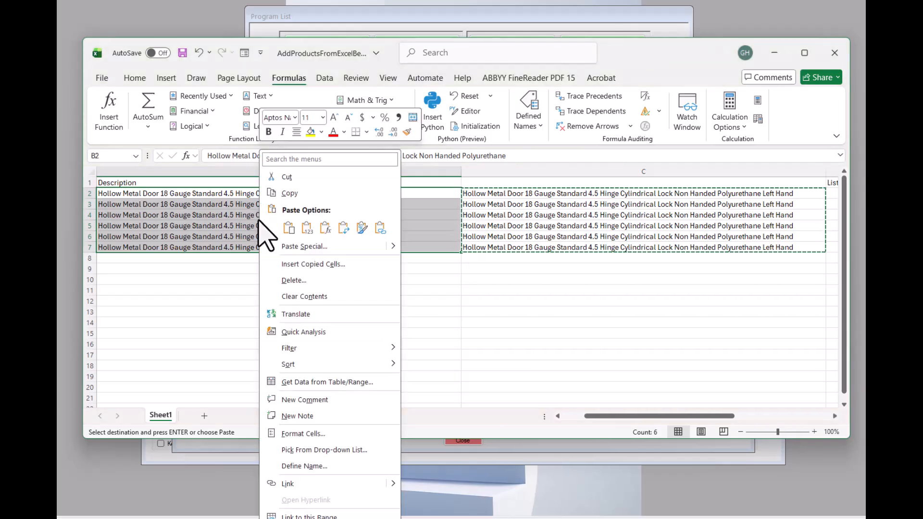
left_click(307, 227)
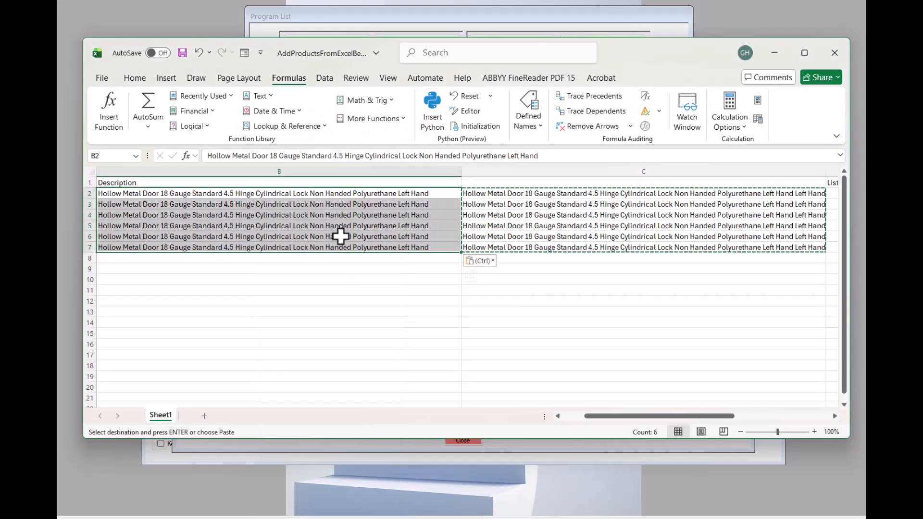
Step: Compare the pasted description in B2 with the formula in C2, and delete helper column C
left_click(329, 192)
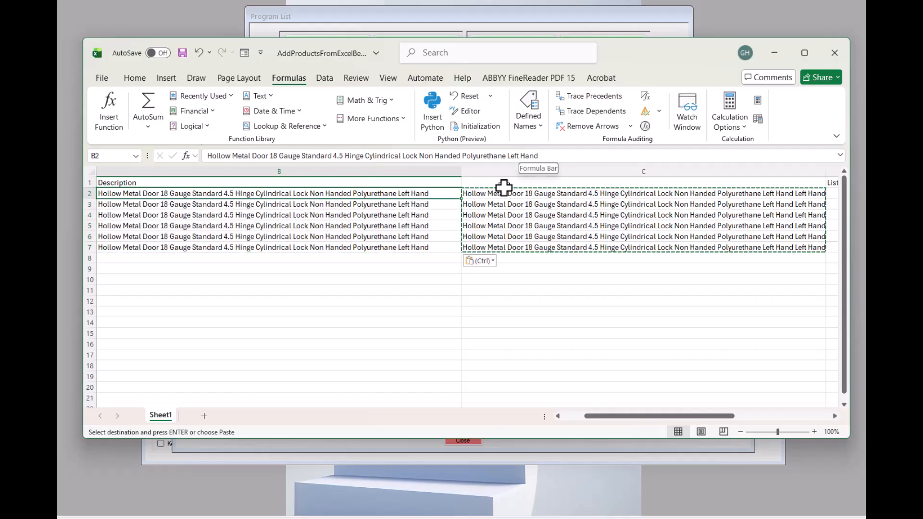
left_click(519, 193)
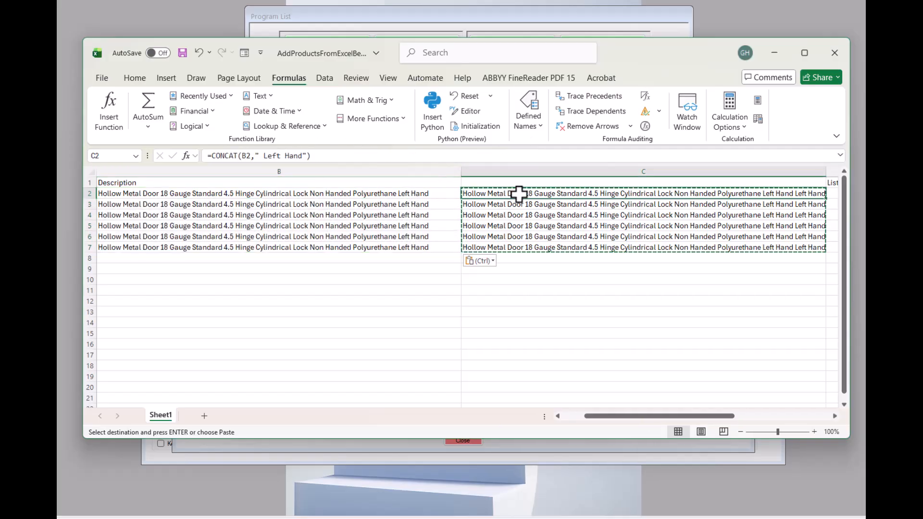
right_click(598, 169)
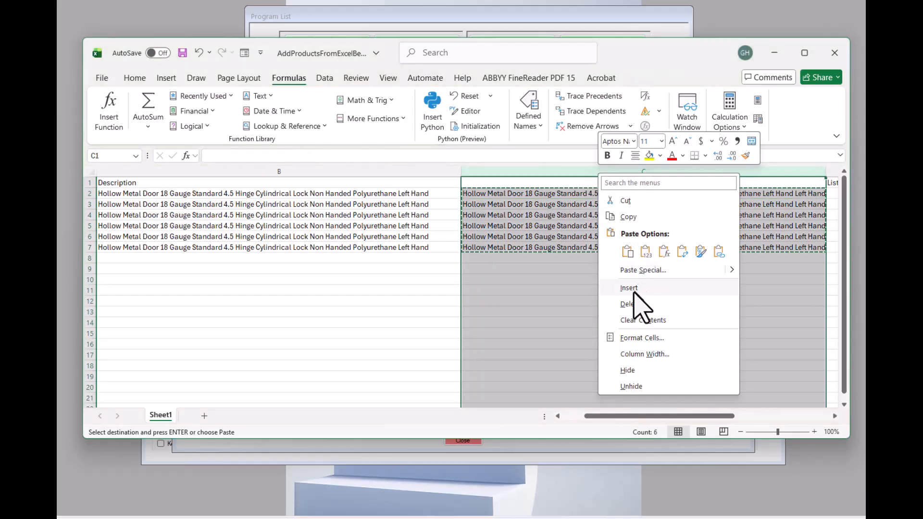
left_click(633, 306)
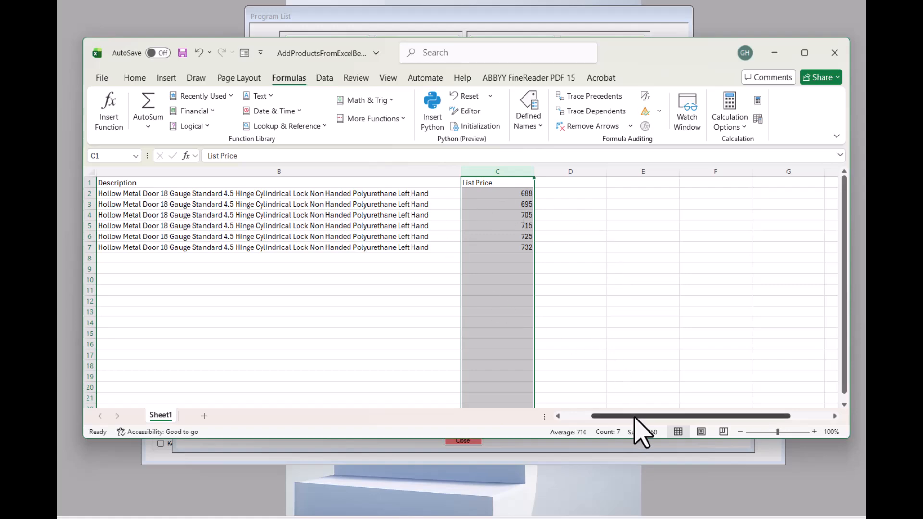
left_click_drag(635, 417, 532, 403)
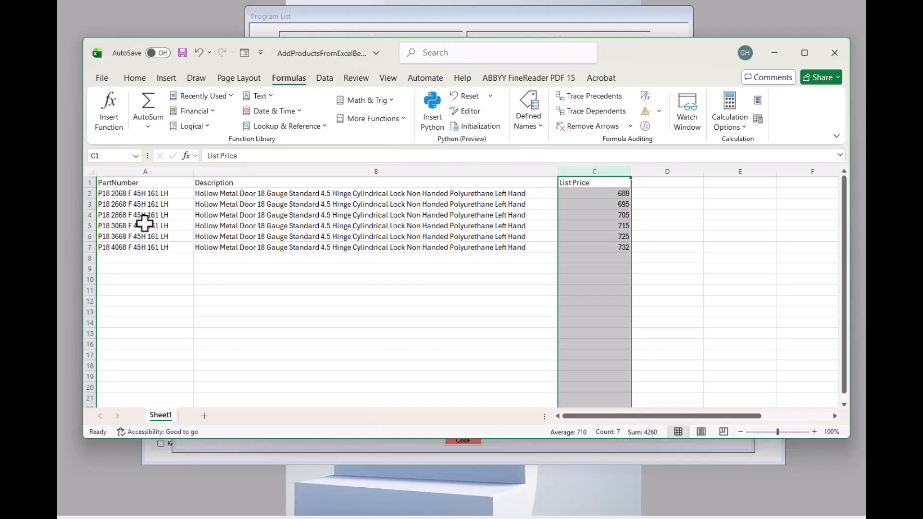
Step: Duplicate rows 2 through 7 directly below the list, starting at row 8
left_click(87, 194)
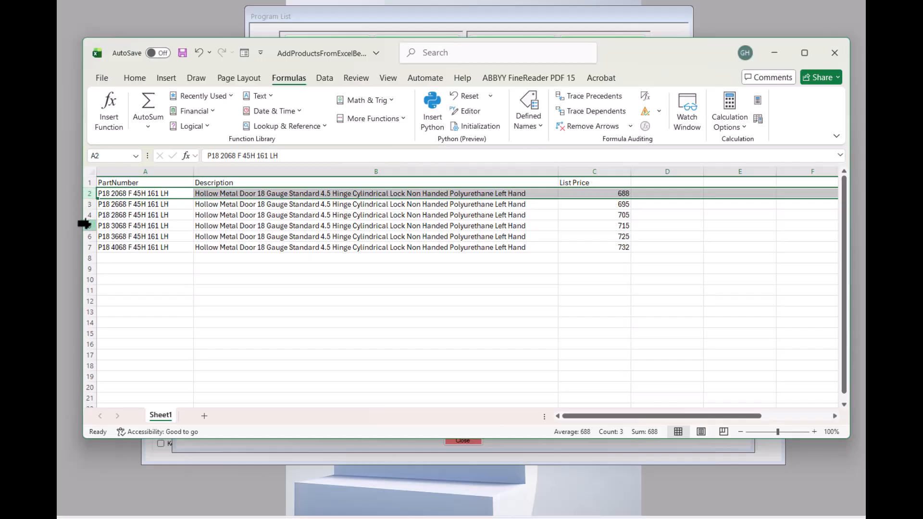
left_click(88, 248, "shift")
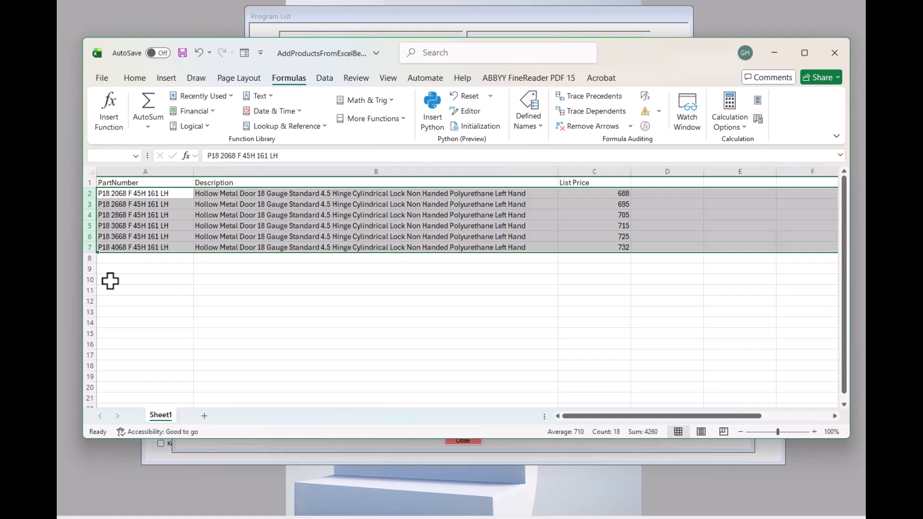
key("ctrl+c")
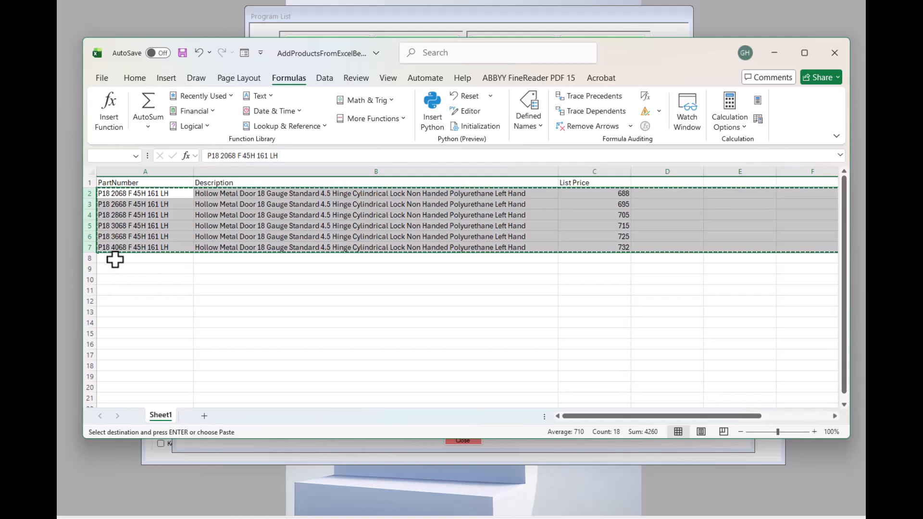
left_click(114, 260)
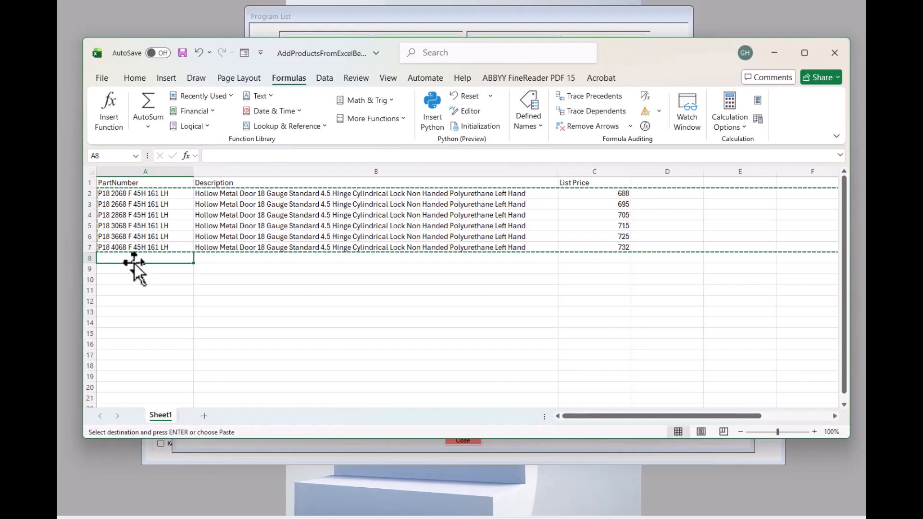
key("ctrl+v")
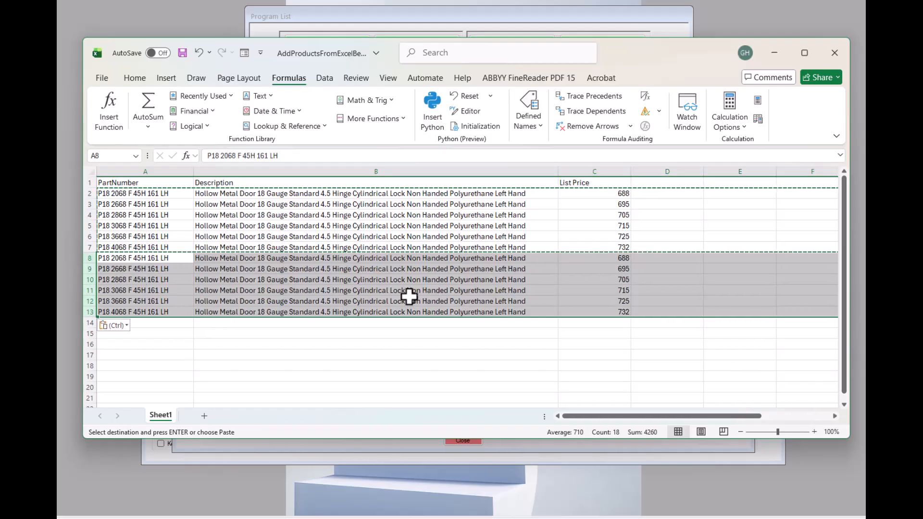
Step: Replace every LH with RH in the duplicated part numbers in A8:A13
left_click(175, 267)
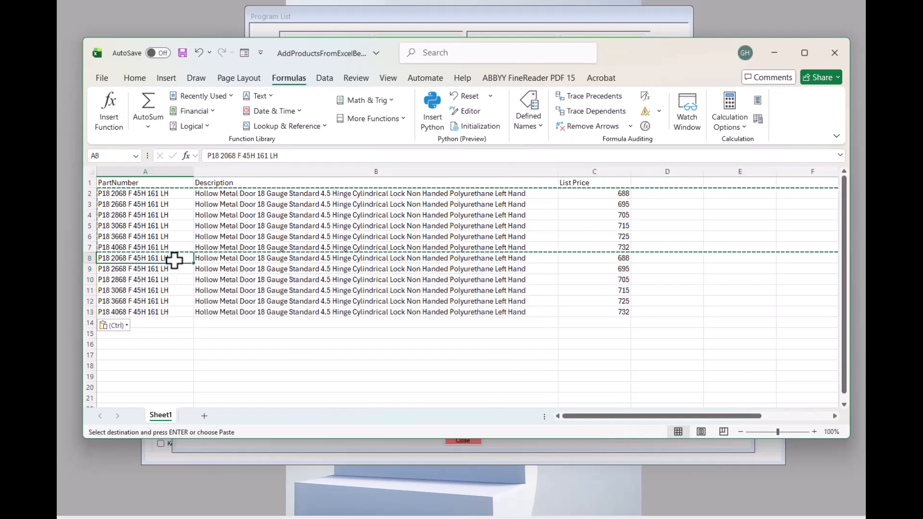
left_click(161, 313, "shift")
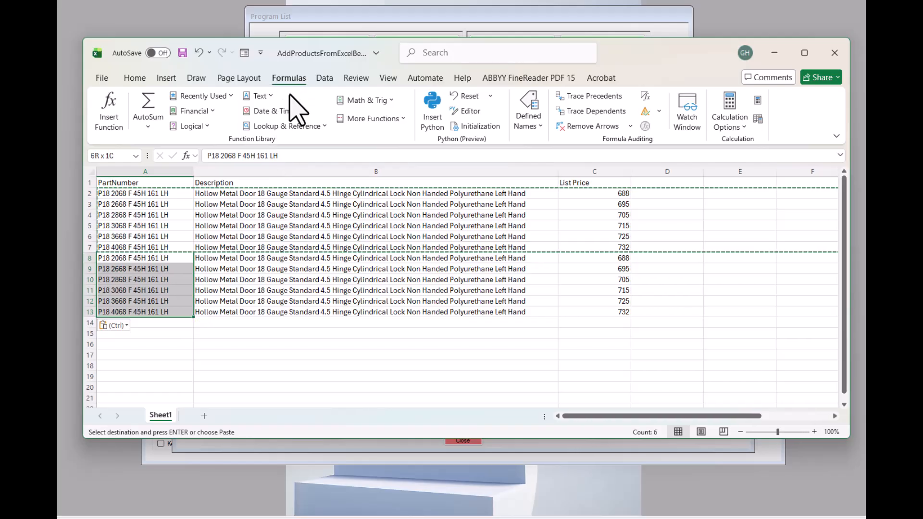
left_click(134, 79)
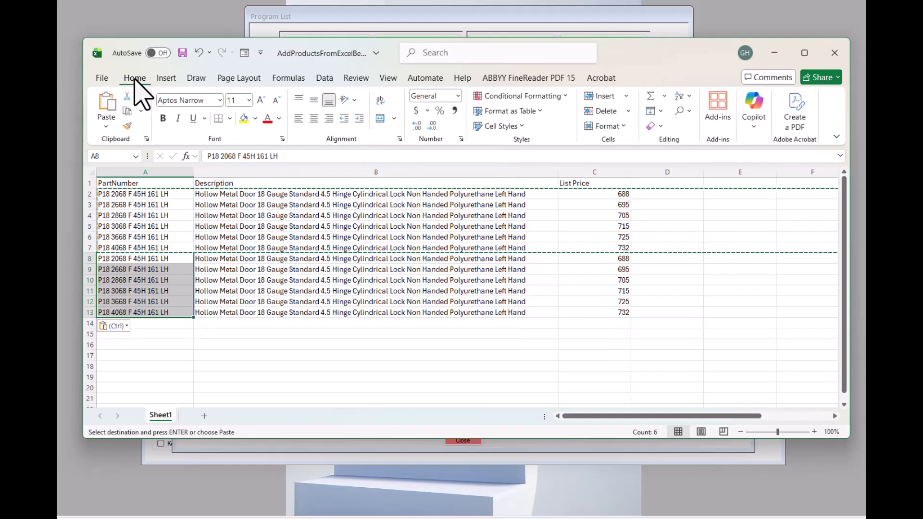
left_click(681, 111)
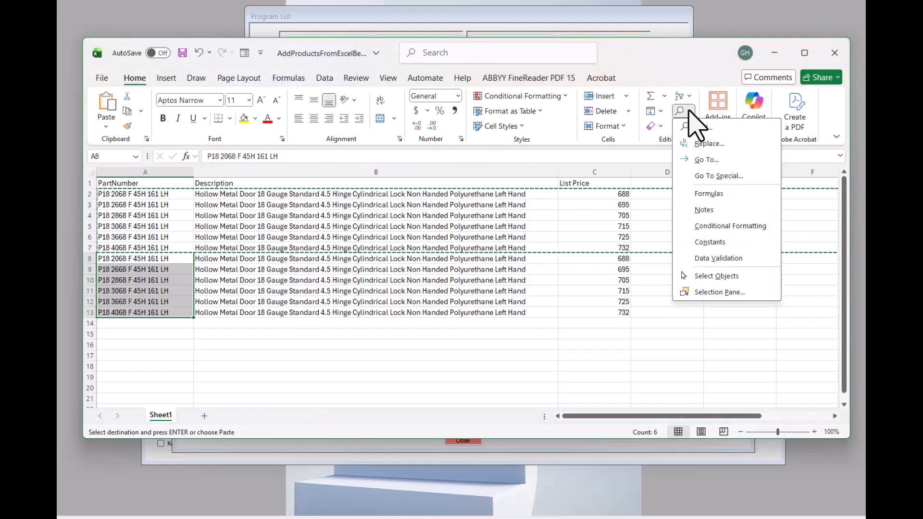
left_click(709, 144)
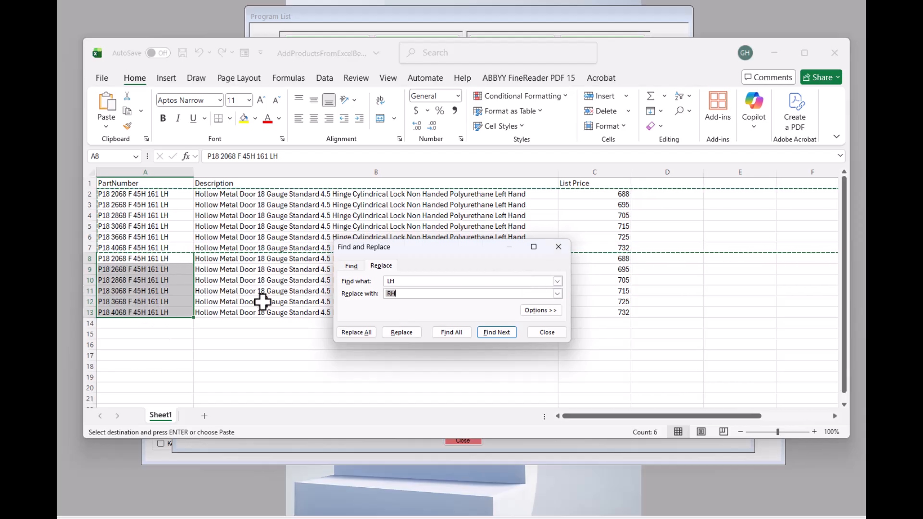
left_click(409, 294)
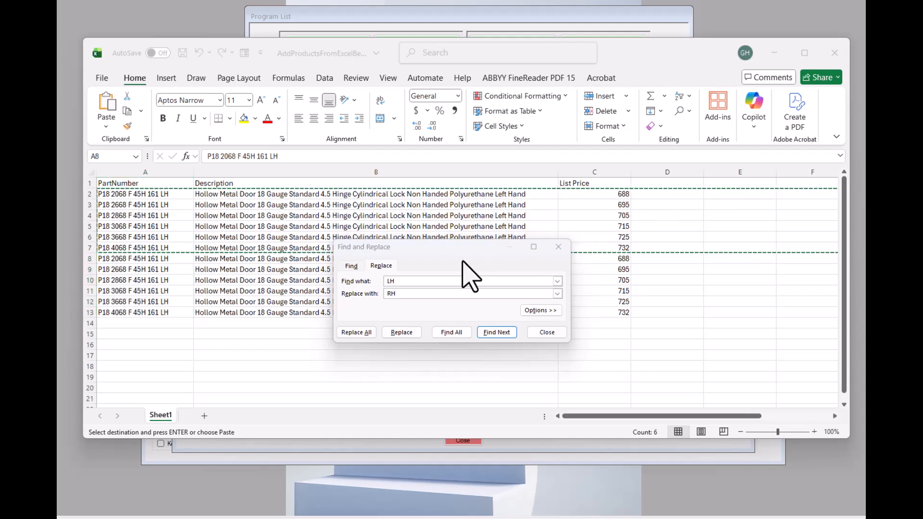
left_click(406, 282)
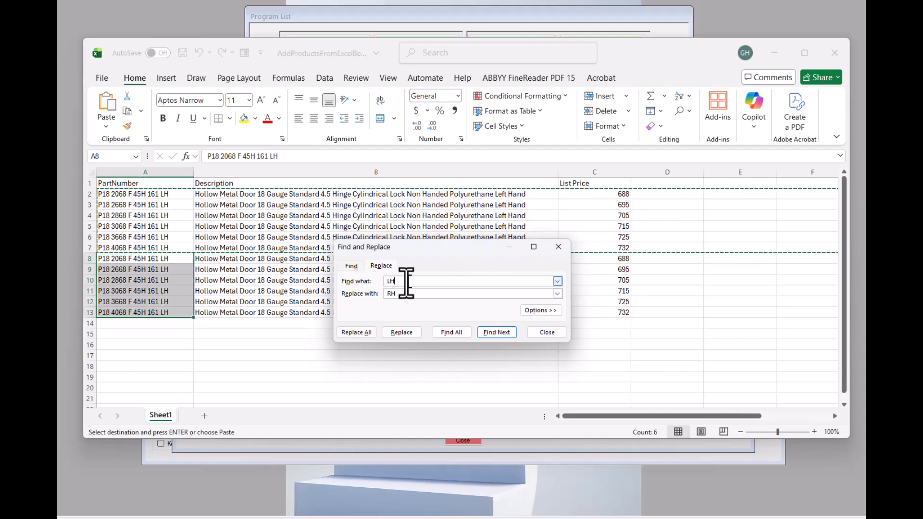
key("BackSpace")
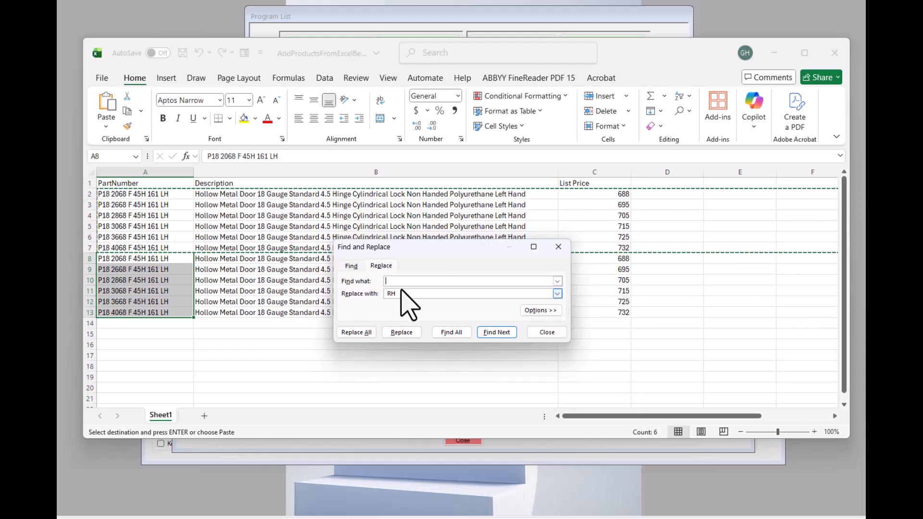
left_click_drag(405, 297, 338, 296)
key("BackSpace")
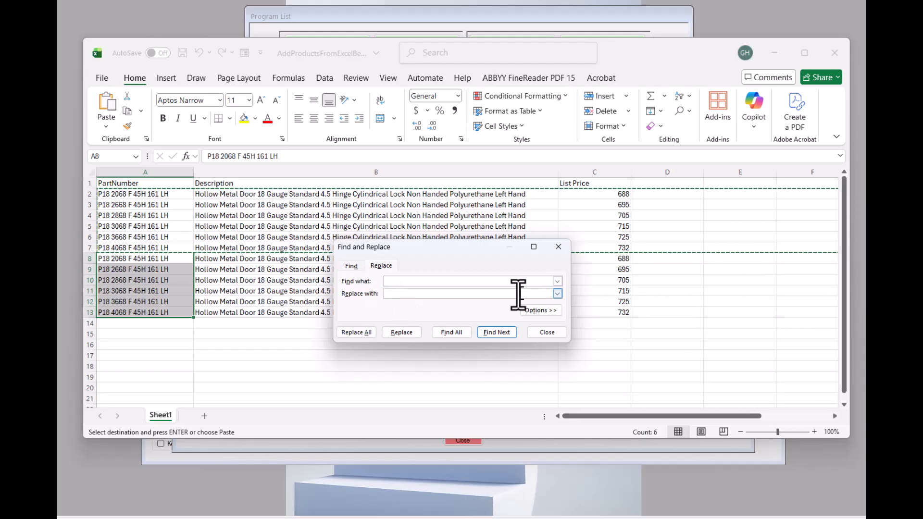
left_click(390, 282)
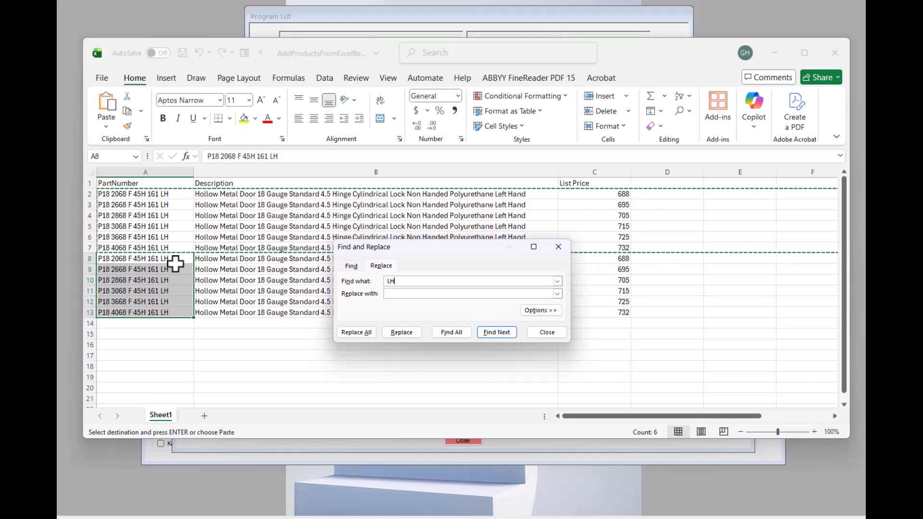
left_click(406, 294)
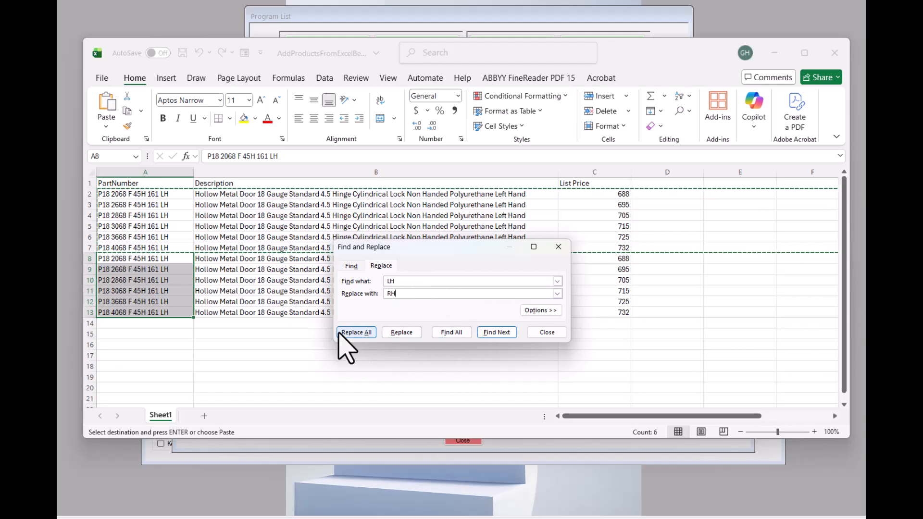
left_click(355, 333)
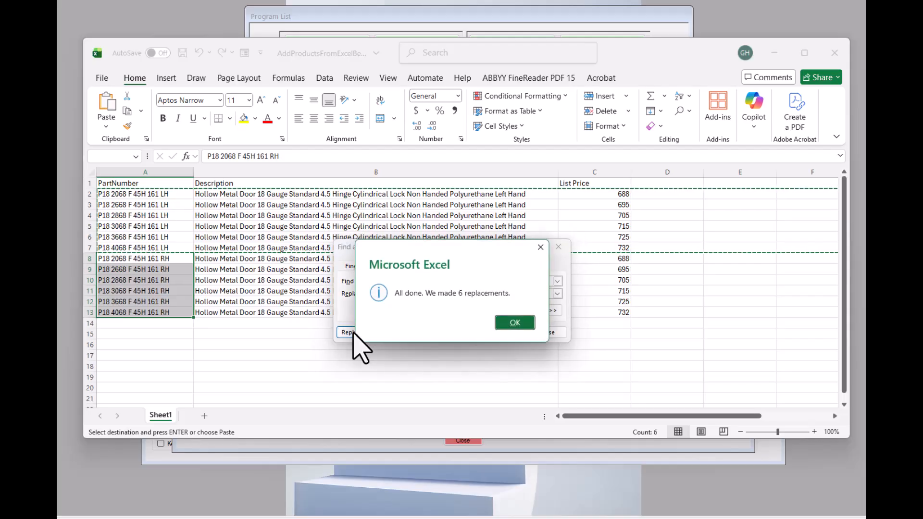
left_click(514, 322)
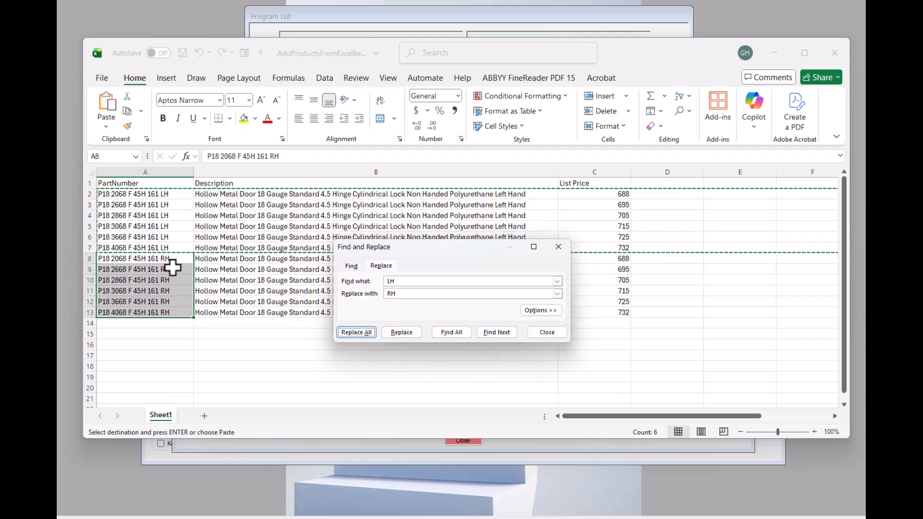
Step: Replace every Left Hand with Right Hand in the descriptions in B8:B13, and close Find and Replace
left_click_drag(428, 247, 706, 244)
left_click_drag(415, 261, 411, 315)
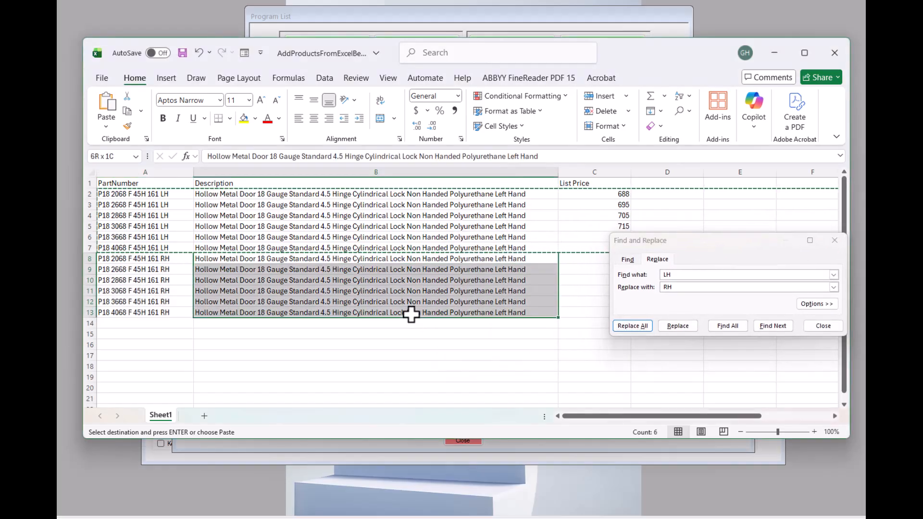
left_click(707, 276)
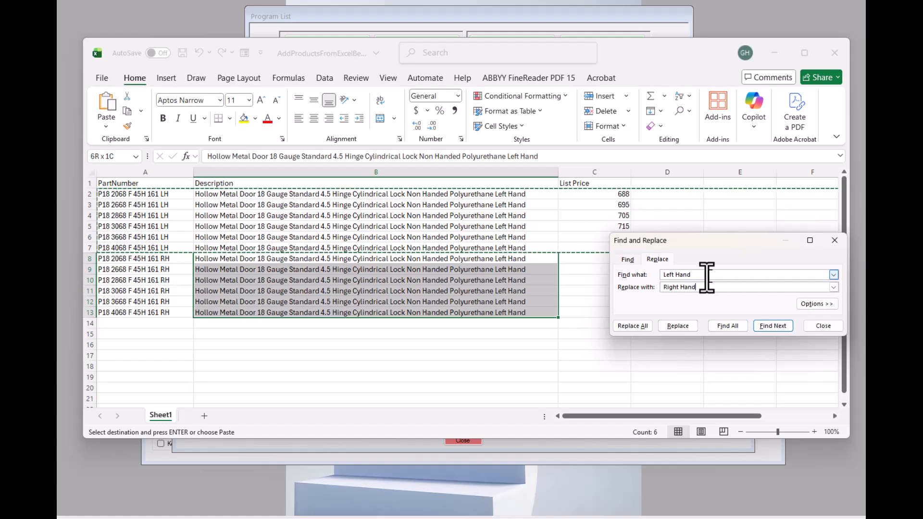
left_click(632, 326)
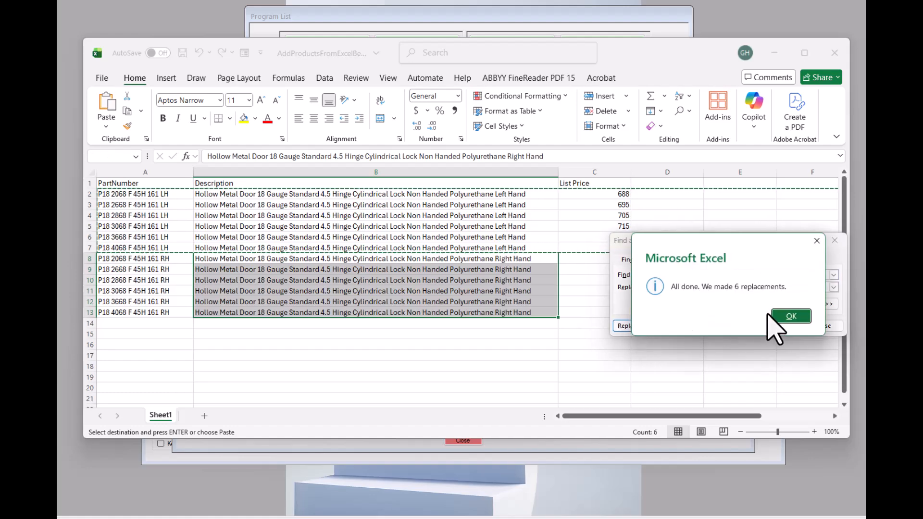
left_click(791, 317)
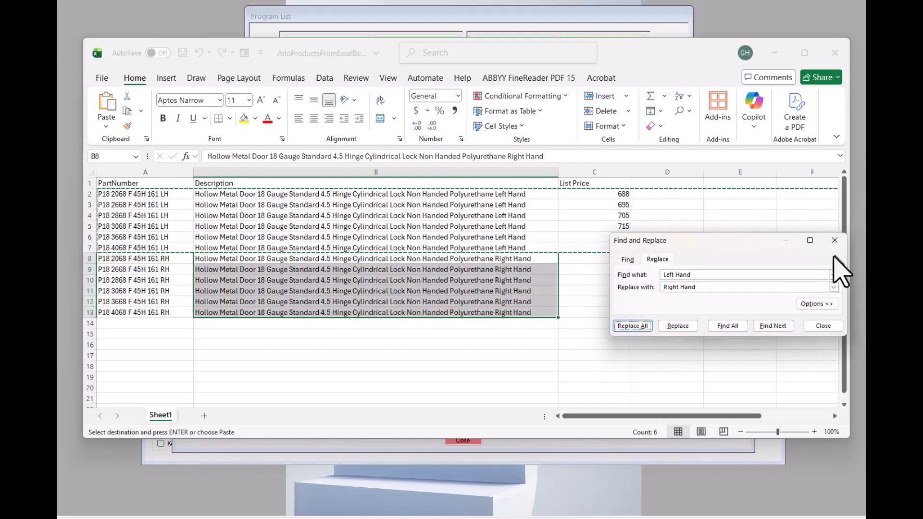
left_click(834, 240)
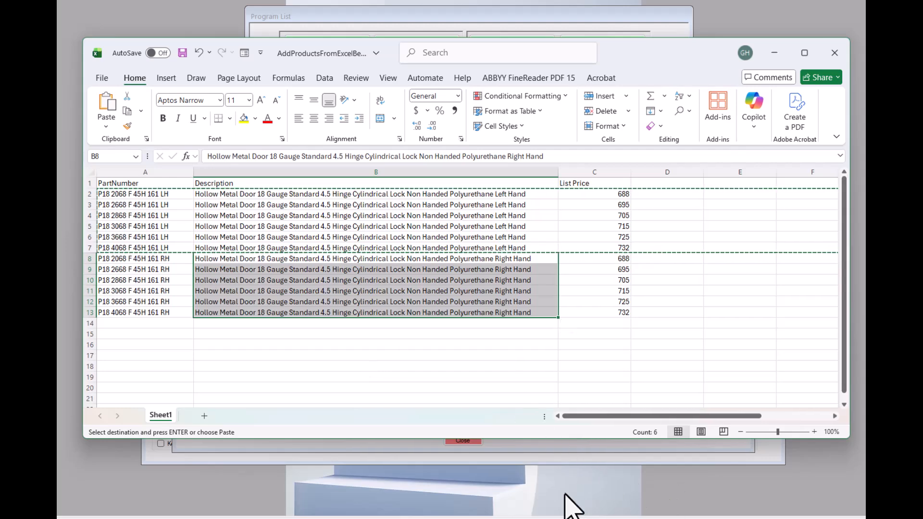
Step: Move the Excel workbook out of the way and bring the frmImportExportItems form in front of Add/Edit Products
mouse_move(747, 518)
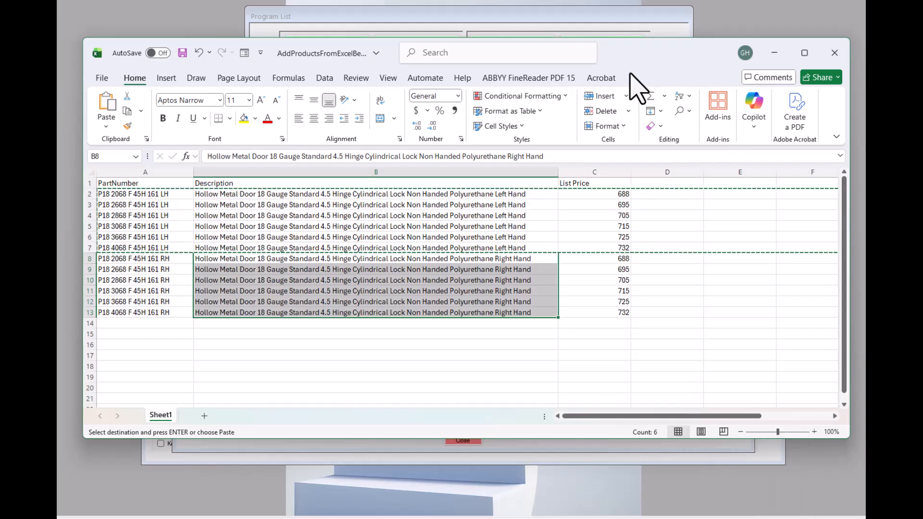
left_click_drag(627, 49, 922, 52)
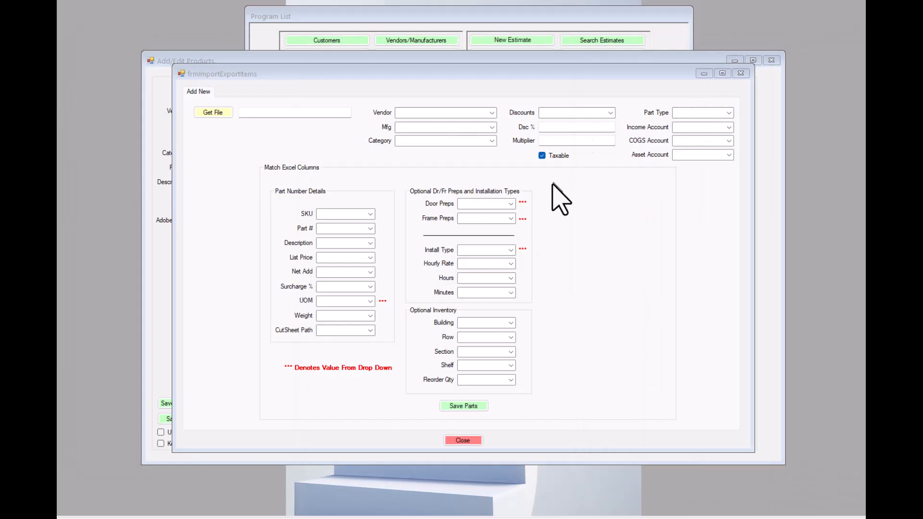
left_click(164, 284)
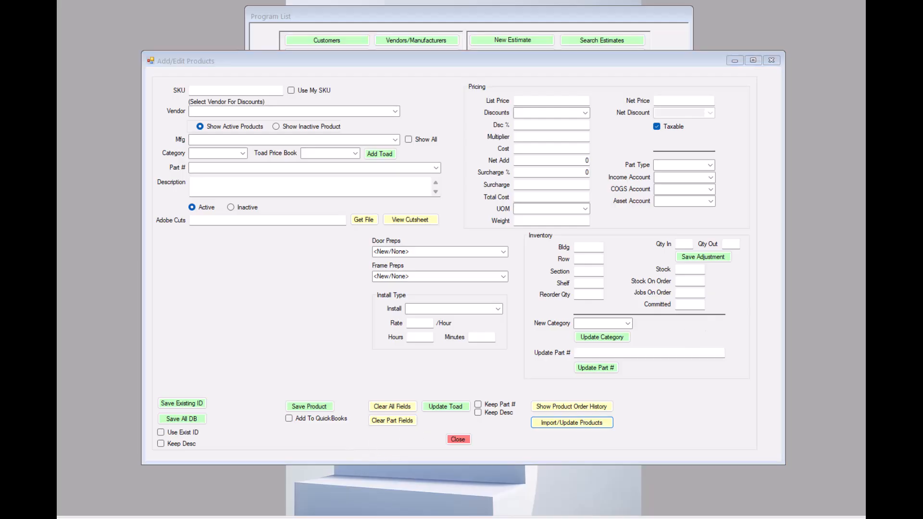
left_click_drag(922, 62, 679, 57)
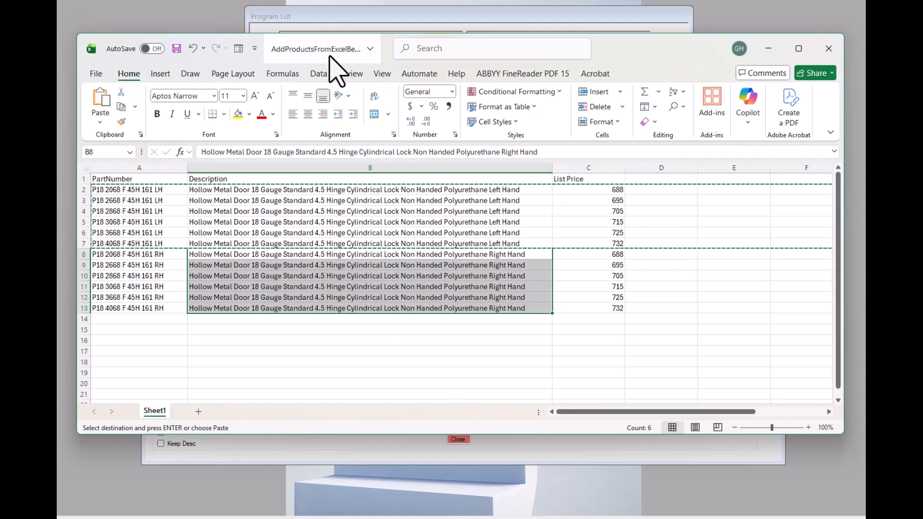
left_click_drag(605, 48, 865, 115)
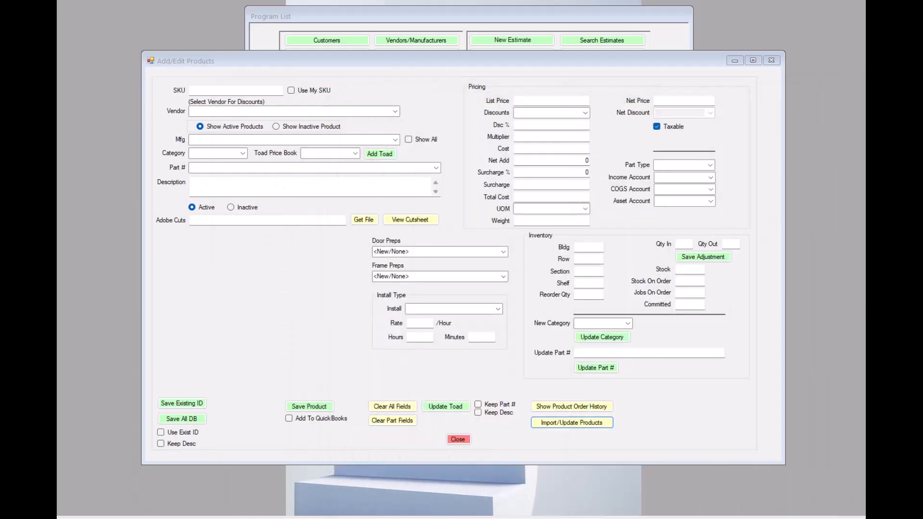
left_click(612, 58)
left_click_drag(616, 72, 613, 131)
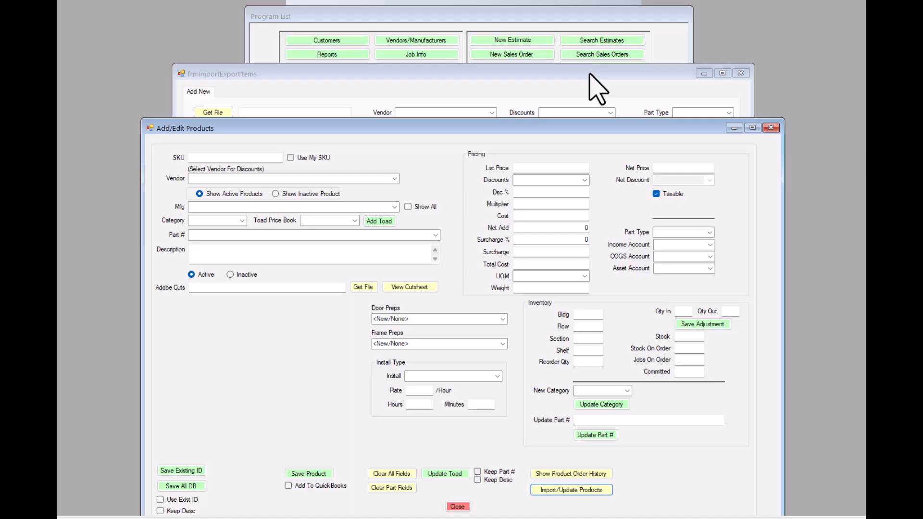
left_click(592, 87)
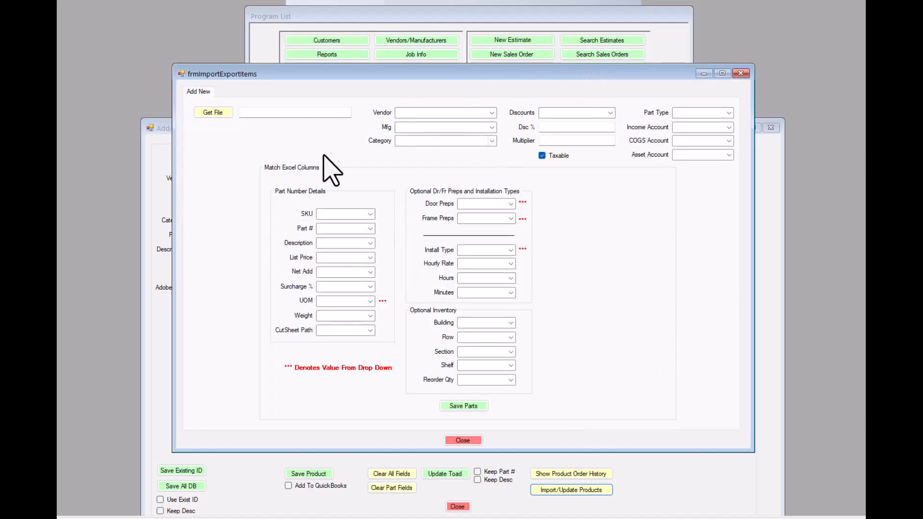
Step: Set the import vendor to Premier Steel Doors and the category to HM Doors
left_click(412, 113)
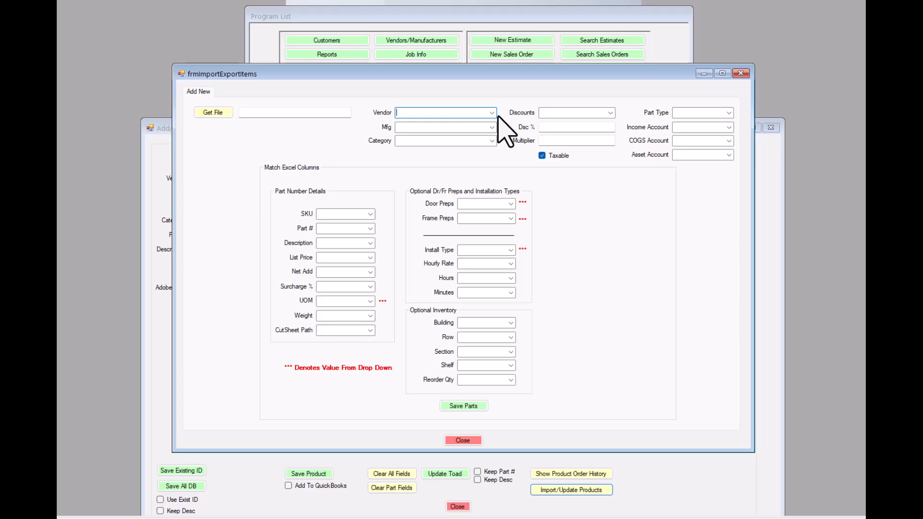
type("Premier Steel Doors")
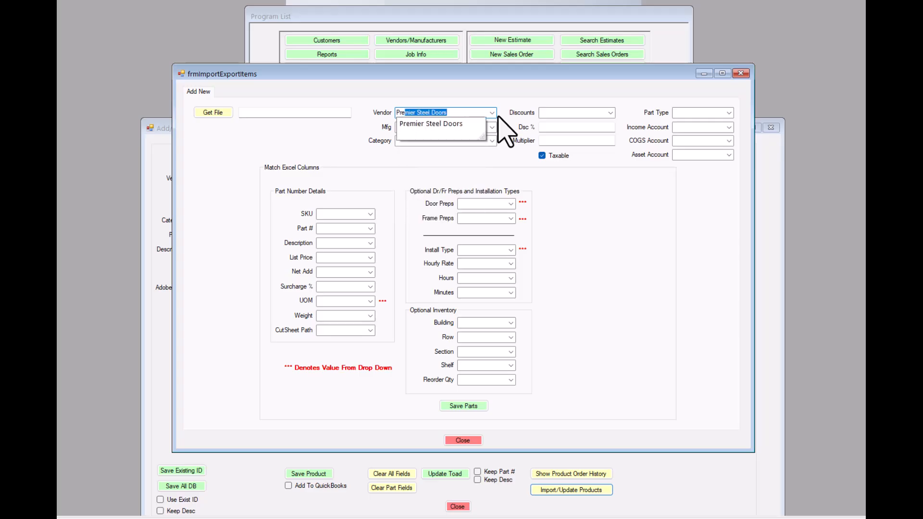
key("Tab")
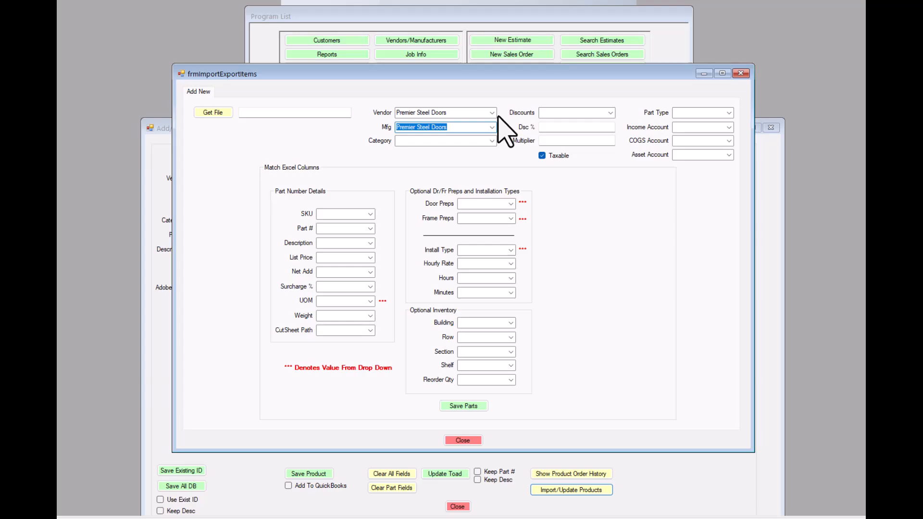
left_click(444, 140)
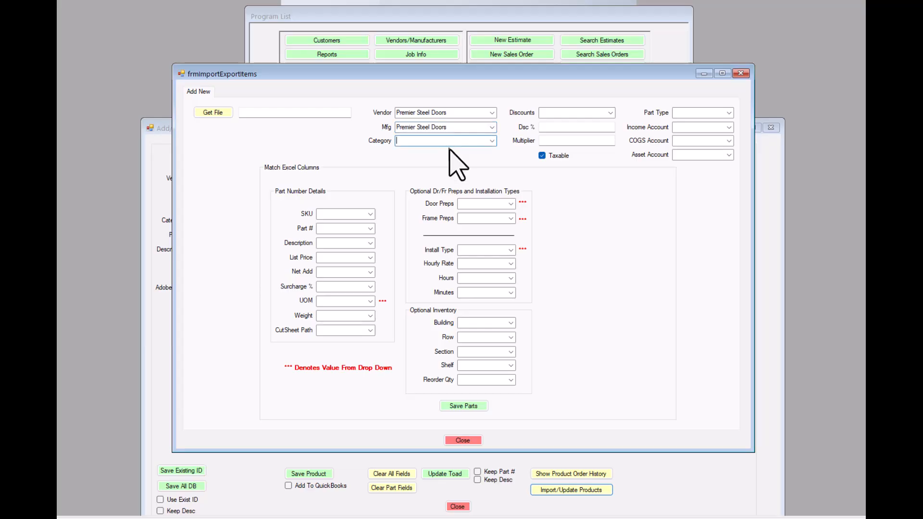
left_click(492, 140)
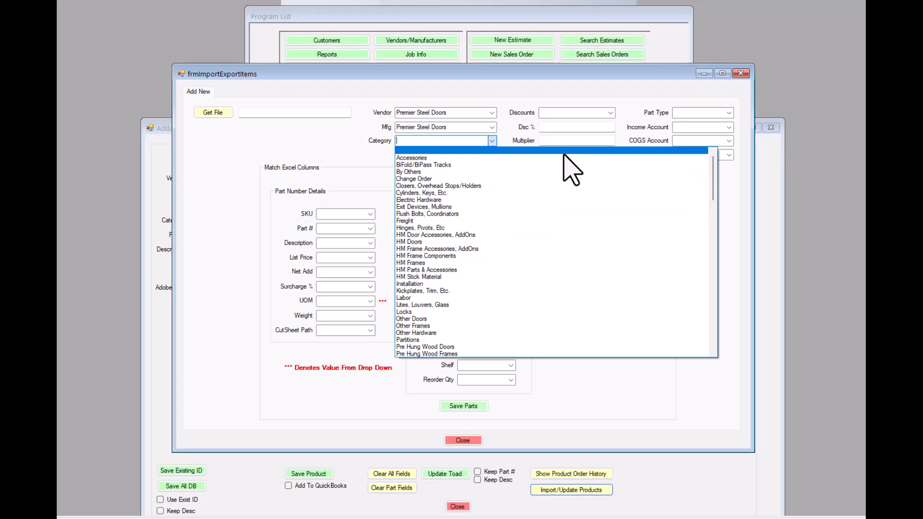
left_click(349, 142)
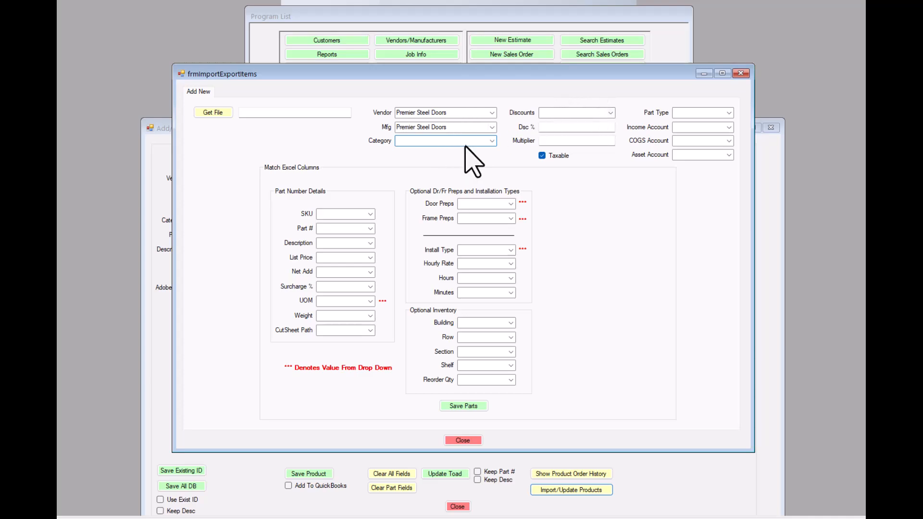
left_click(492, 141)
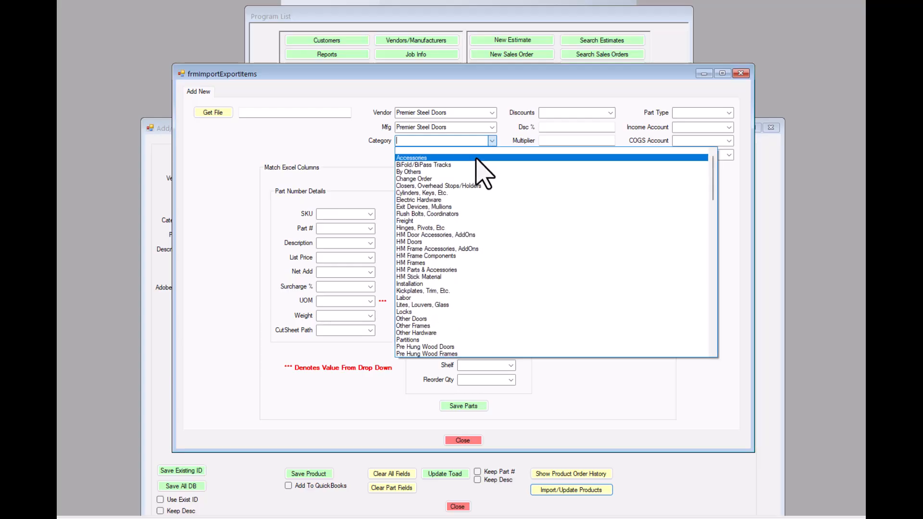
left_click(409, 242)
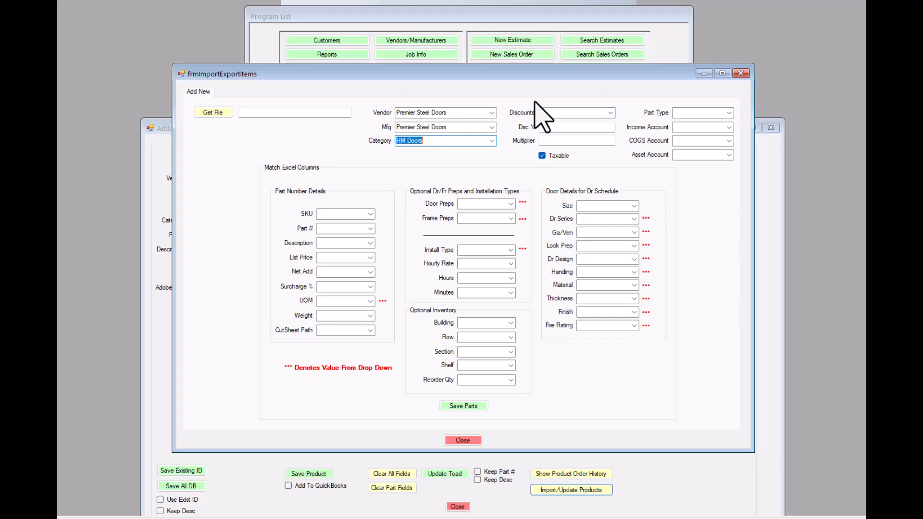
Step: View the discount options for the import, and open the Administration window from the Program List
left_click(612, 112)
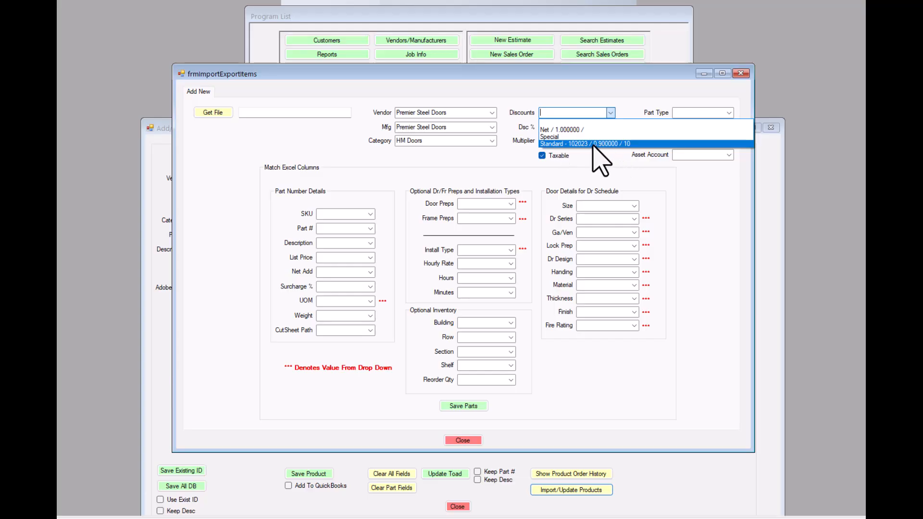
left_click(479, 19)
left_click(485, 28)
left_click(424, 70)
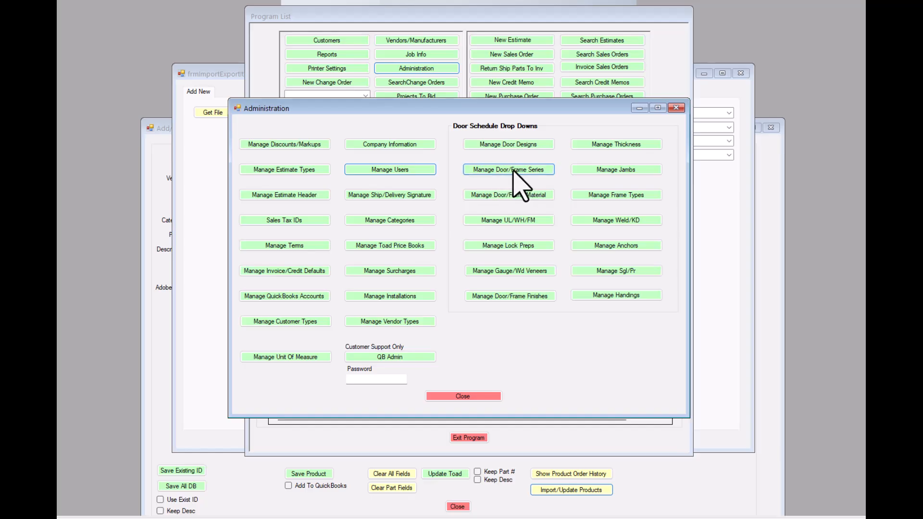
Step: Return to the frmImportExportItems form and set the import discount to Standard - 102023 / 0.900000 / 10
left_click(734, 187)
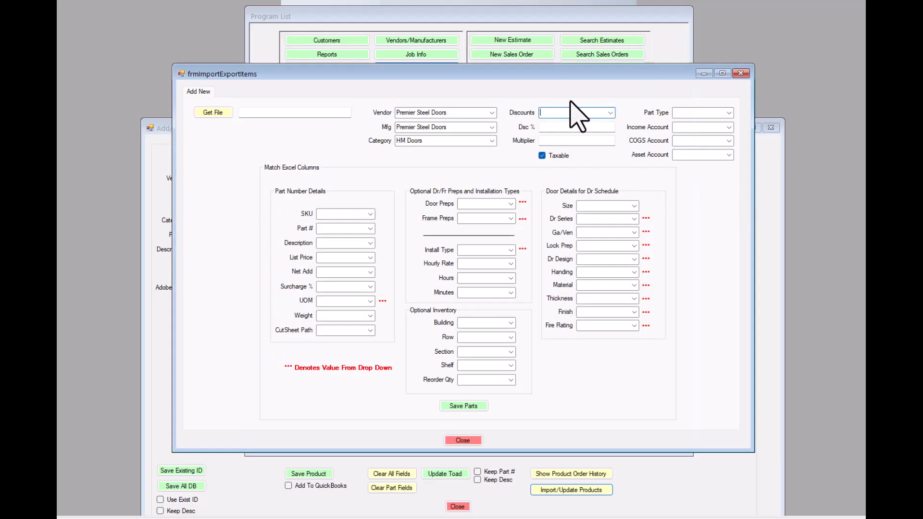
left_click(611, 113)
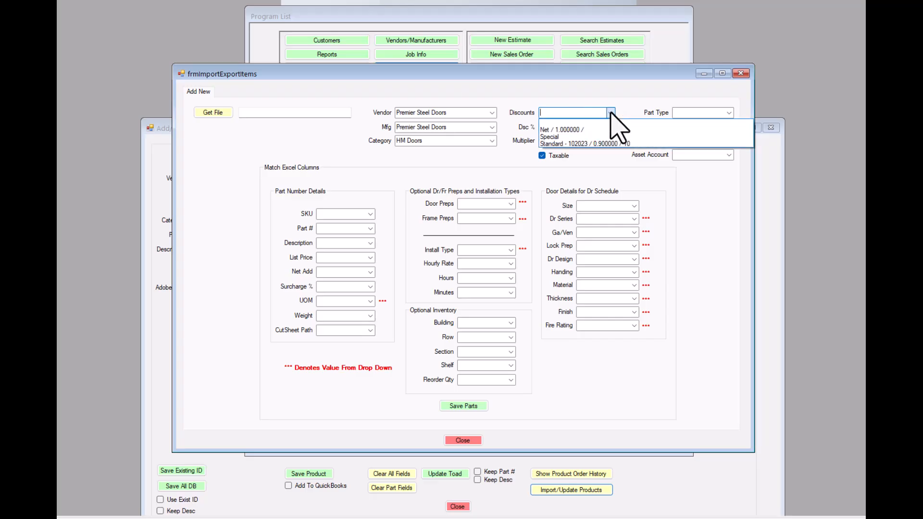
left_click(585, 144)
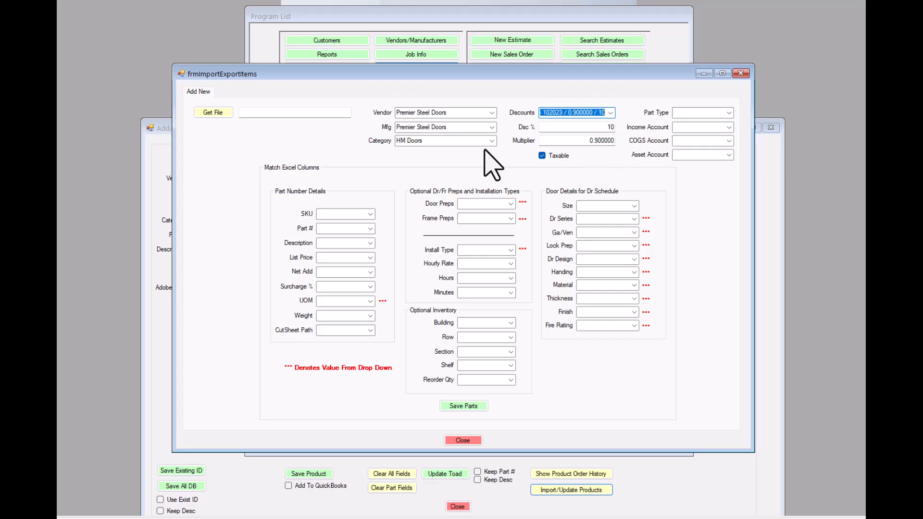
left_click(583, 144)
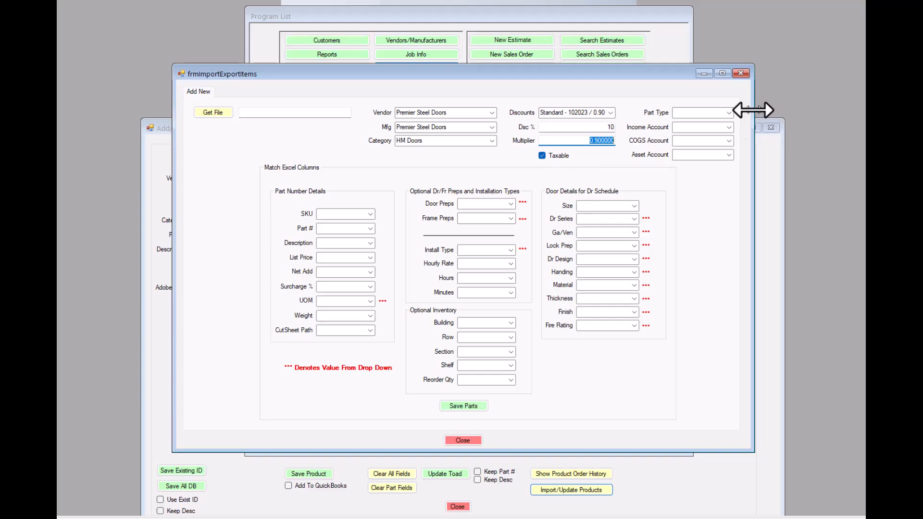
Step: Set the import's part type to Inventory Part
left_click(730, 113)
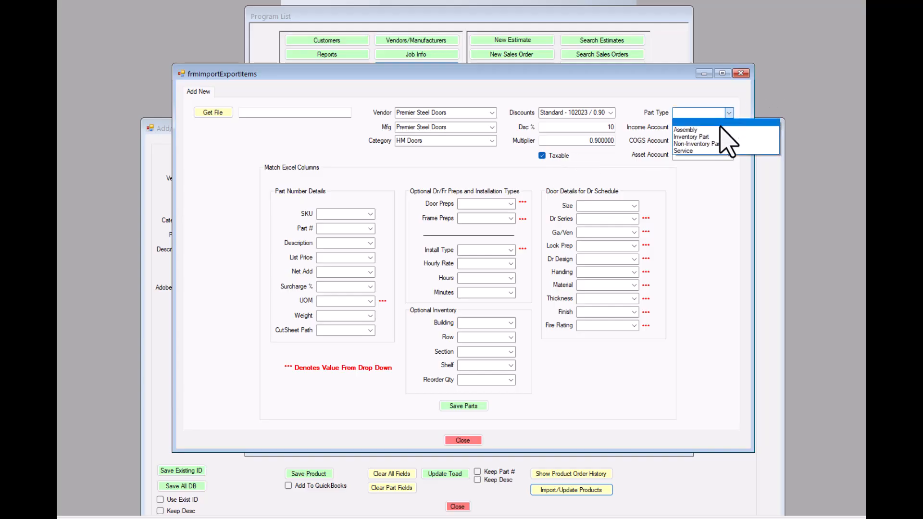
left_click(690, 137)
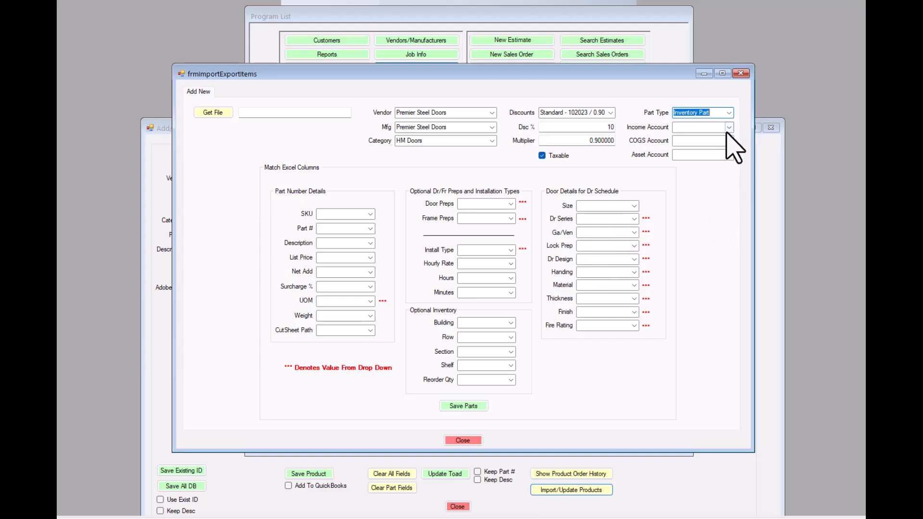
left_click(728, 113)
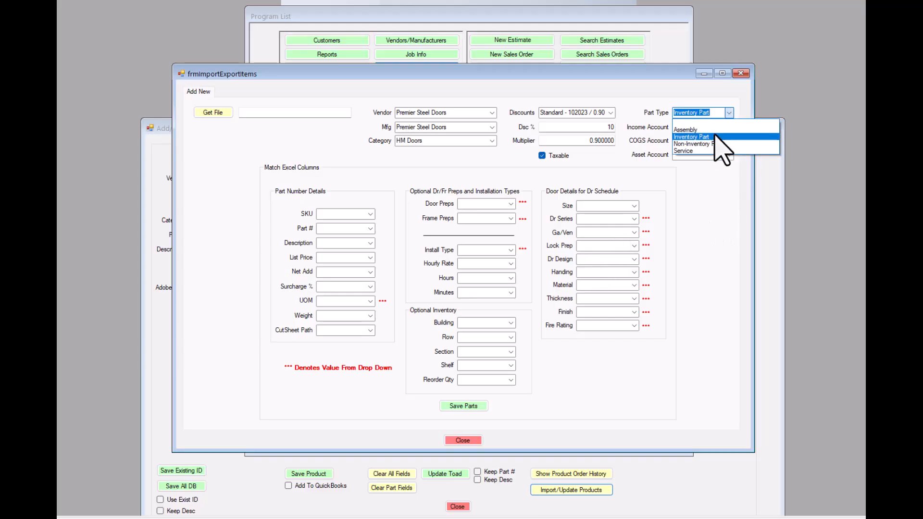
left_click(687, 138)
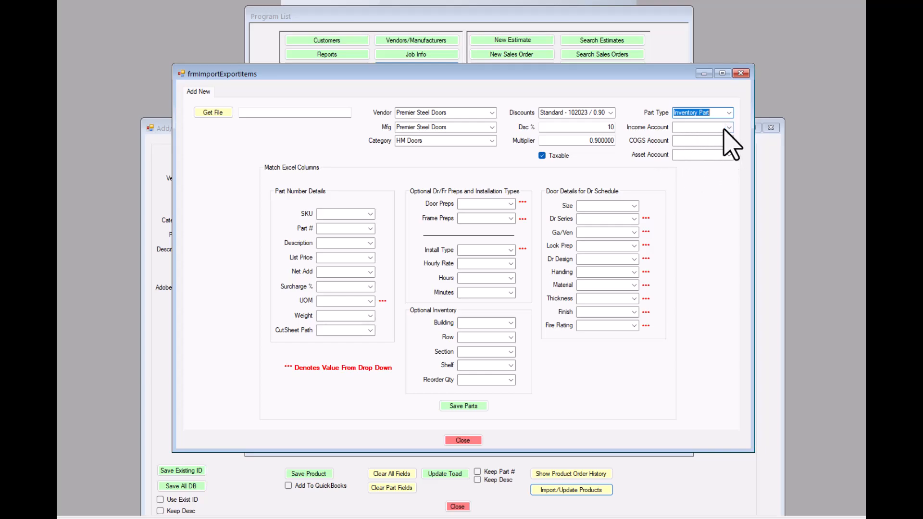
Step: Set the import's income account to Sales ~ Income
left_click(710, 128)
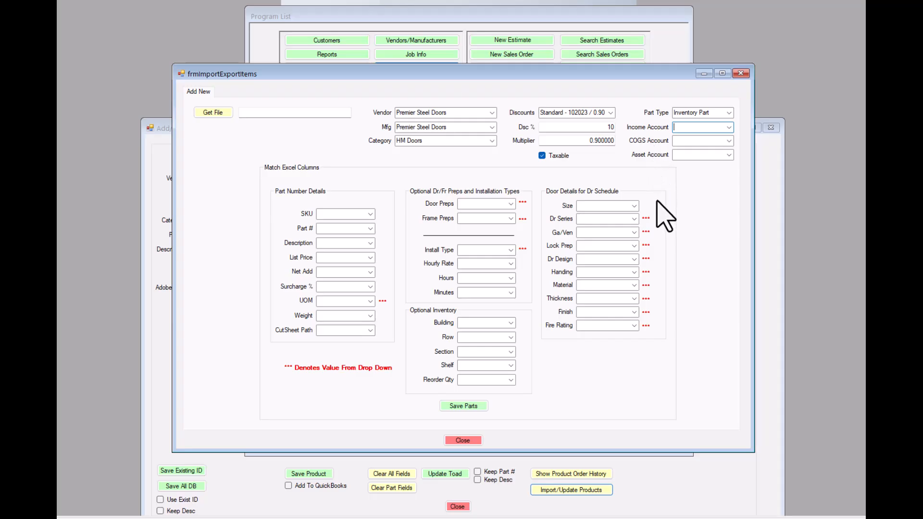
left_click(730, 128)
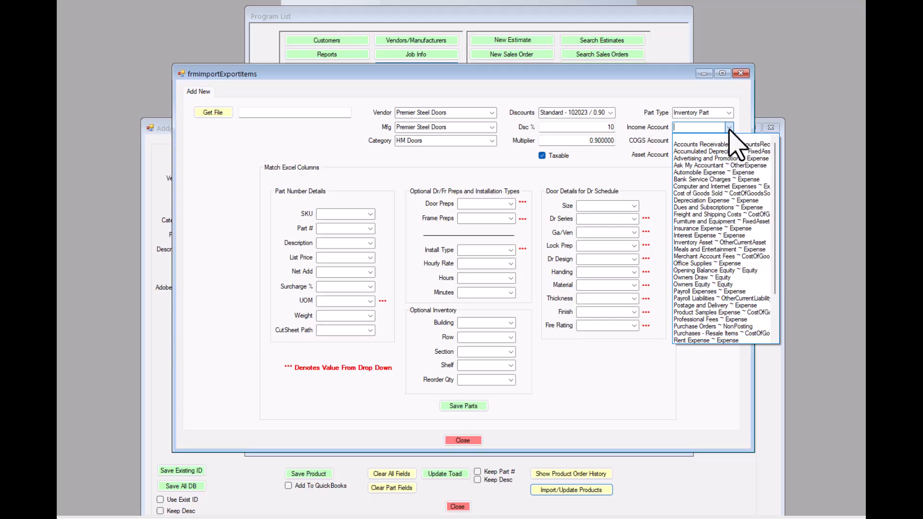
left_click(729, 128)
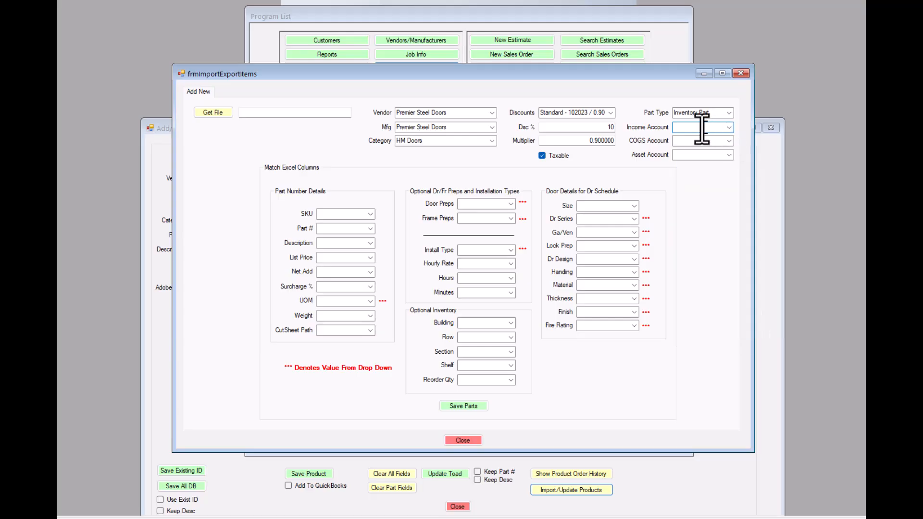
type("s ~ Income")
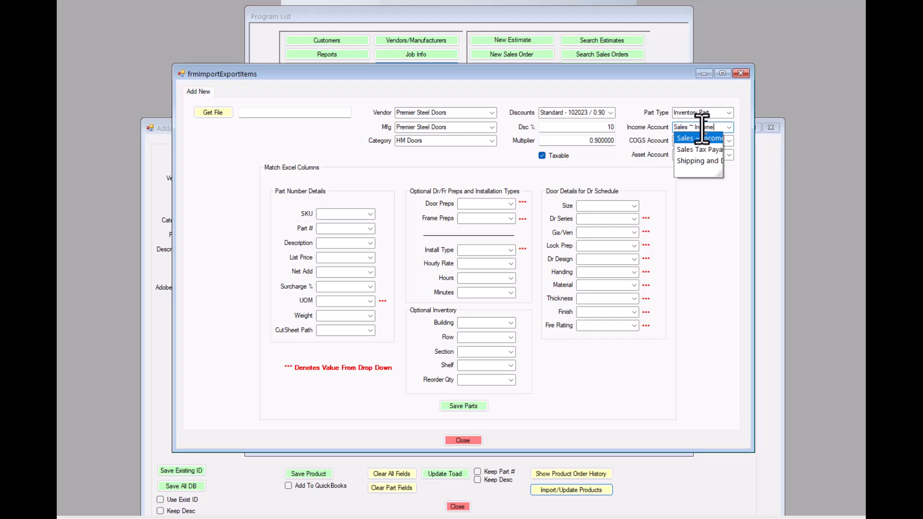
key("Tab")
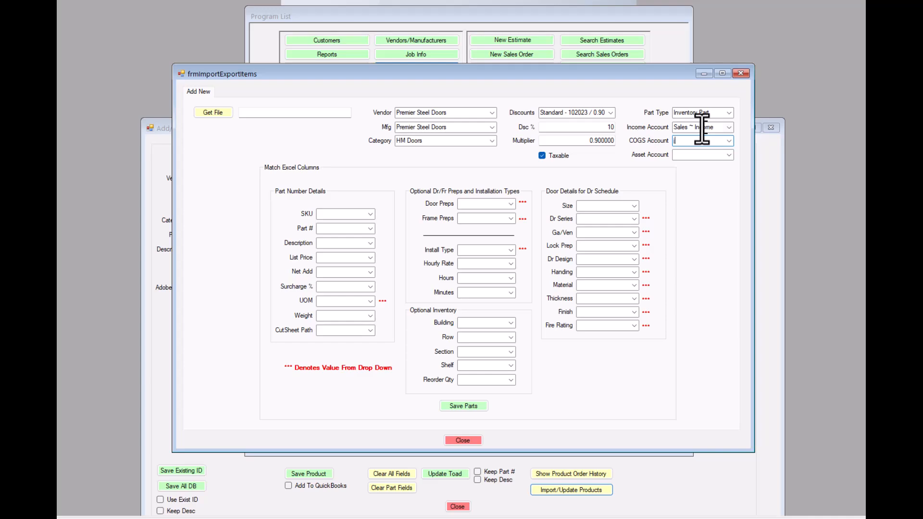
Step: Set the COGS account to Cost of Goods Sold and the asset account to Inventory Asset
type("c")
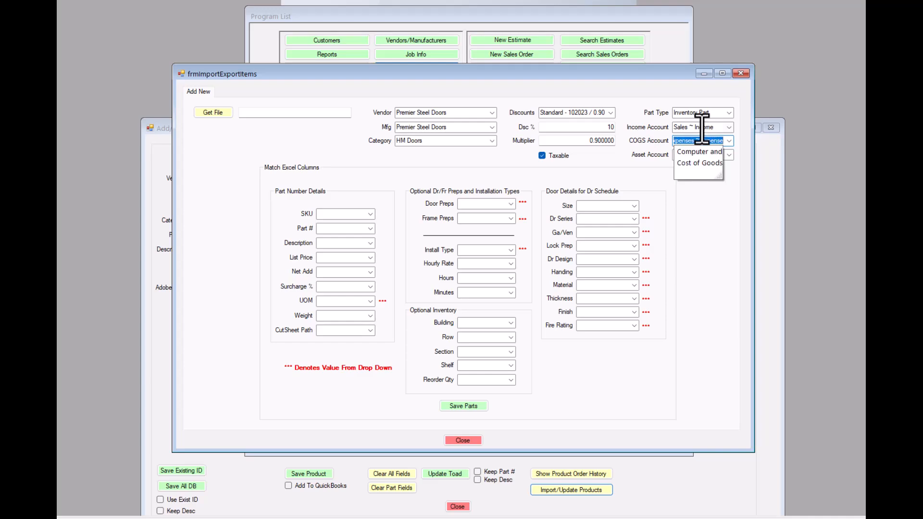
key("Down")
key("Tab")
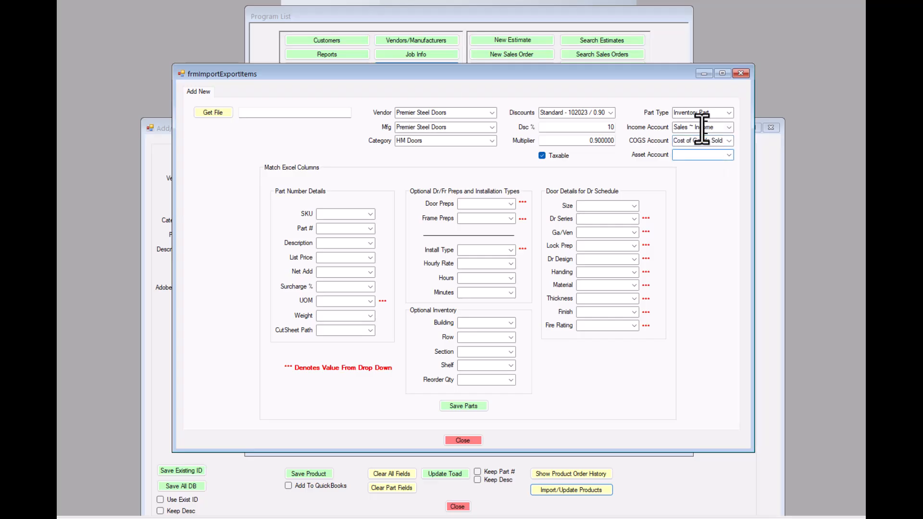
type("inv")
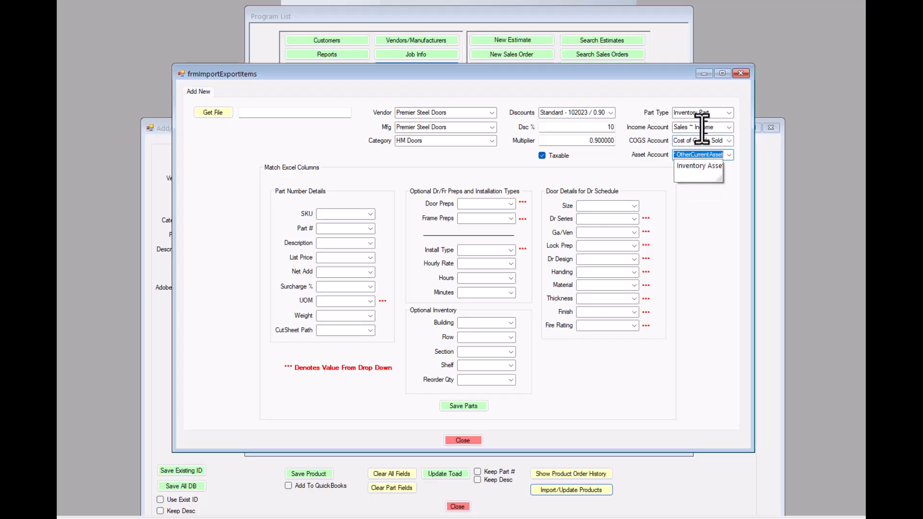
key("Down")
key("Tab")
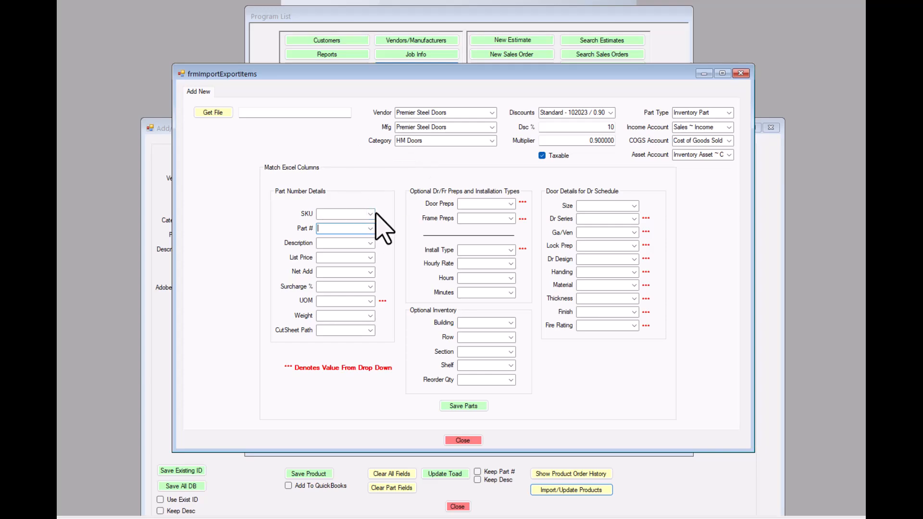
Step: Switch to the Excel parts list to review its column headings, and move the workbook off the import form
key("alt+Tab")
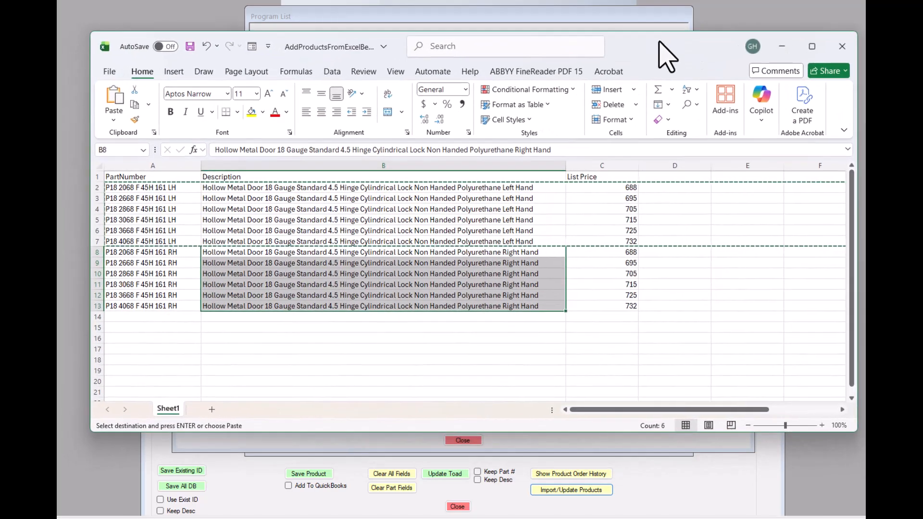
left_click(127, 177)
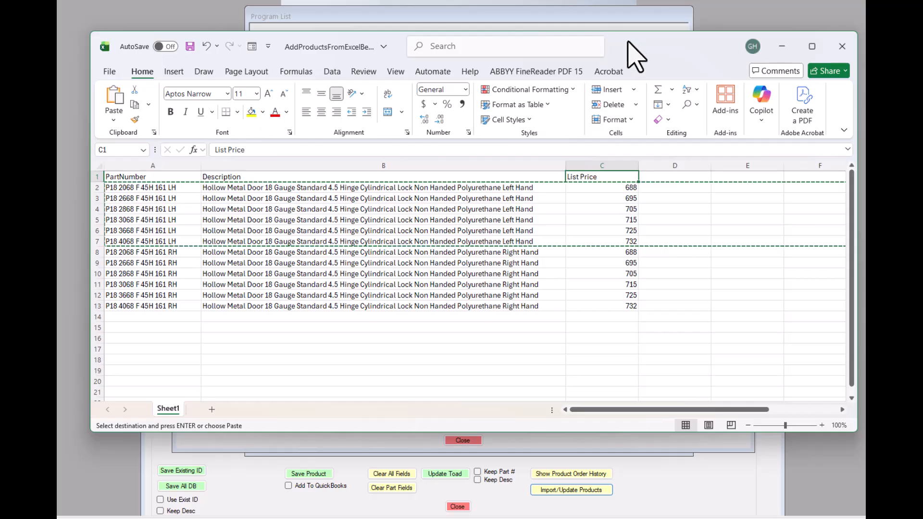
left_click_drag(628, 43, 643, 389)
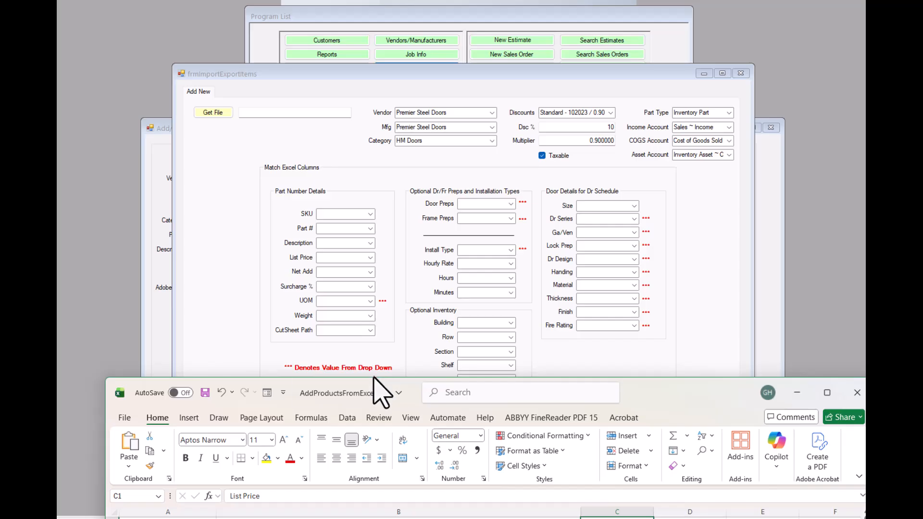
left_click_drag(655, 403, 922, 362)
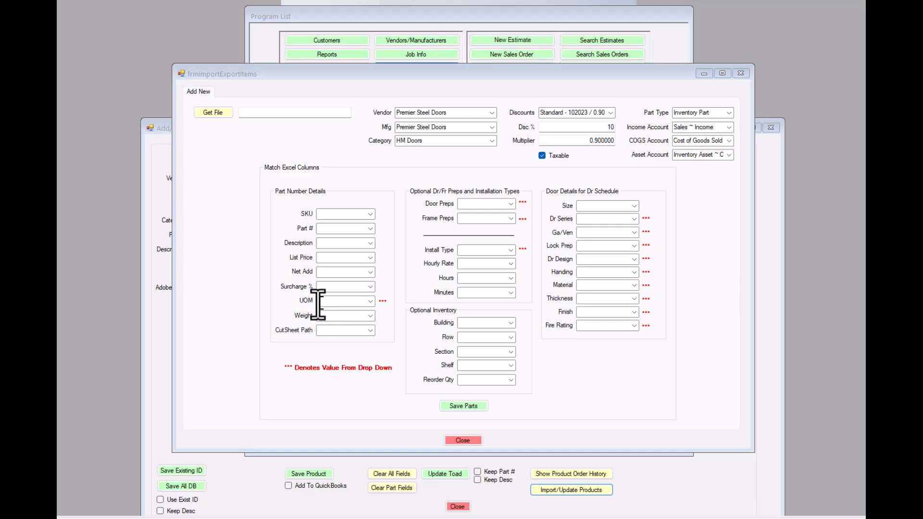
Step: Check the UOM column choices under Part Number Details in the import form
left_click(369, 302)
left_click(369, 302)
left_click(370, 303)
left_click(333, 303)
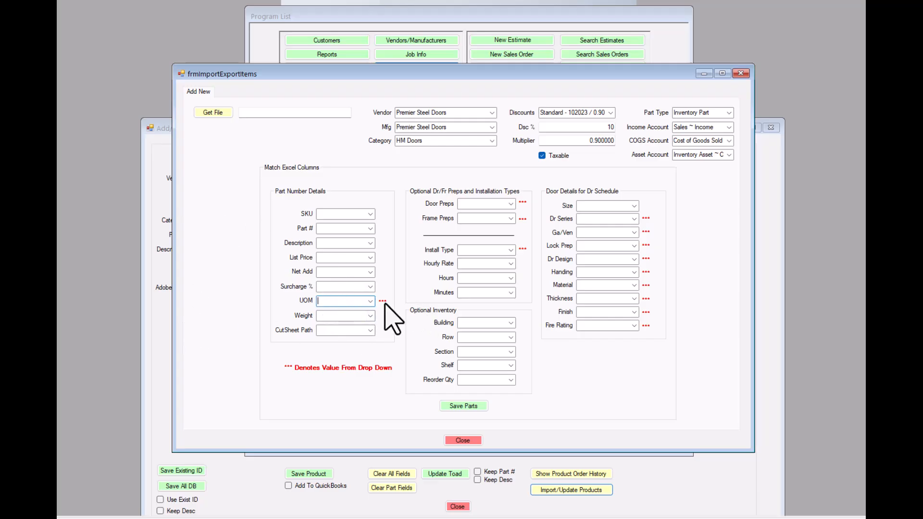
Step: Bring Add/Edit Products to the front, set its UOM to Ea ~ Each, and copy that text
left_click(162, 337)
left_click_drag(313, 132, 313, 44)
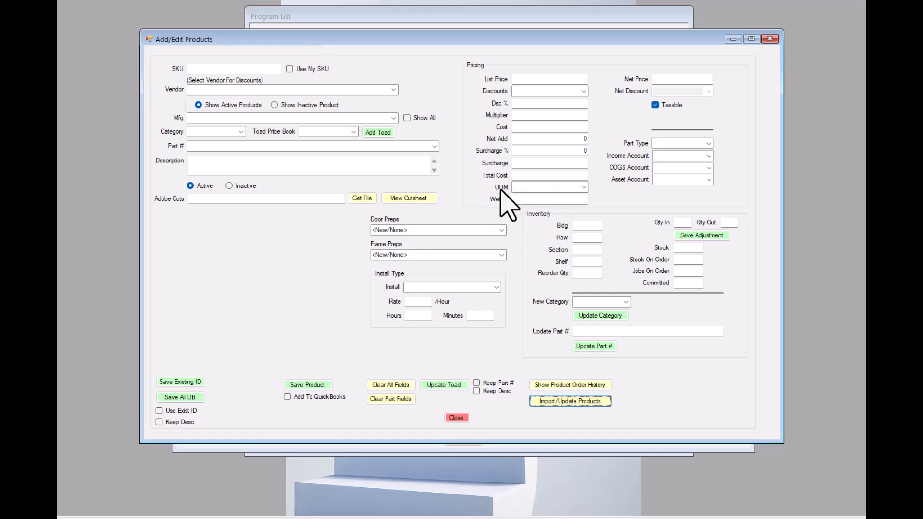
left_click(584, 187)
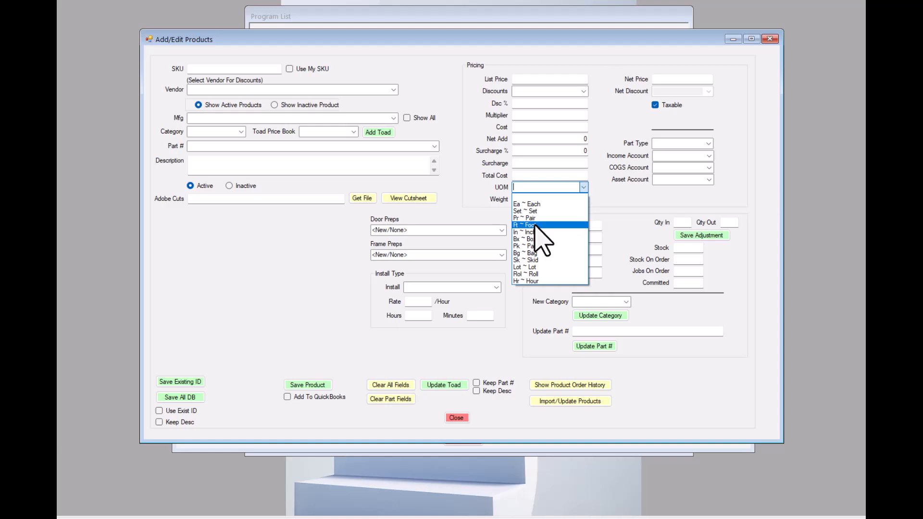
left_click(524, 204)
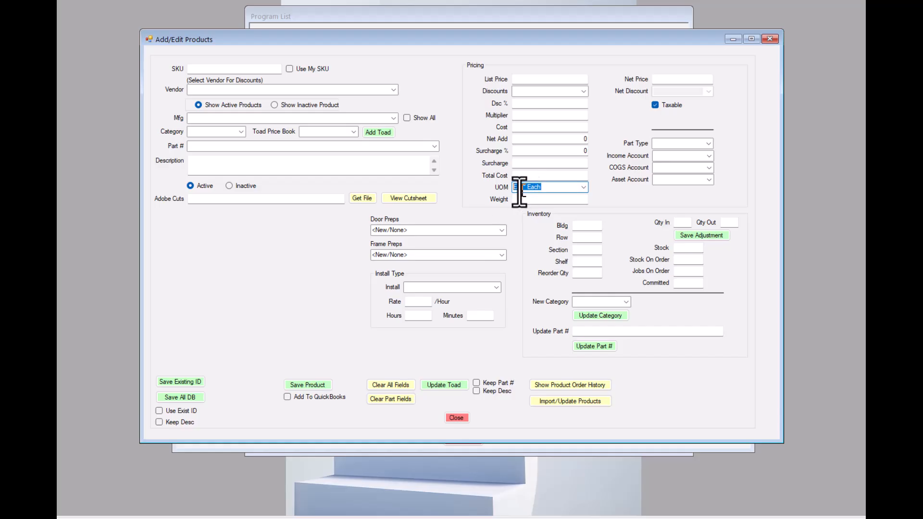
left_click(552, 188)
left_click_drag(542, 186, 471, 189)
left_click(532, 189)
left_click_drag(520, 191, 506, 191)
left_click_drag(568, 189, 469, 190)
Step: Bring the Excel parts list back, add a UOM heading in D1, and enter Ea ~ Each in D2
left_click_drag(866, 94, 659, 40)
left_click(648, 159)
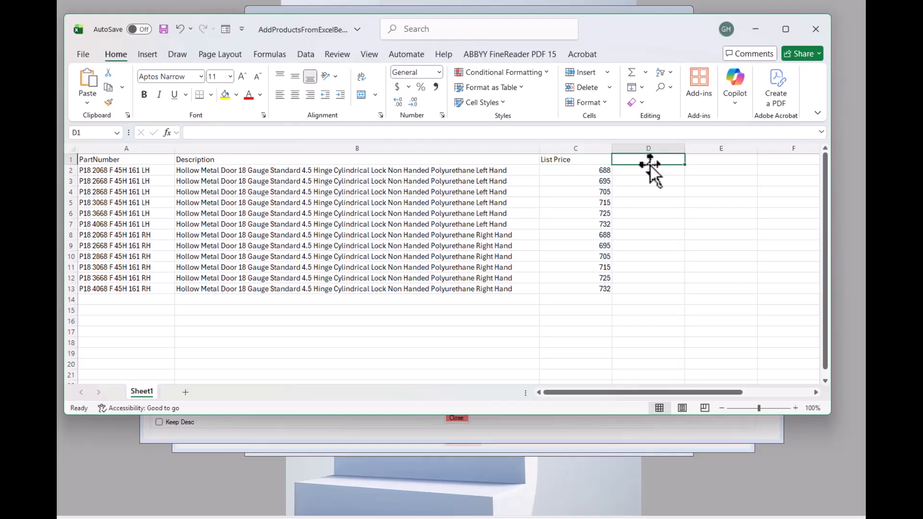
type("UOM")
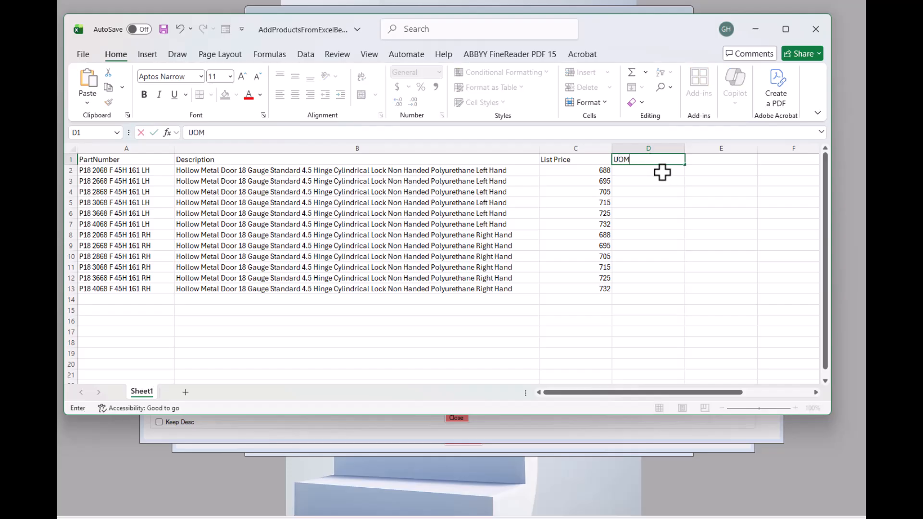
key("Return")
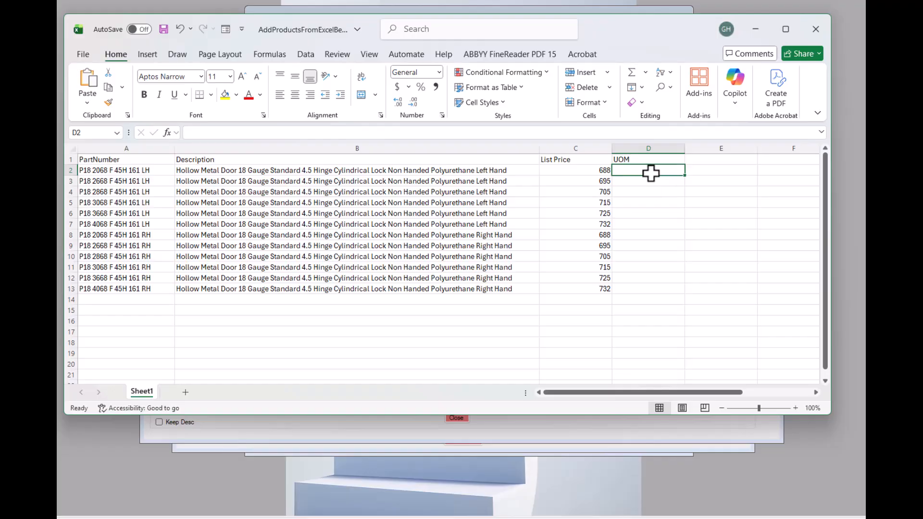
type("Ea - Each")
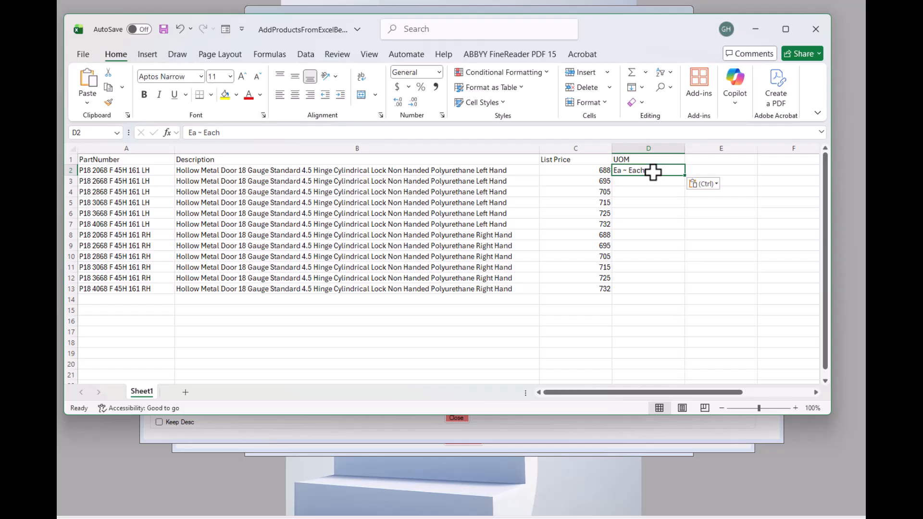
Step: Copy the UOM value from D2 into D3:D13, and undo the paste
key("ctrl+c")
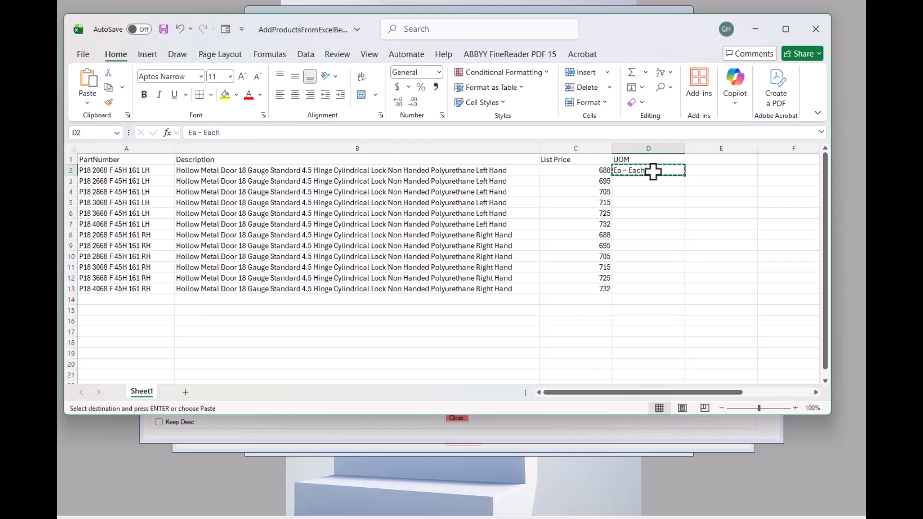
left_click(638, 182)
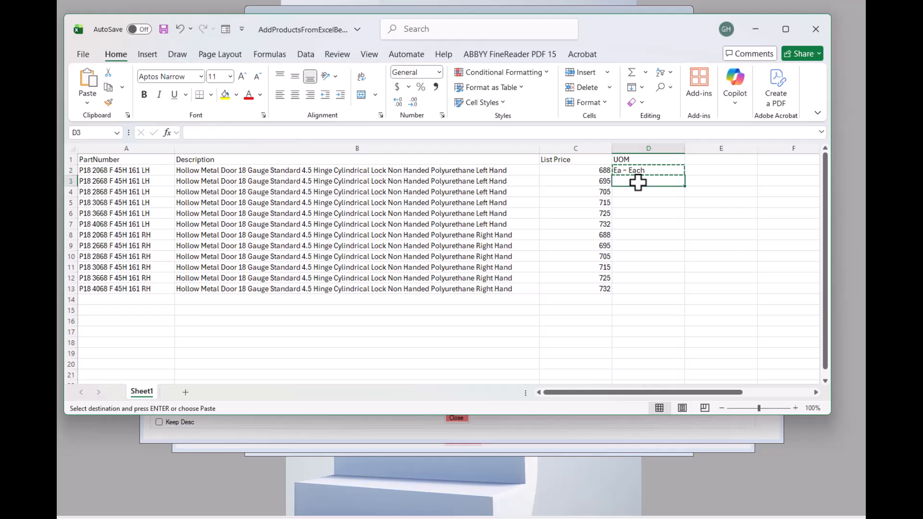
left_click(642, 289, "shift")
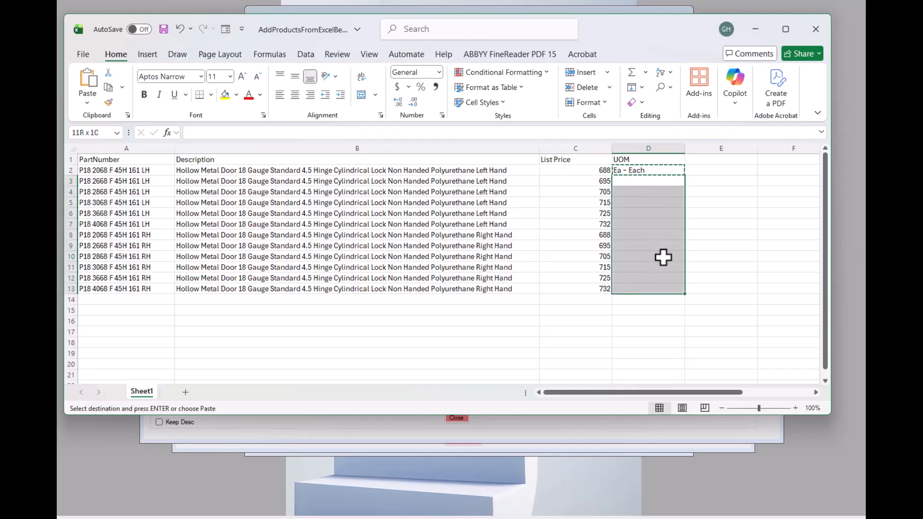
key("ctrl+v")
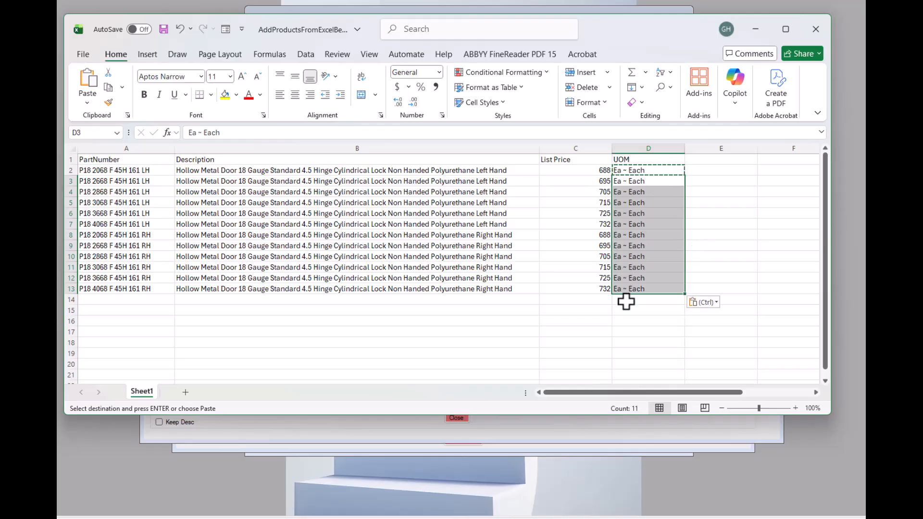
left_click(605, 320)
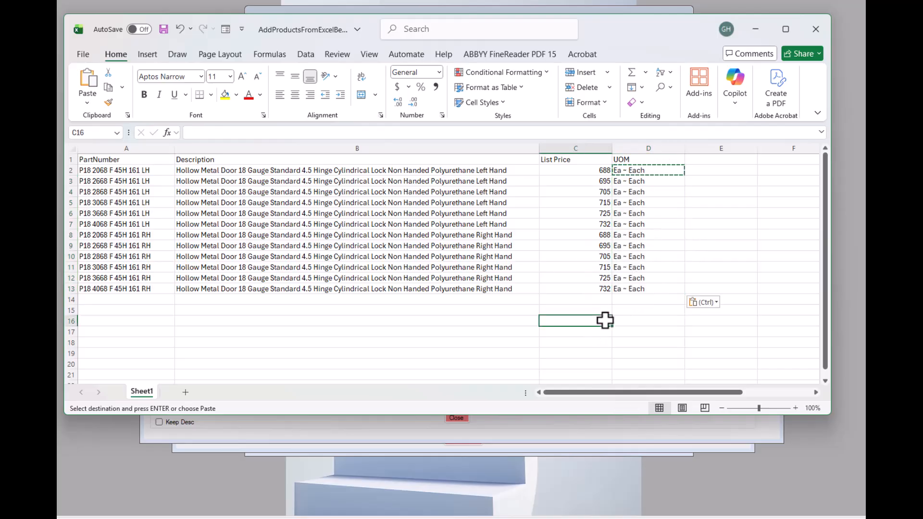
left_click(180, 29)
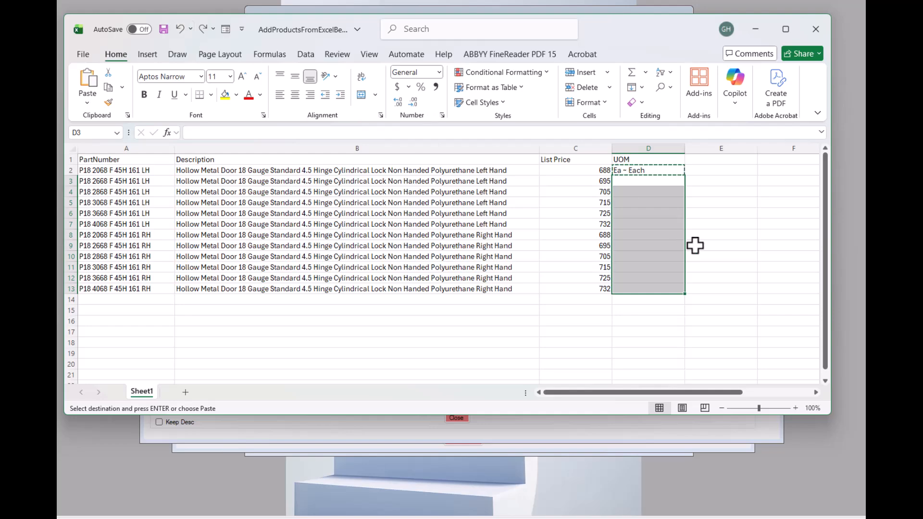
Step: Paste the UOM value from D2 into the separate cells D4, D7, D9, D10 and D13, and undo the paste
left_click(656, 203)
left_click(658, 168)
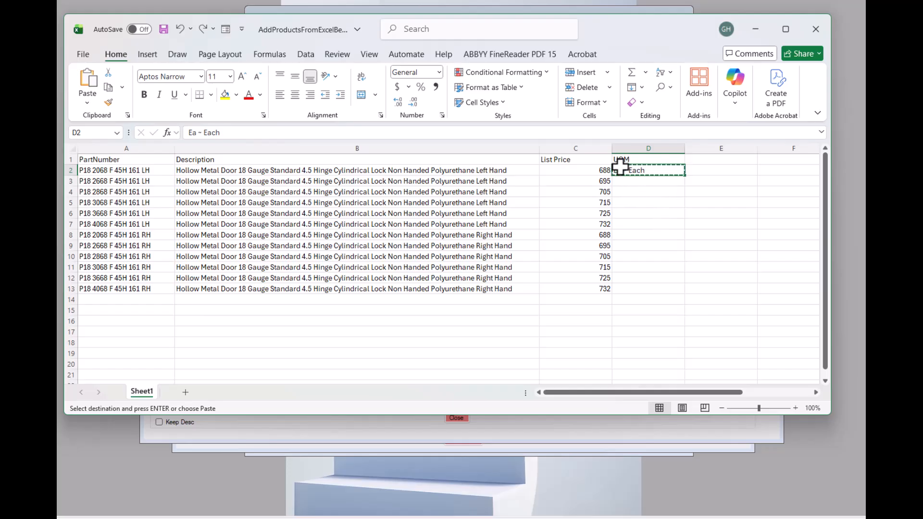
left_click(627, 192)
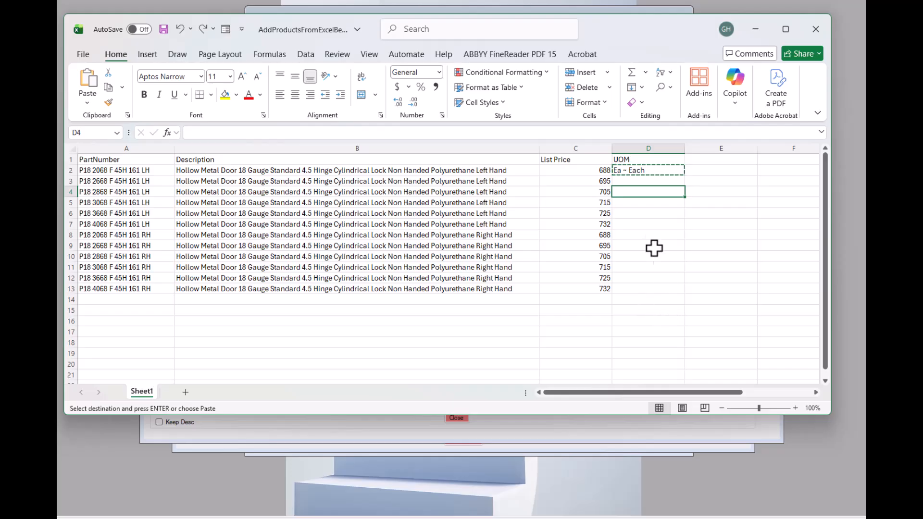
left_click(635, 225, "ctrl")
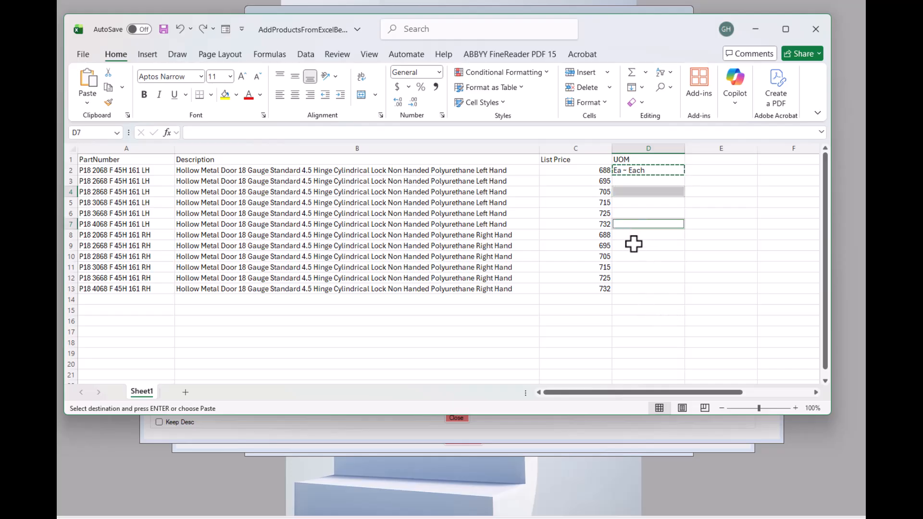
left_click(634, 246, "ctrl")
left_click(634, 255, "ctrl")
left_click(637, 288, "ctrl")
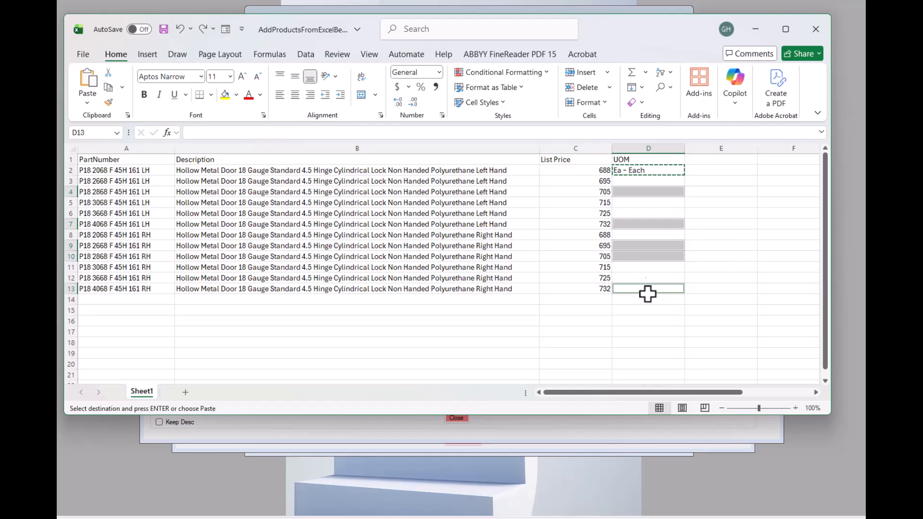
key("ctrl+v")
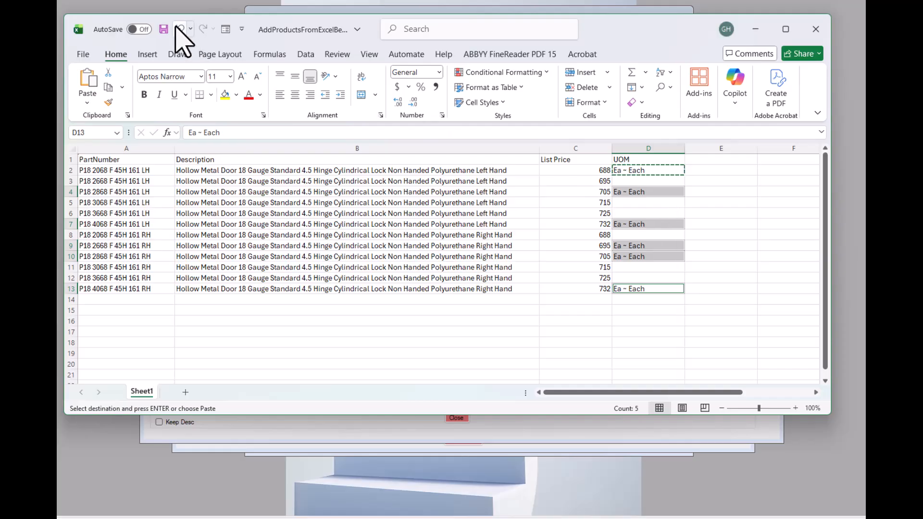
left_click(180, 29)
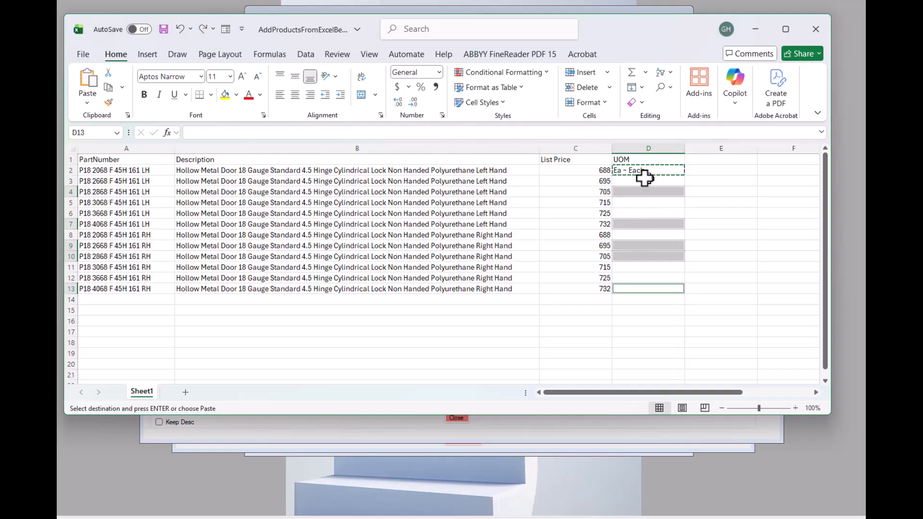
Step: Paste the copied Ea ~ Each value from D2 into D3:D13
left_click(648, 181)
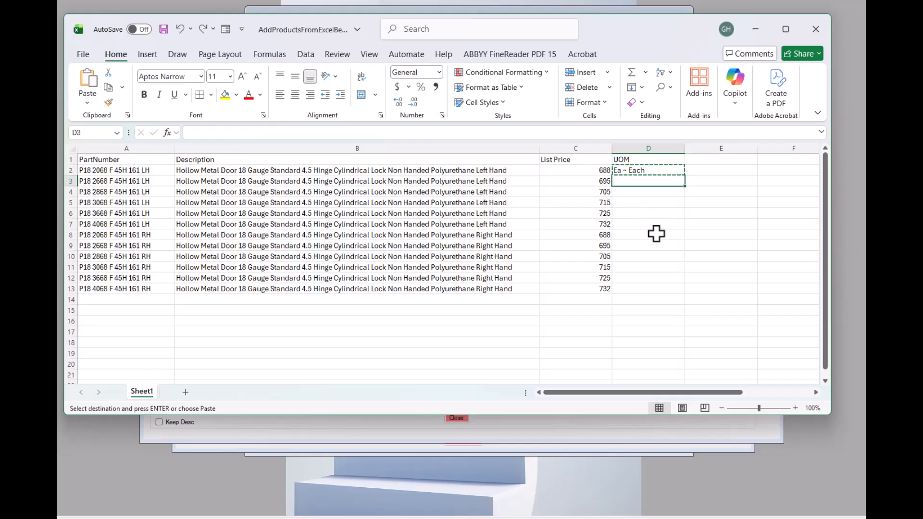
left_click(641, 289, "shift")
key("ctrl+v")
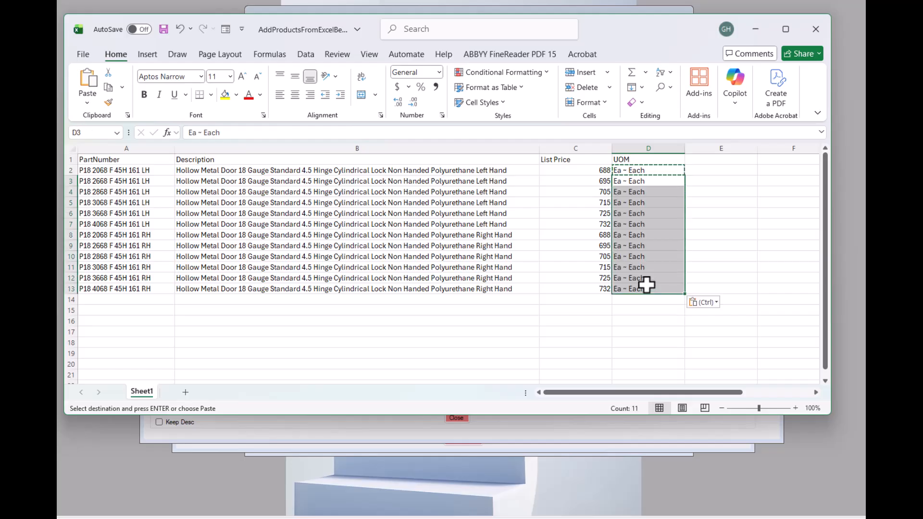
left_click(666, 224)
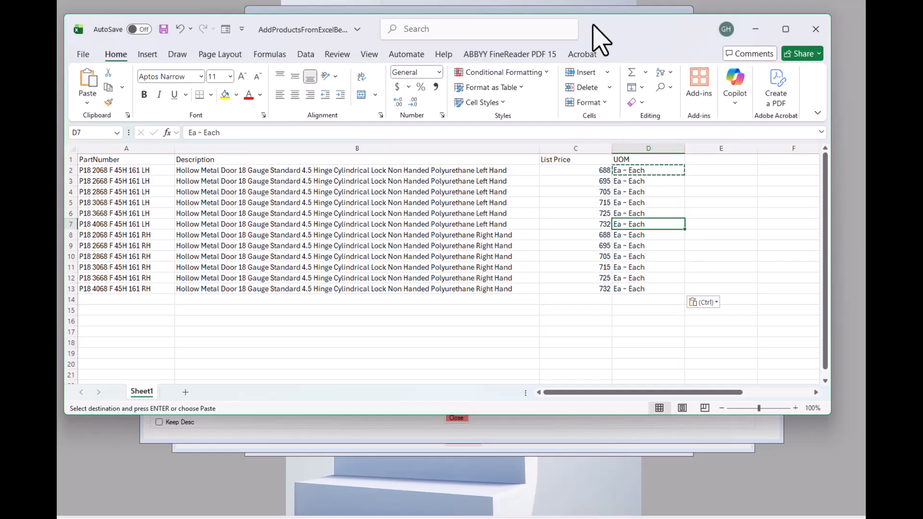
Step: Move the Excel parts list aside and bring the frmImportExportItems window to the front at its UOM field
left_click_drag(596, 35, 610, 43)
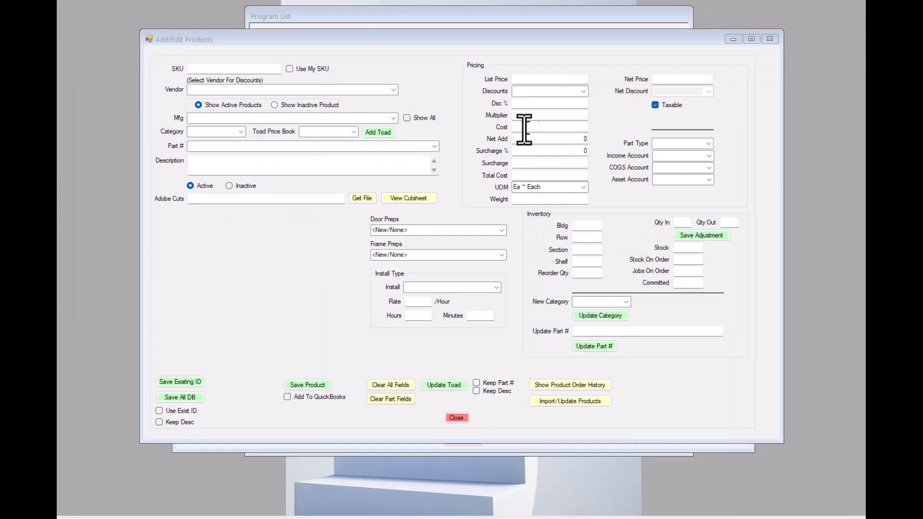
left_click(545, 41)
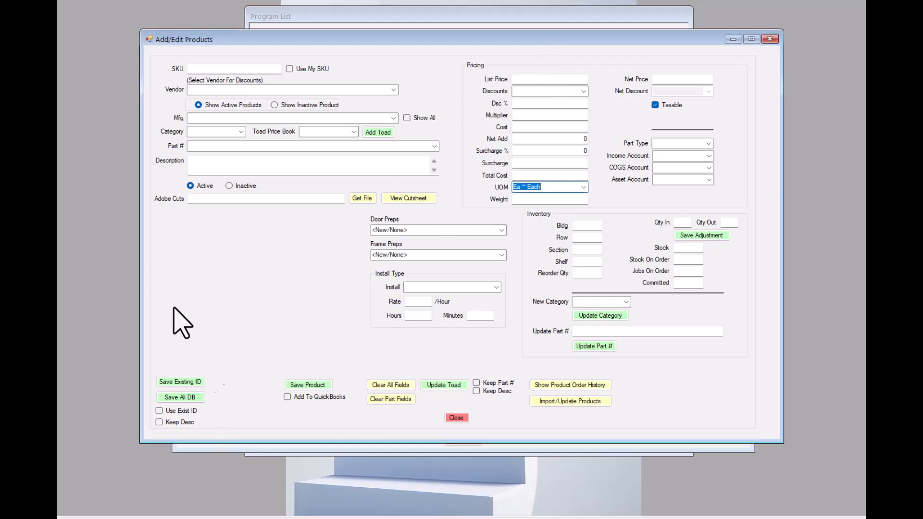
left_click(61, 2)
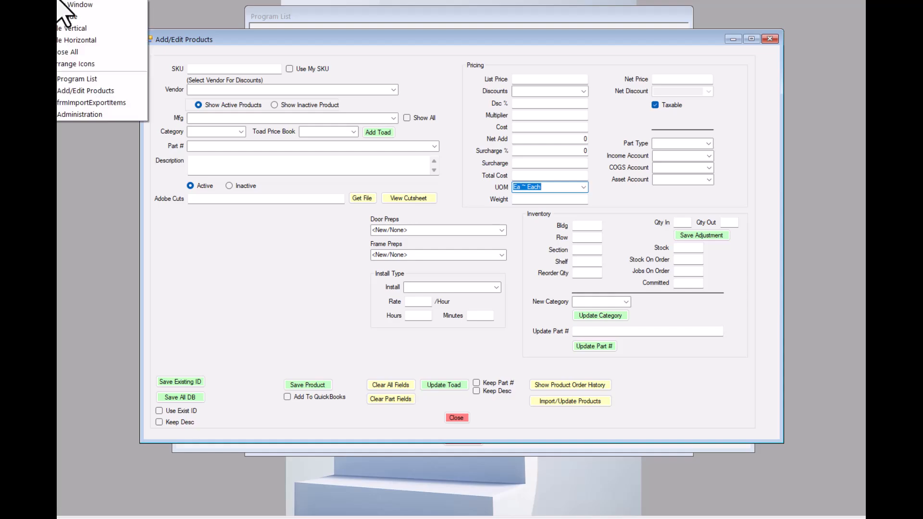
left_click(88, 103)
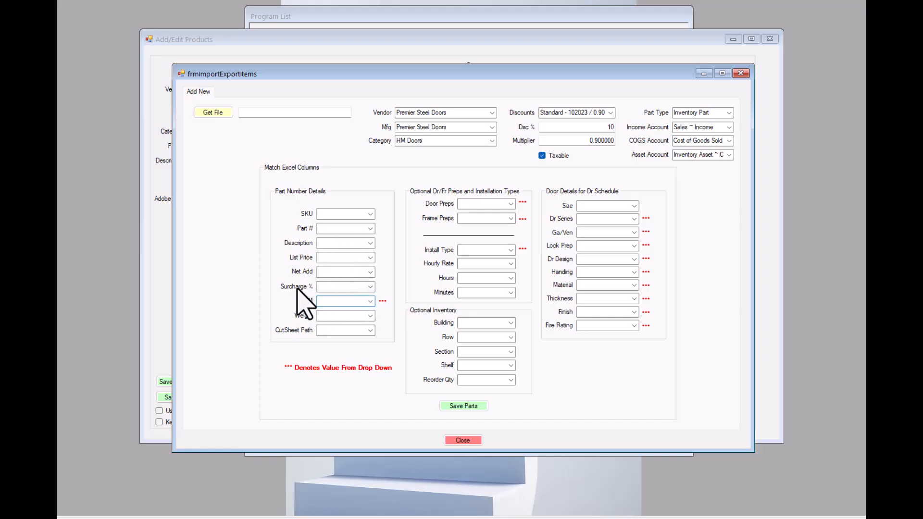
left_click(341, 300)
Step: Bring the Excel parts list back and add a Surcharge heading in E1
key("alt+Tab")
left_click_drag(865, 96, 865, 53)
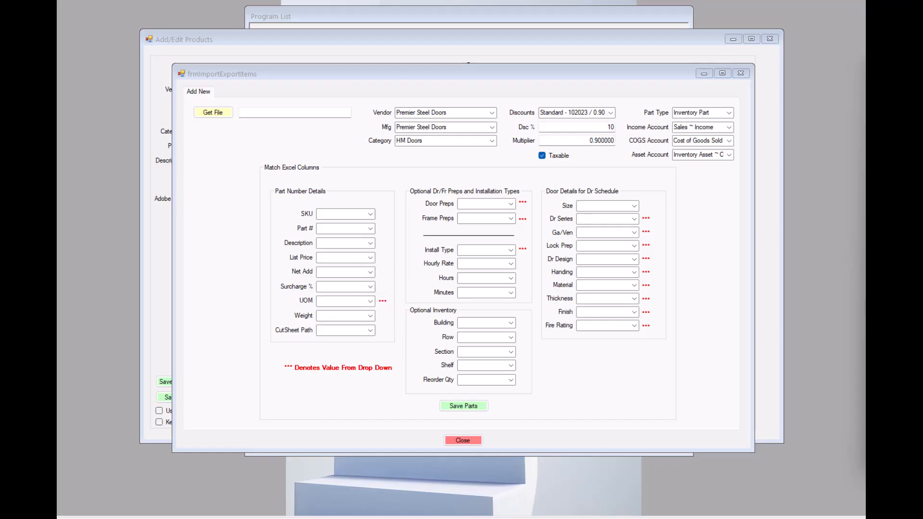
left_click_drag(871, 73, 384, 74)
left_click_drag(866, 90, 667, 68)
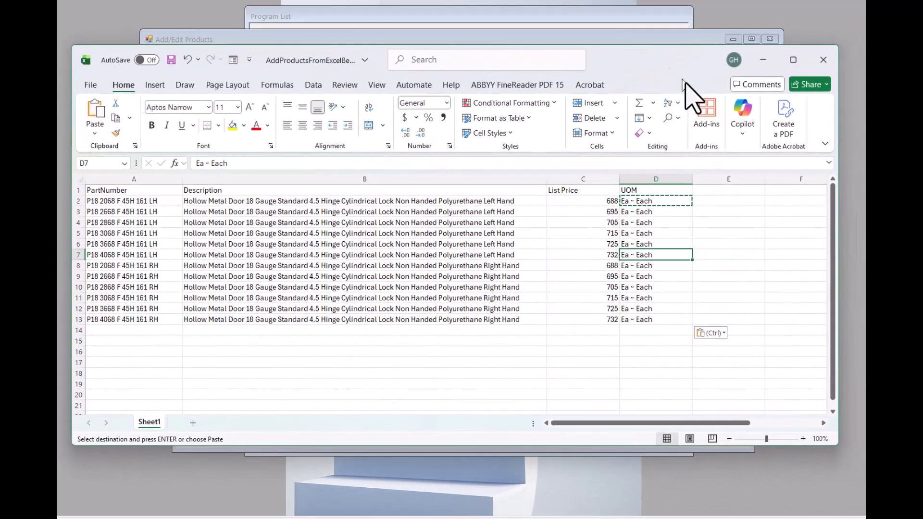
left_click(728, 191)
type("Surcharge")
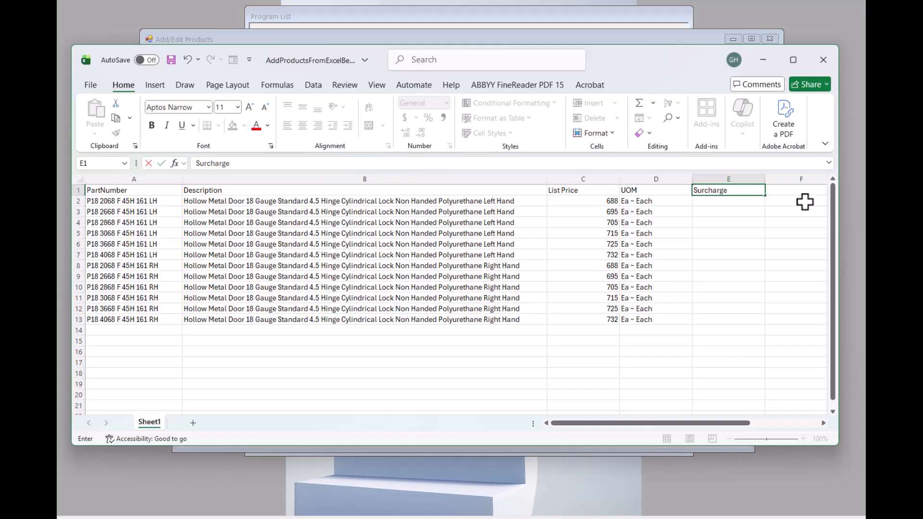
left_click(730, 203)
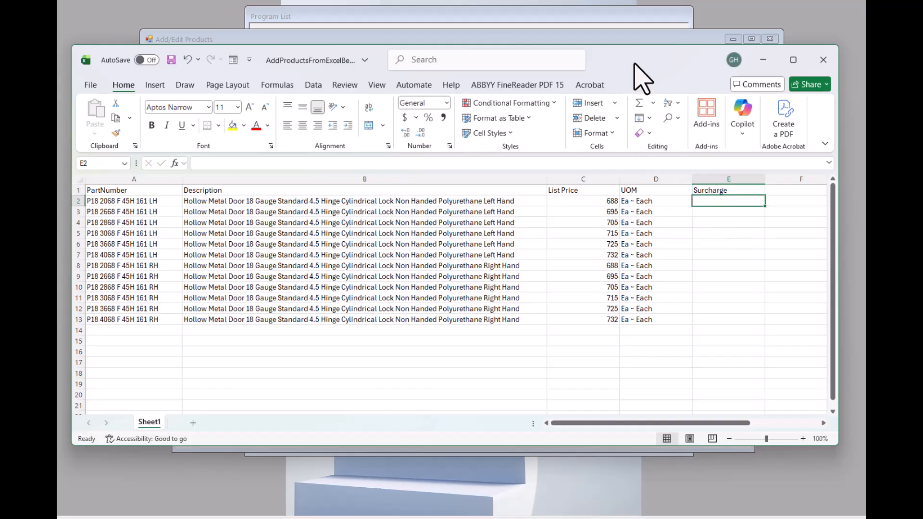
Step: Check the Surcharge % field on the import form behind the parts list, and enter a surcharge of 10 in E2
left_click_drag(631, 59, 601, 317)
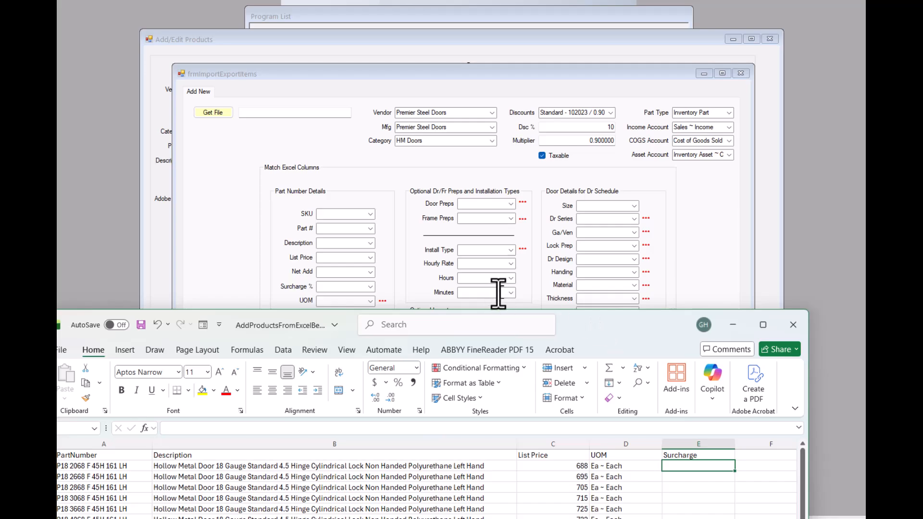
left_click_drag(612, 328, 634, 52)
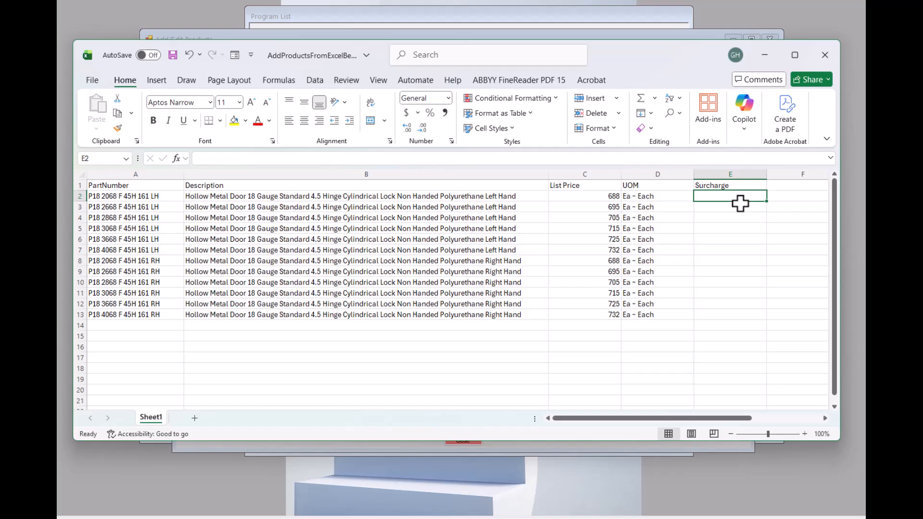
type("10")
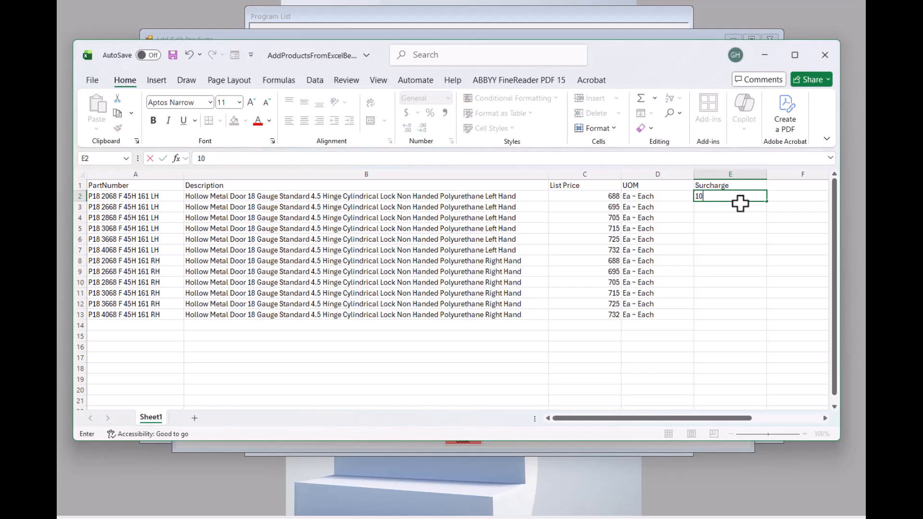
Step: Copy the surcharge value from E2 into E3:E13
left_click(716, 198)
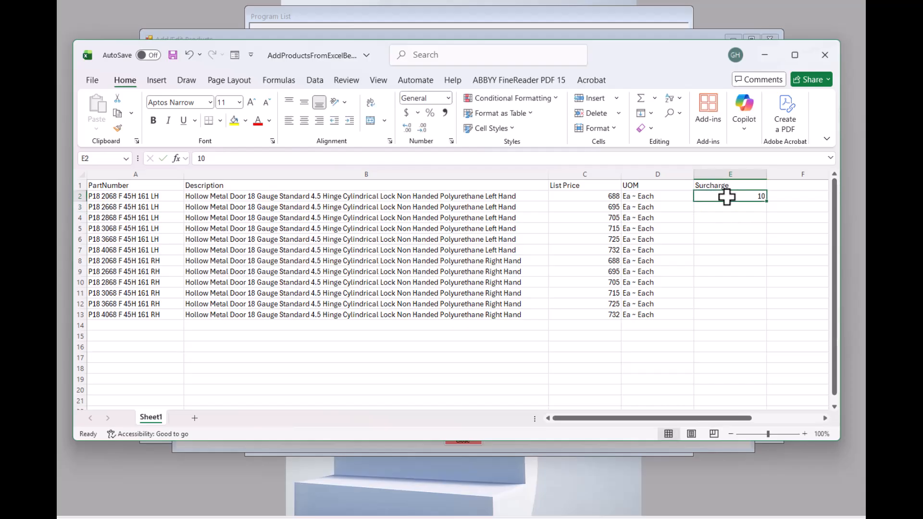
key("ctrl+c")
left_click_drag(731, 209, 736, 315)
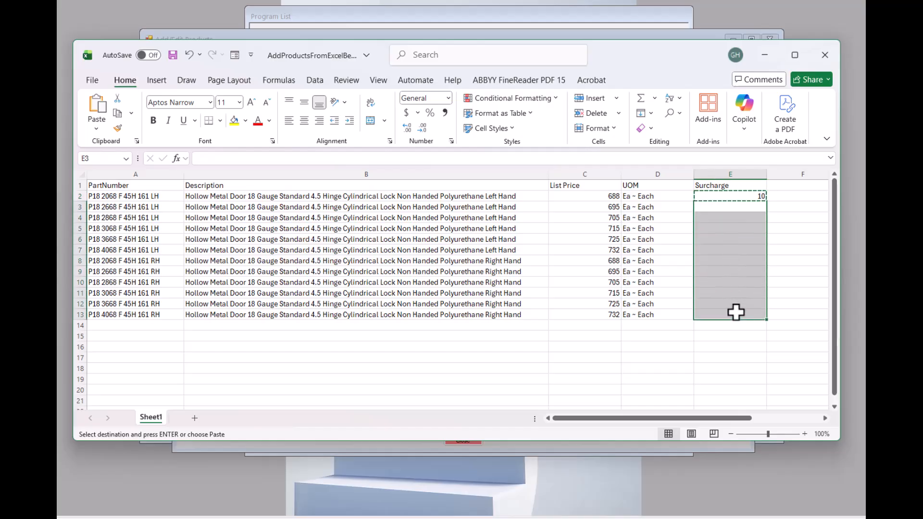
key("ctrl+v")
left_click_drag(663, 336, 666, 342)
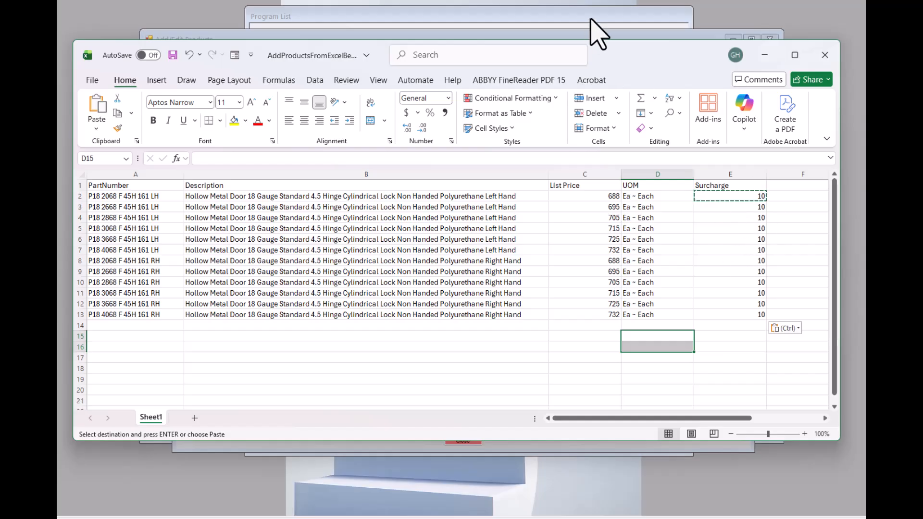
Step: Move the Excel parts list and the import form aside, and bring Add/Edit Products to the front
left_click_drag(610, 56, 568, 390)
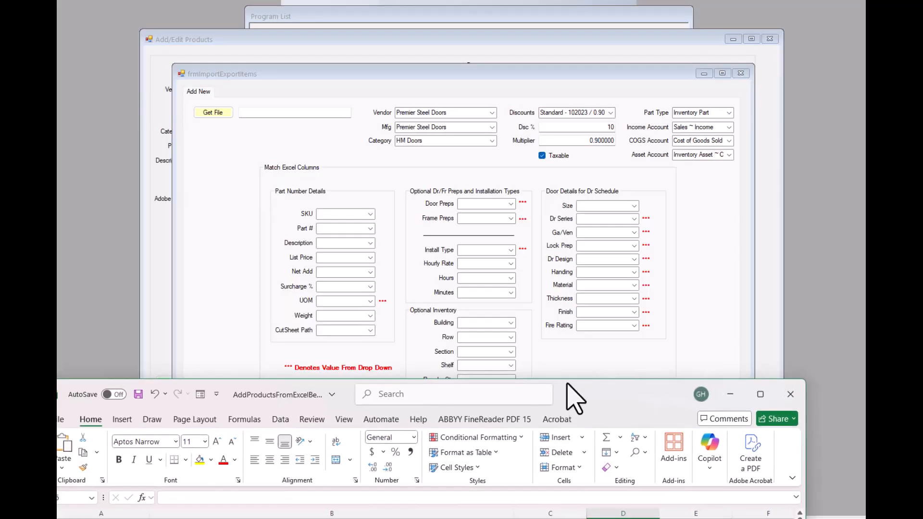
left_click_drag(594, 404, 922, 313)
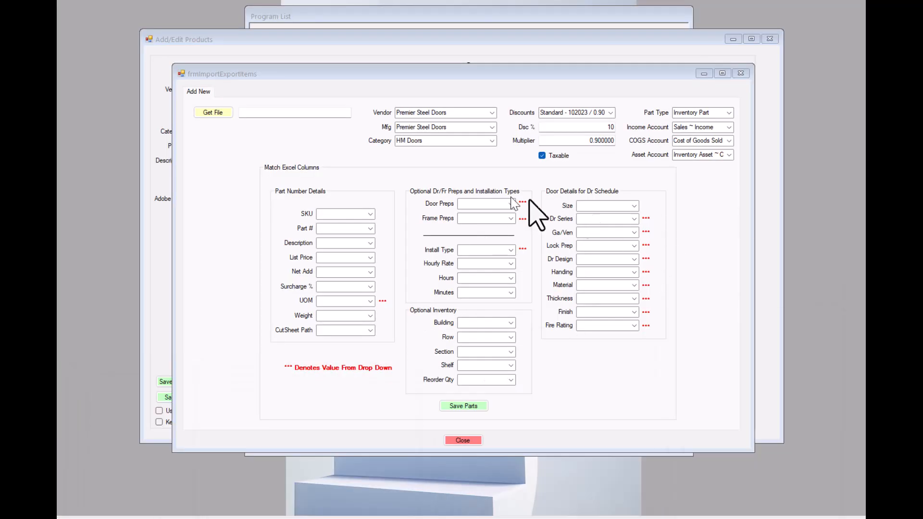
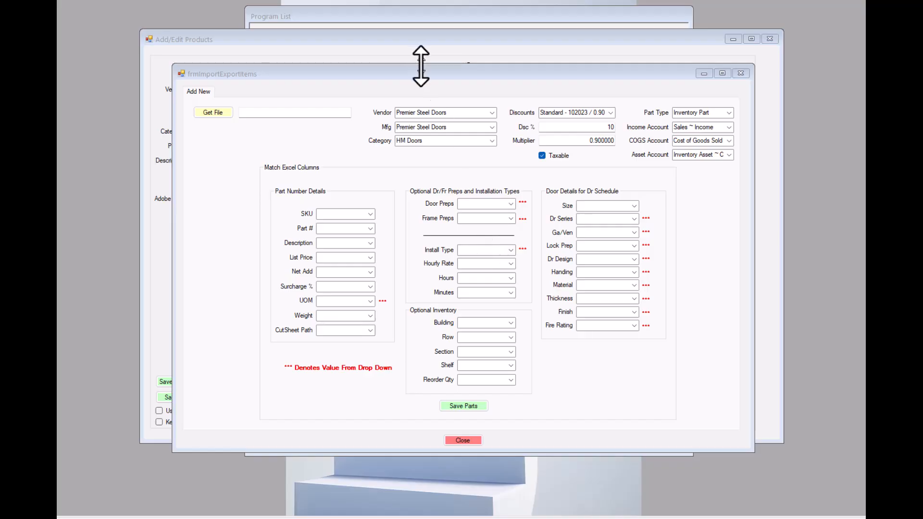
left_click_drag(412, 73, 514, 180)
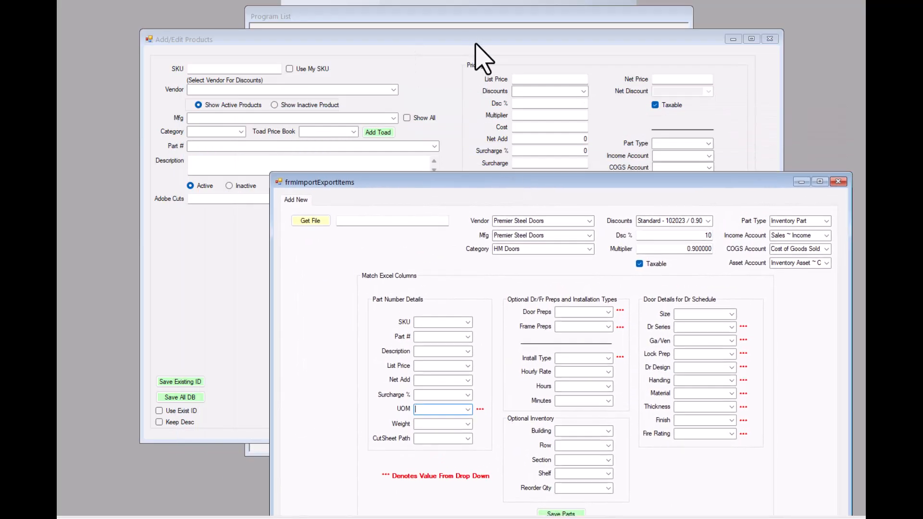
left_click(478, 31)
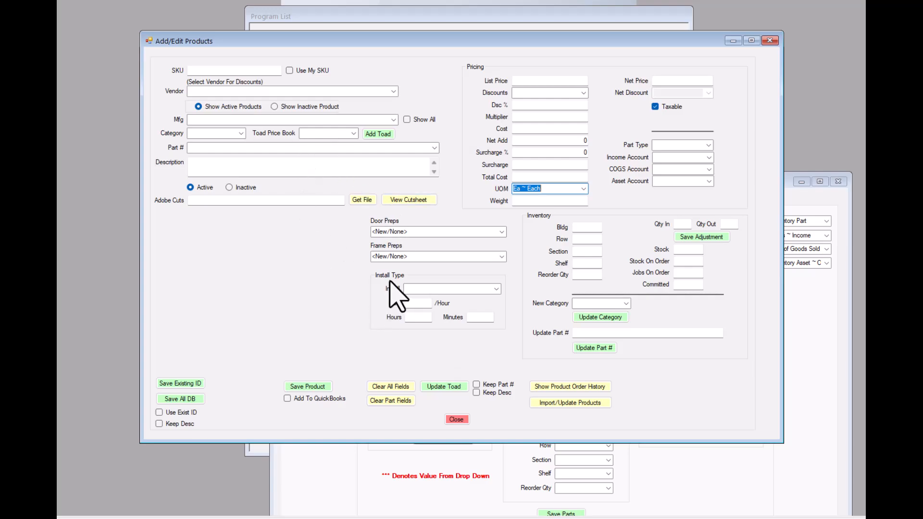
Step: Set the product's Install type to InstallDrHM and copy that text
left_click(496, 289)
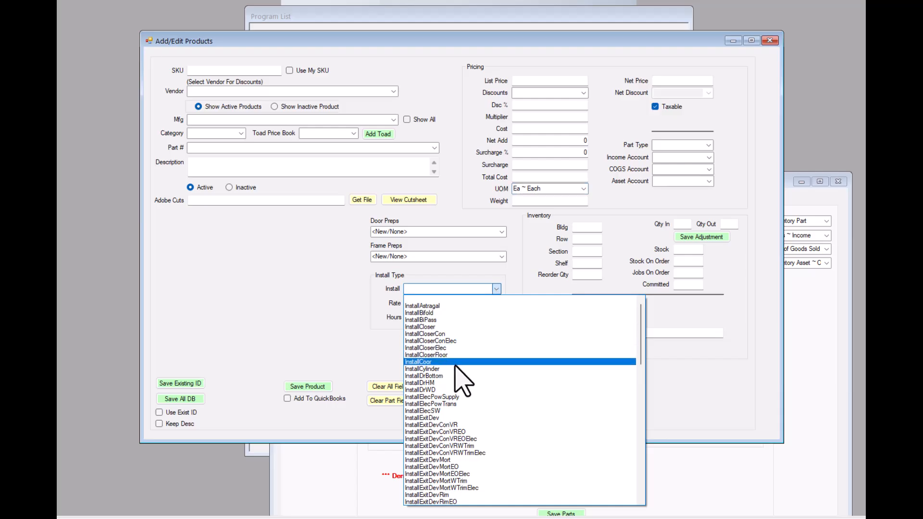
left_click(433, 384)
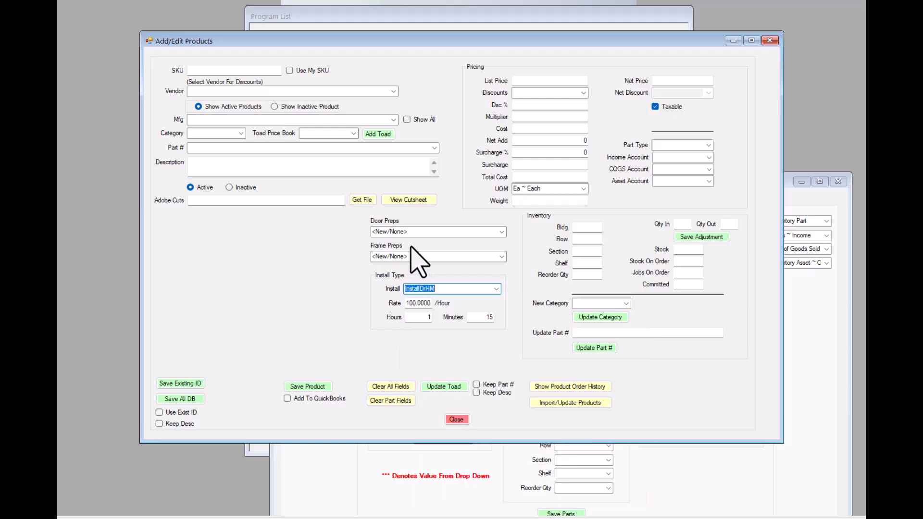
left_click_drag(450, 292, 339, 293)
key("ctrl+c")
Step: Bring the Excel parts list back, add an InstallTytpe heading in F1, and paste InstallDrHM into F2
left_click_drag(922, 84, 660, 54)
left_click_drag(711, 423, 782, 423)
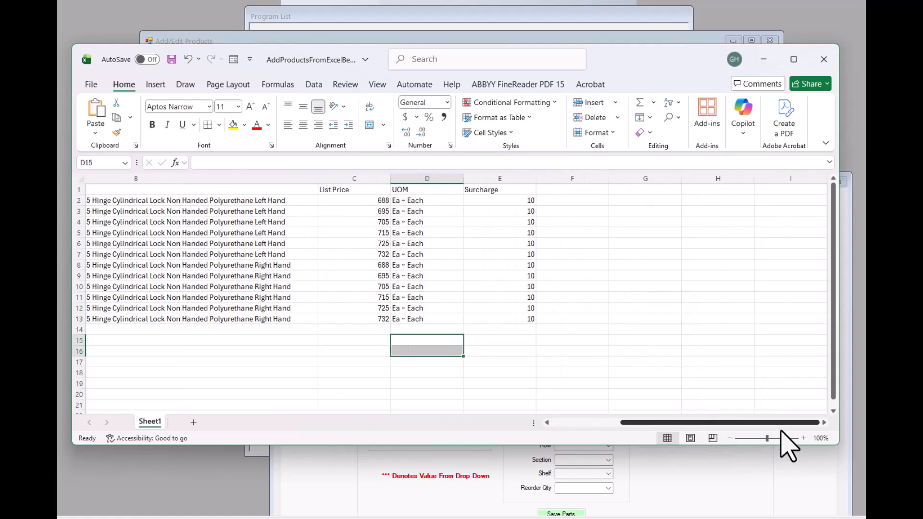
left_click(581, 188)
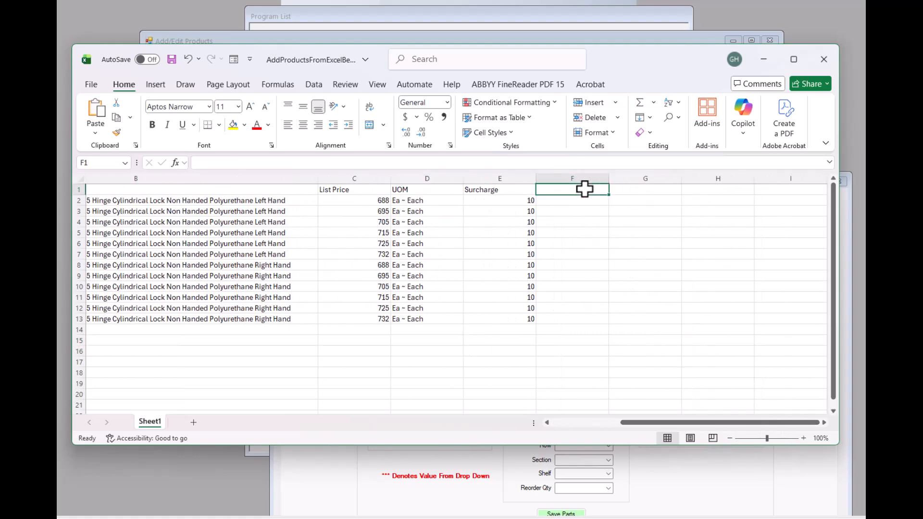
type("Install")
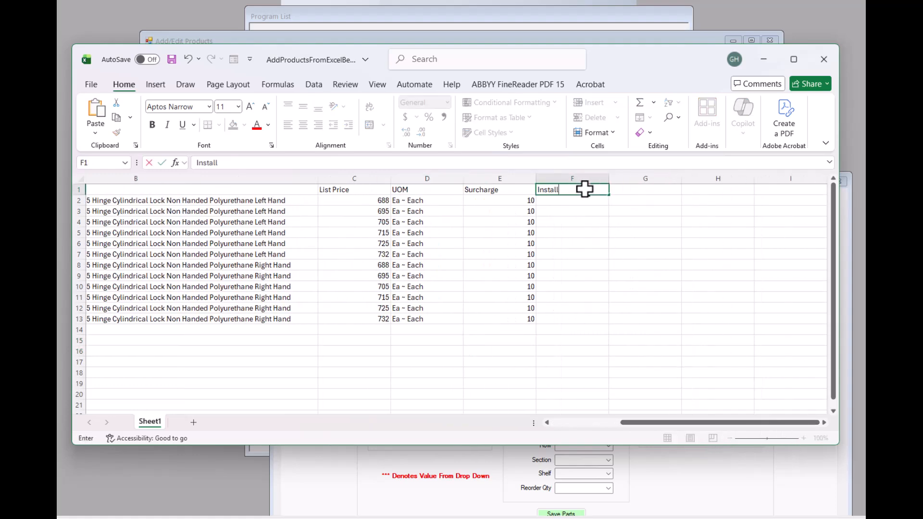
type("Tytpe")
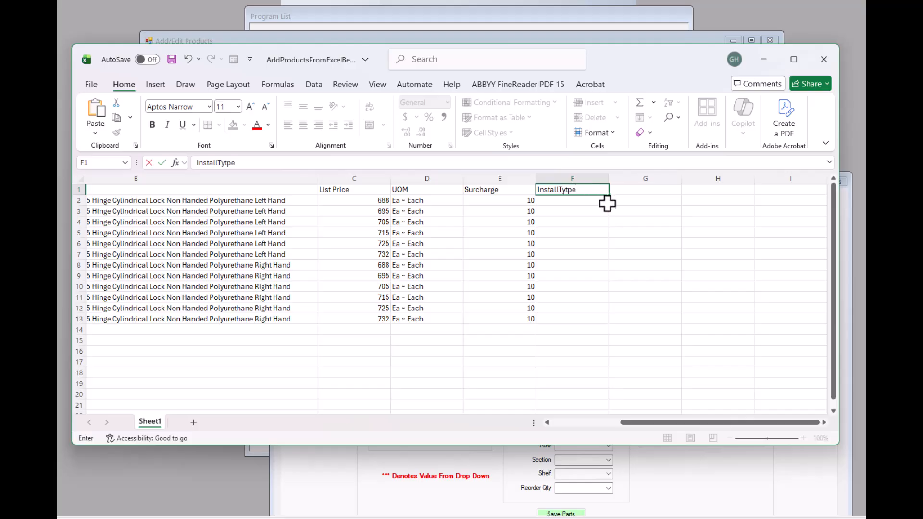
key("Return")
key("ctrl+v")
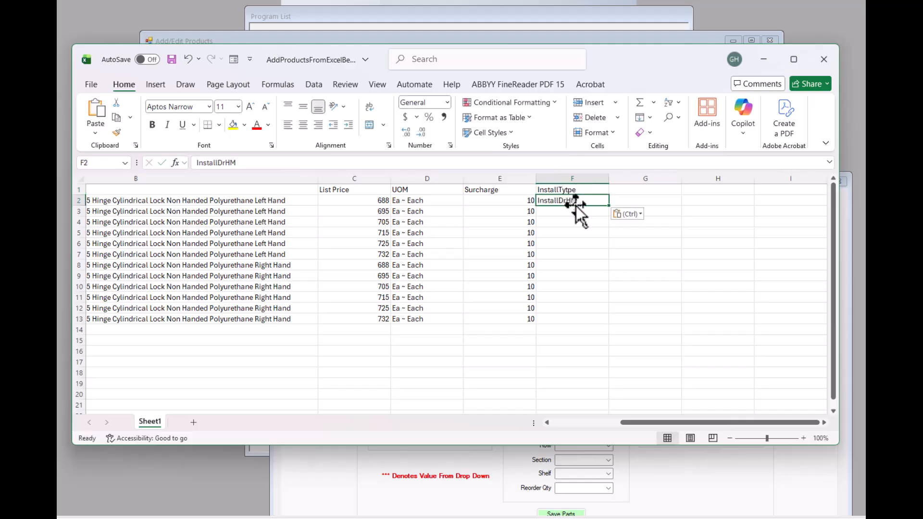
Step: Copy the InstallDrHM install type from F2 into F3:F13
left_click(571, 224)
left_click(571, 202)
key("ctrl+c")
left_click(569, 212)
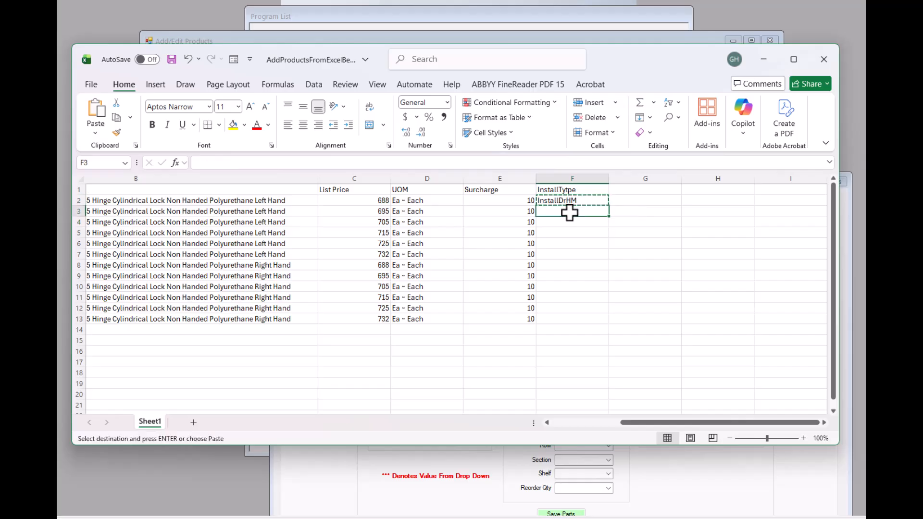
left_click(575, 319, "shift")
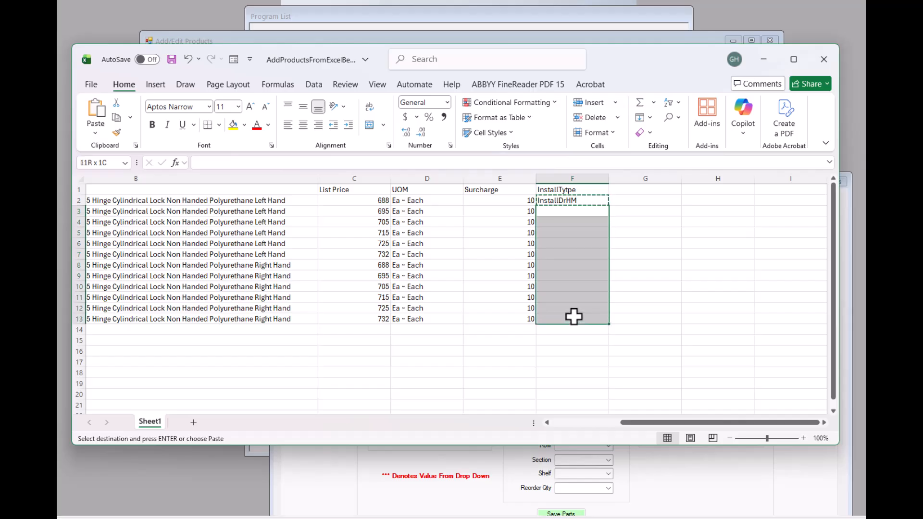
key("ctrl+v")
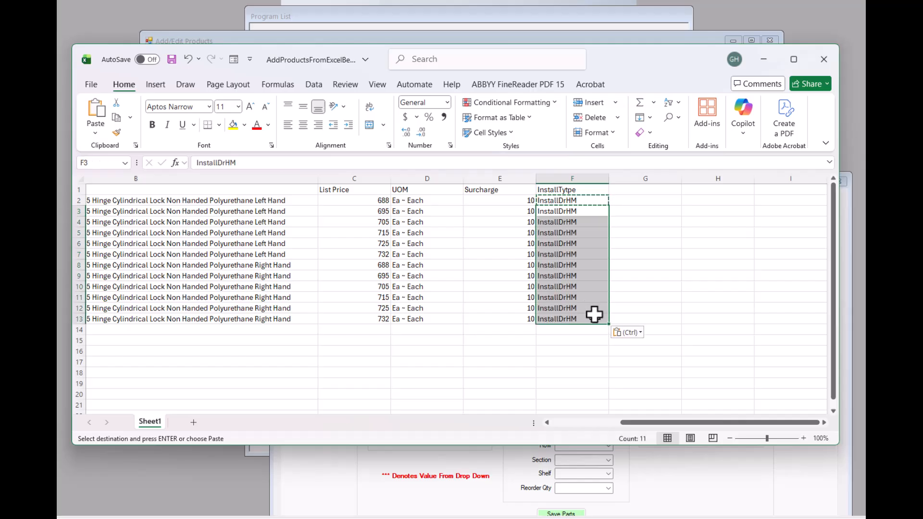
left_click(576, 340)
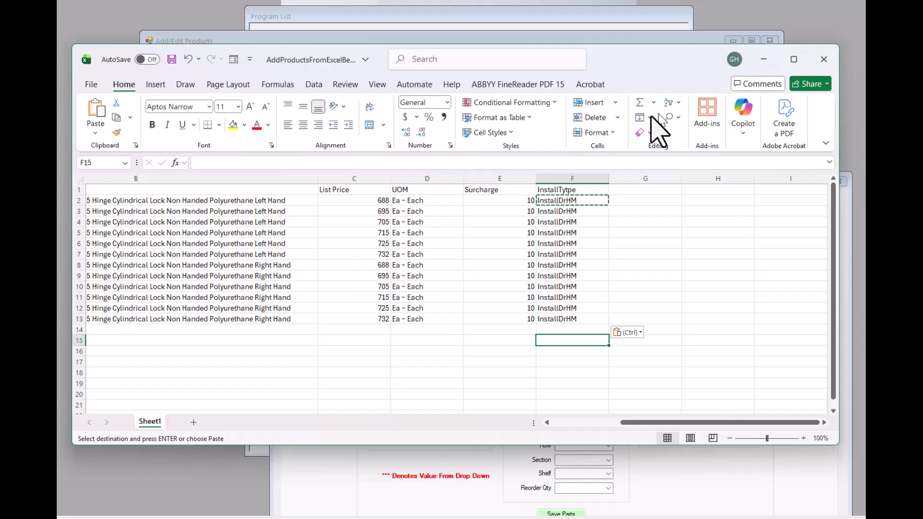
Step: Move the Excel parts list aside, bring the import form forward, and review its door detail fields alongside the spreadsheet
left_click_drag(624, 73, 864, 61)
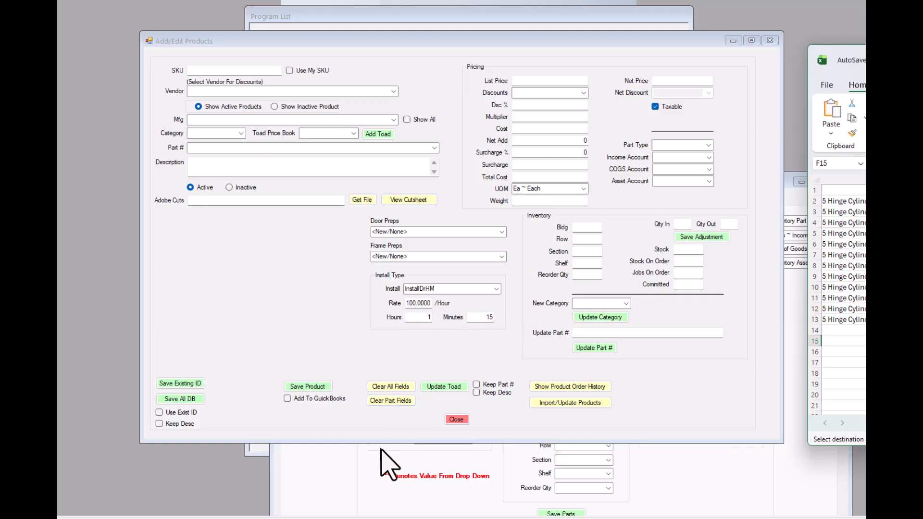
left_click(353, 479)
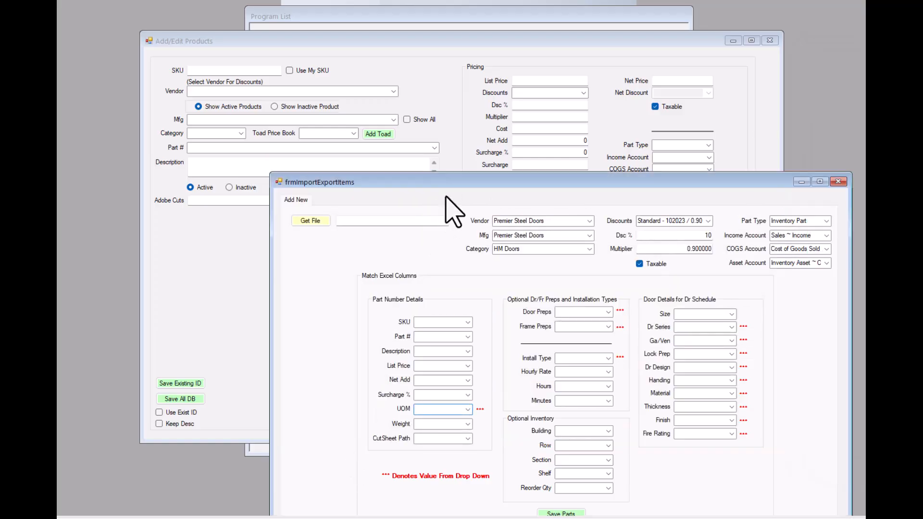
left_click_drag(451, 182, 379, 41)
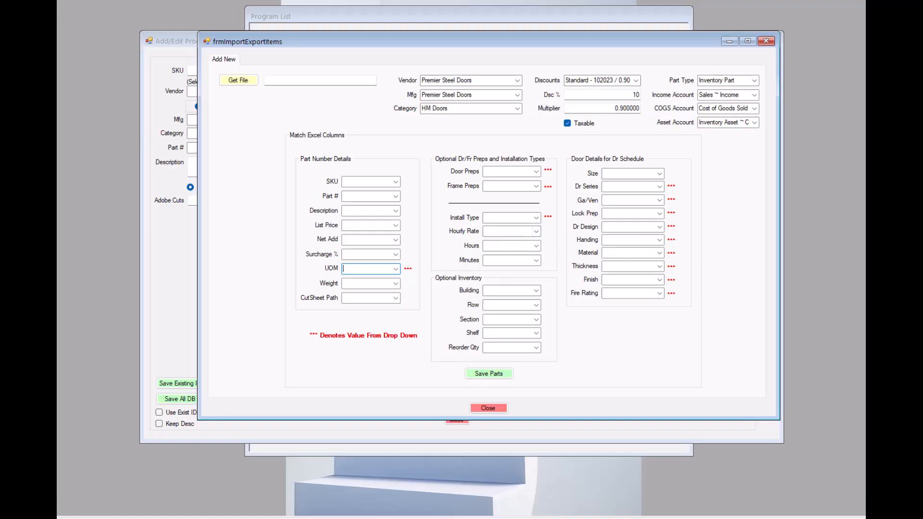
left_click_drag(866, 97, 628, 296)
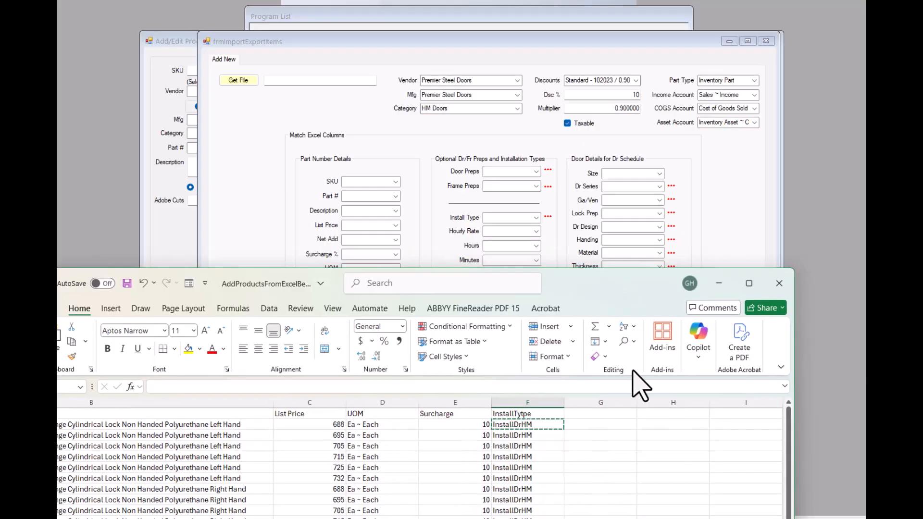
left_click(596, 414)
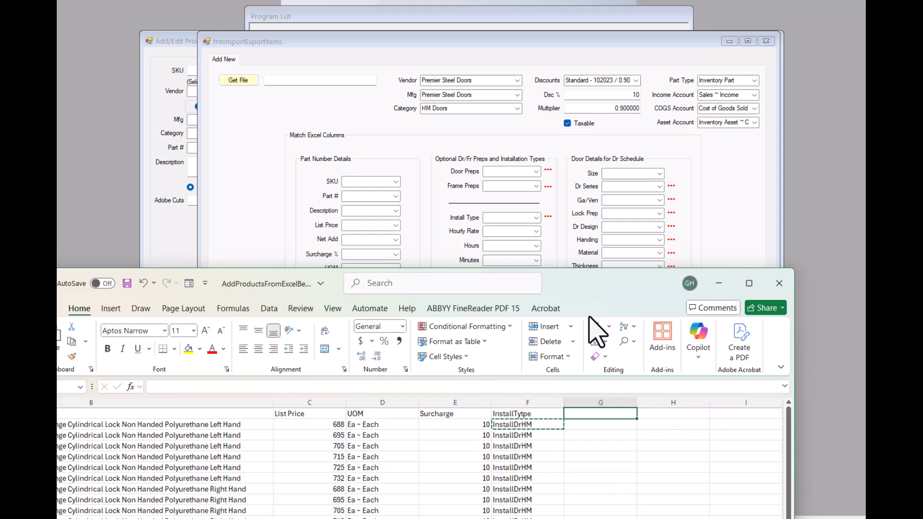
left_click_drag(591, 281, 571, 389)
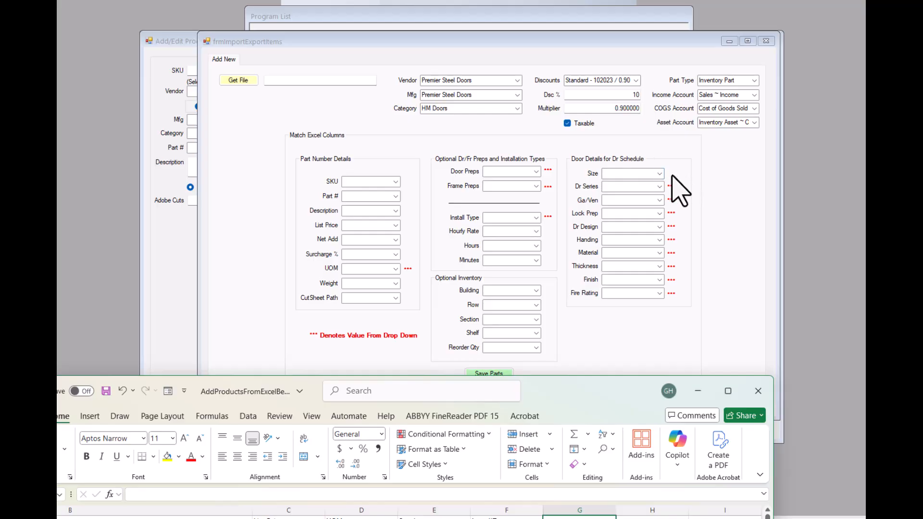
Step: Bring the parts list back over the import form, add a Size heading in G1, and enter 3'0" x 6'8" in G2
left_click_drag(569, 385, 562, 65)
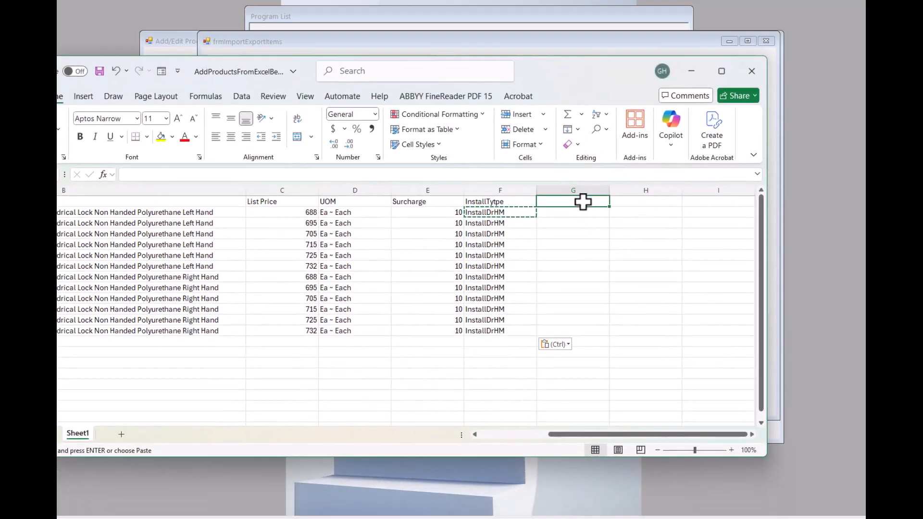
type("Size")
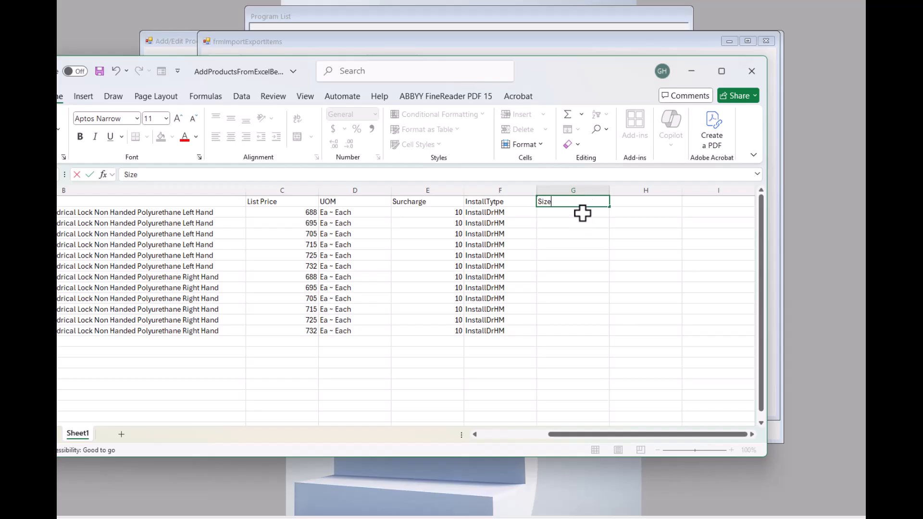
left_click(582, 213)
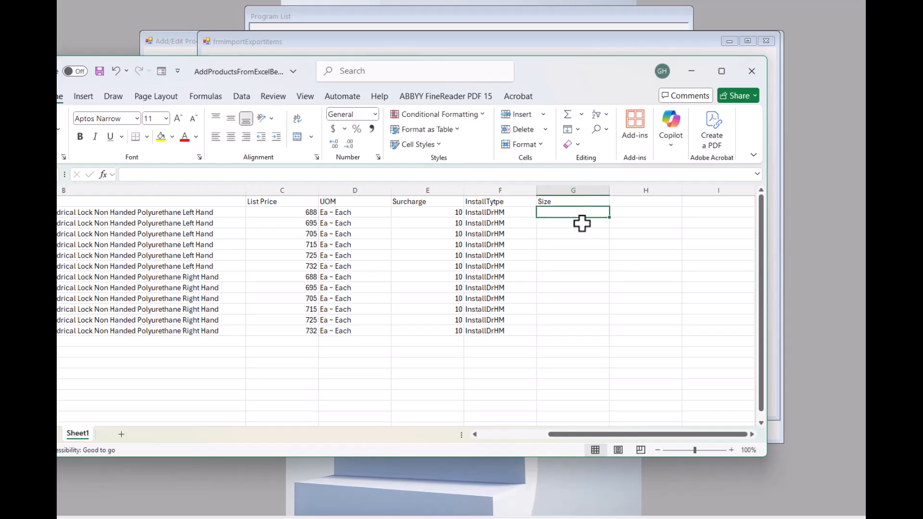
type("3'0\" x 6'8")
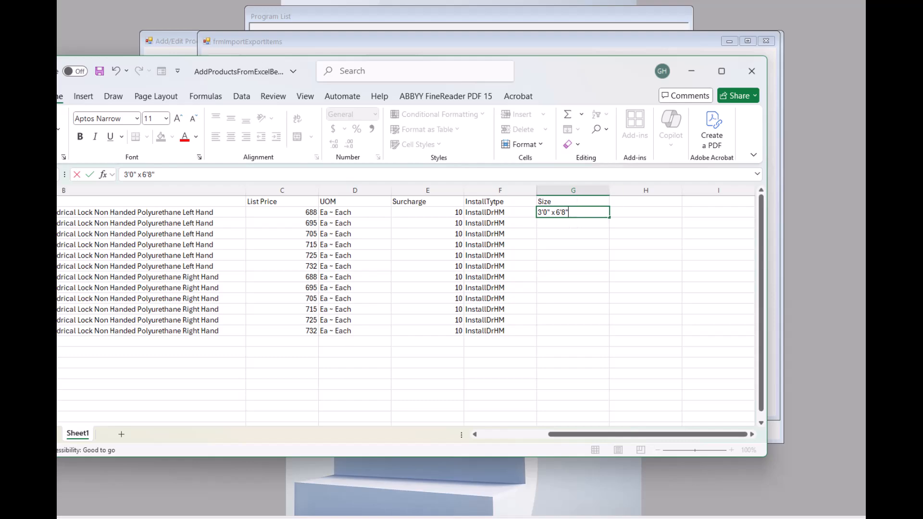
Step: Switch to the Circle K Dr Schedule PDF and check how nominal door sizes are written
key("alt+Tab")
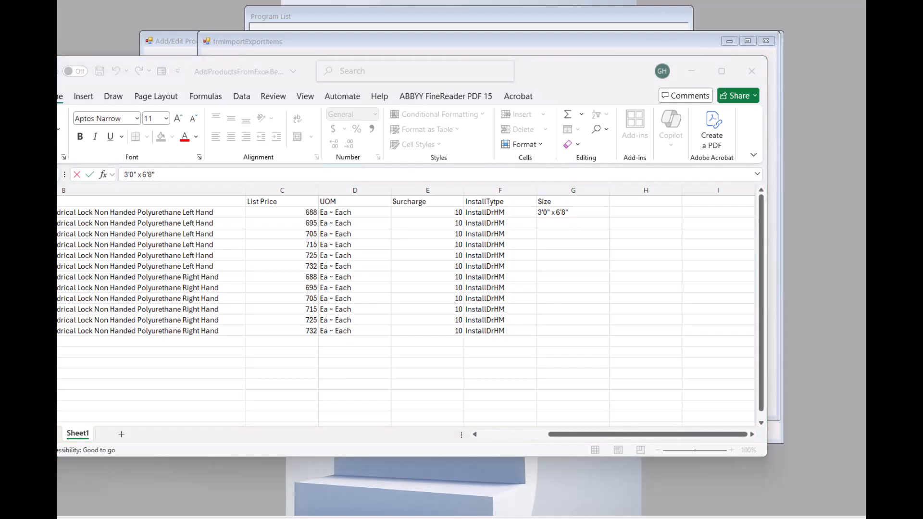
left_click_drag(866, 67, 549, 17)
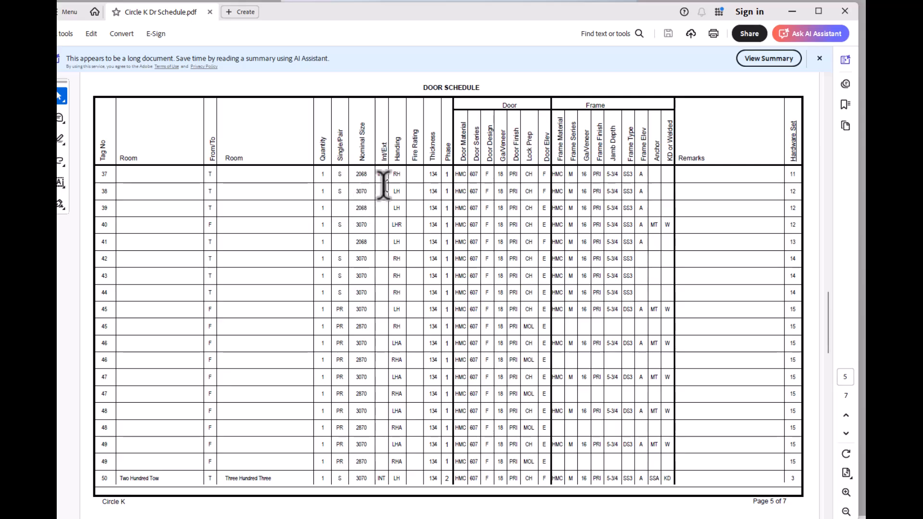
left_click_drag(481, 13, 922, 25)
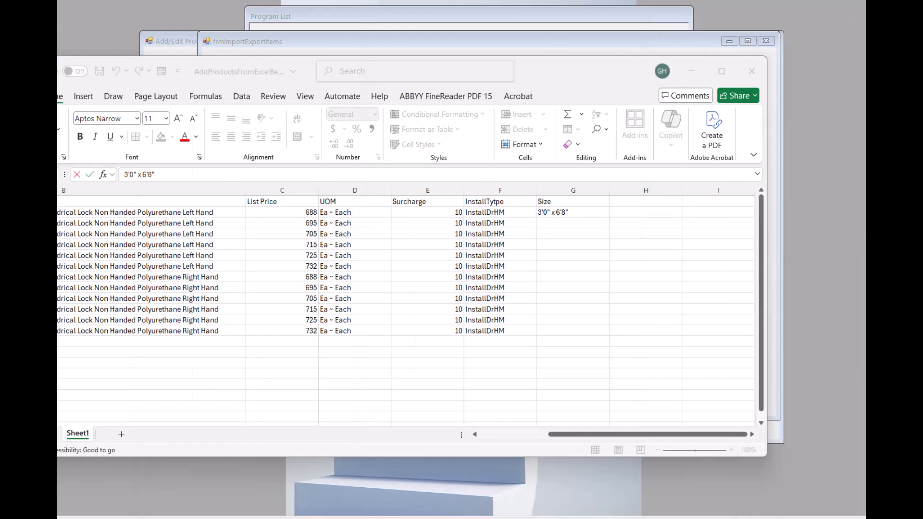
Step: Replace the size in G2 of the parts list with 2068
left_click(577, 213)
right_click(570, 213)
left_click(532, 271)
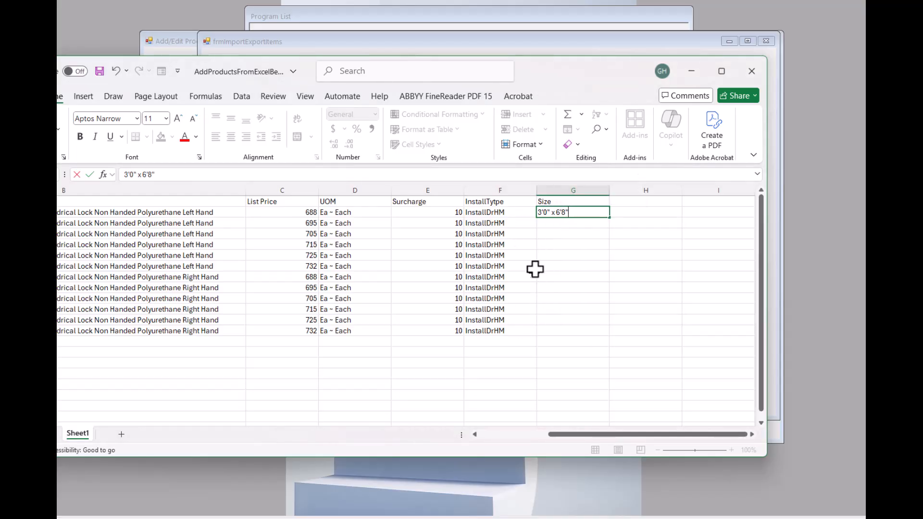
left_click_drag(580, 216, 508, 216)
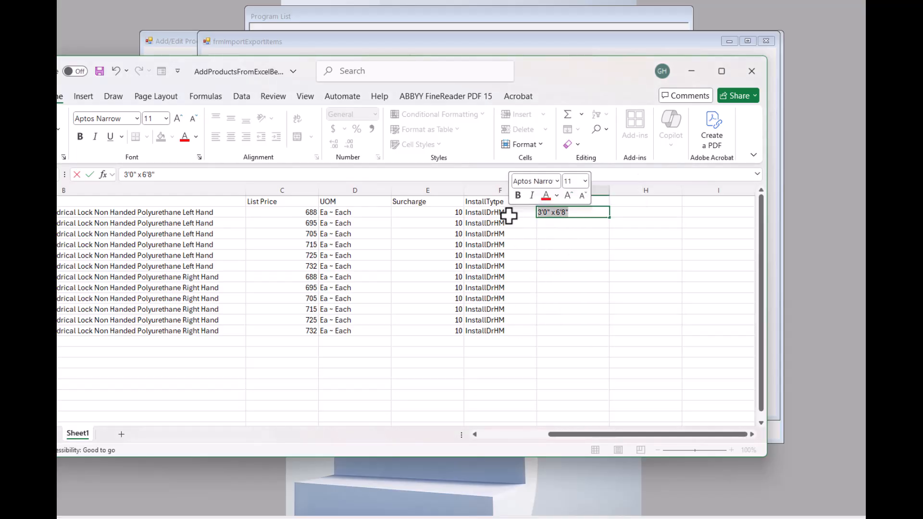
type("206")
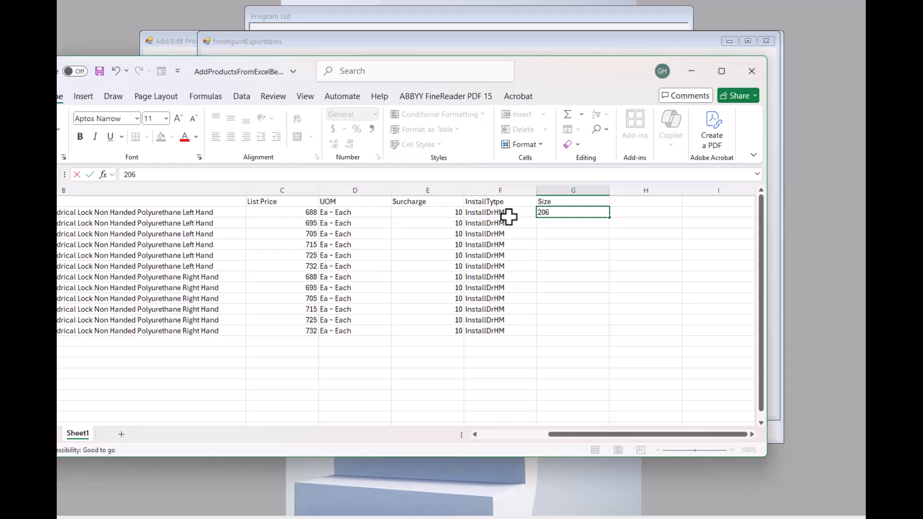
type("8")
left_click(561, 226)
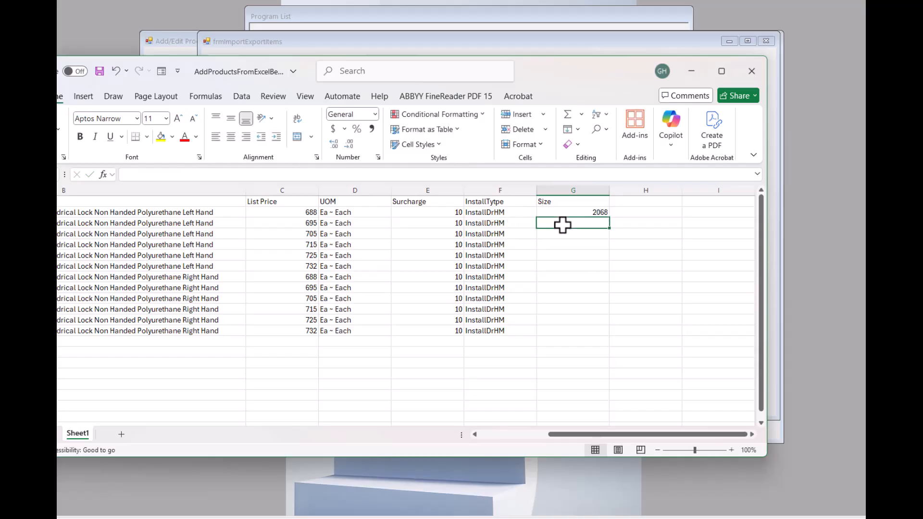
Step: Enter the remaining left-hand door sizes 2668, 2868, 3068, 3668 and 4068 in G3:G7
left_click_drag(558, 435, 587, 453)
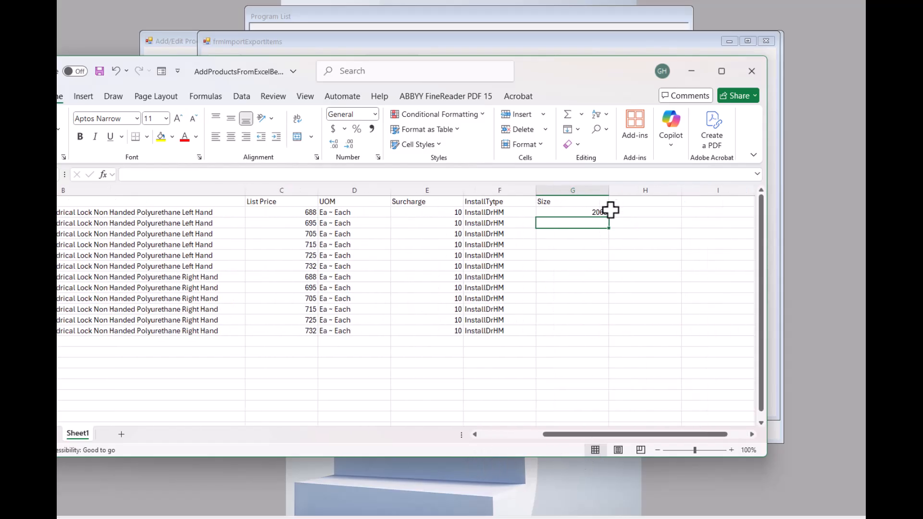
type("2668")
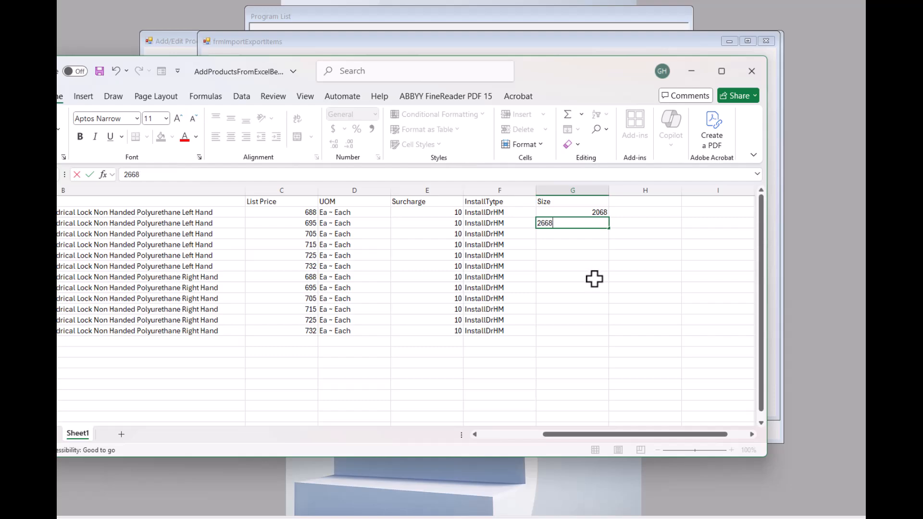
key("Return")
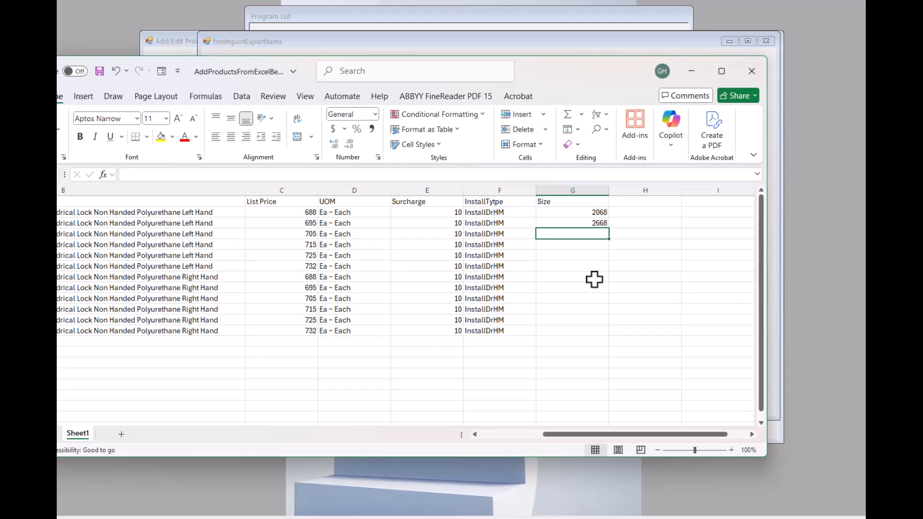
type("2868")
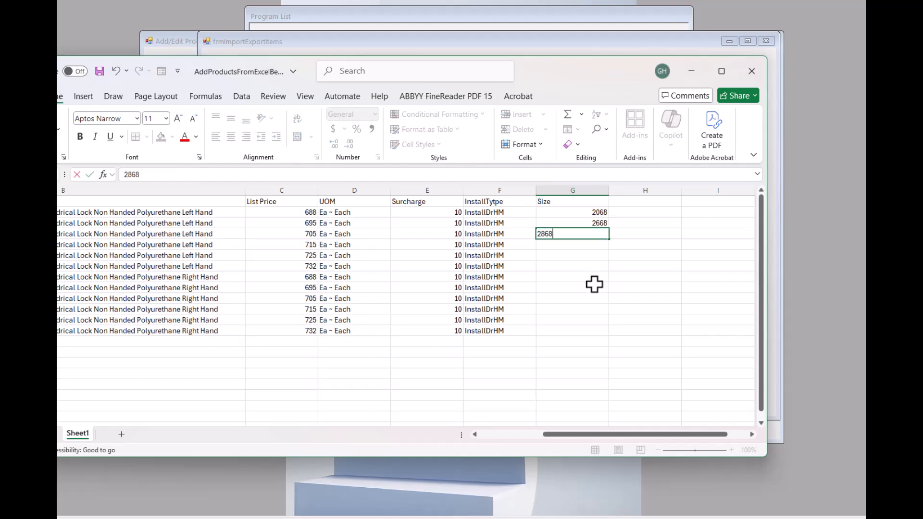
key("Return")
type("3068")
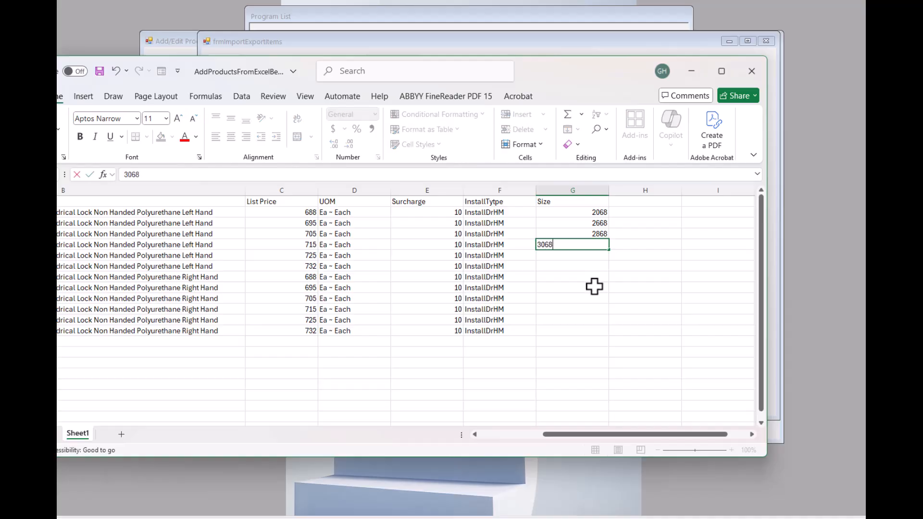
key("Return")
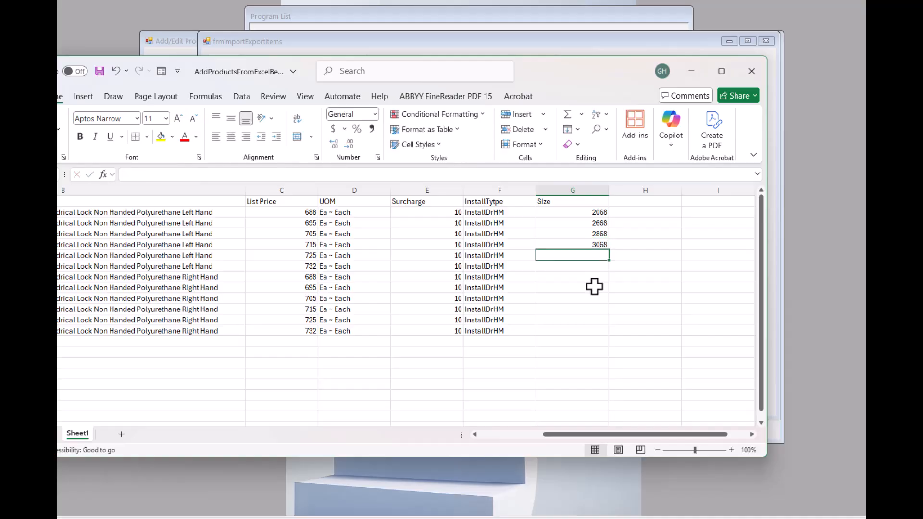
type("3668")
key("Return")
type("4068")
key("Return")
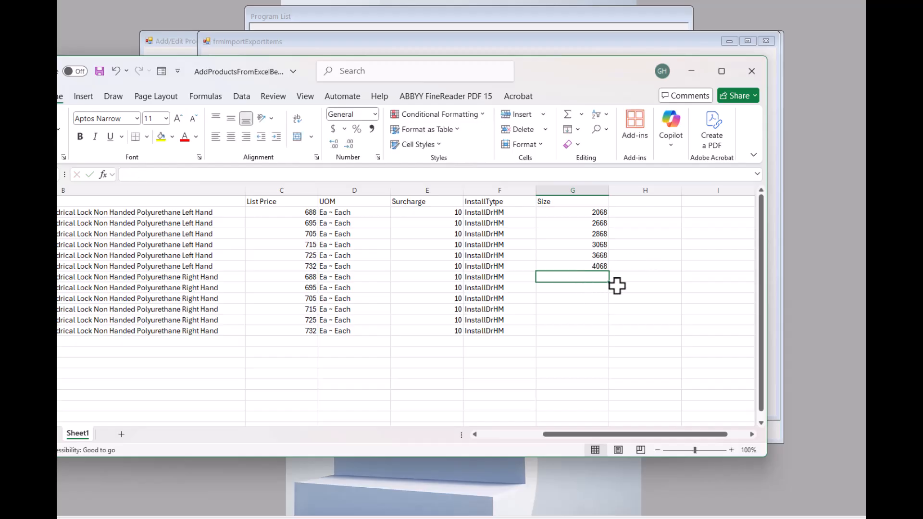
Step: Copy the left-hand door sizes in G2:G7 to the right-hand rows G8:G13
left_click_drag(574, 212, 578, 263)
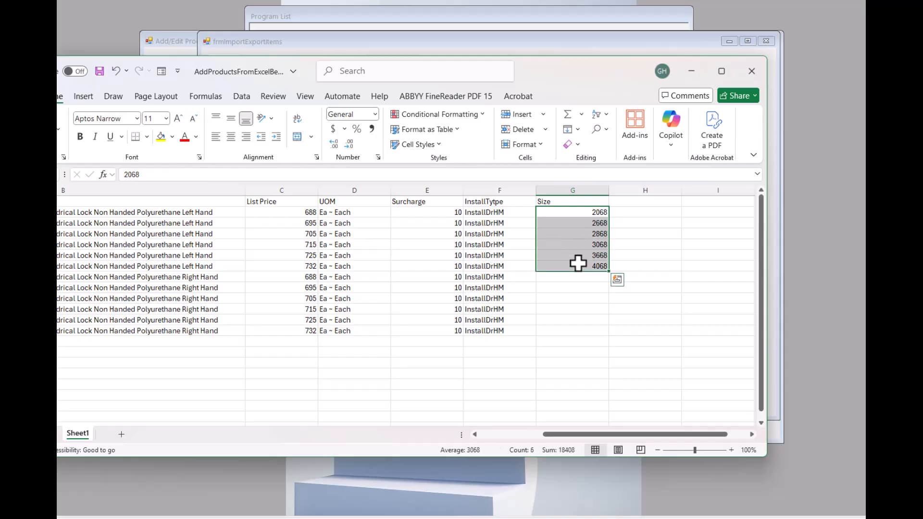
key("ctrl+c")
left_click(571, 283)
left_click_drag(570, 284, 577, 326)
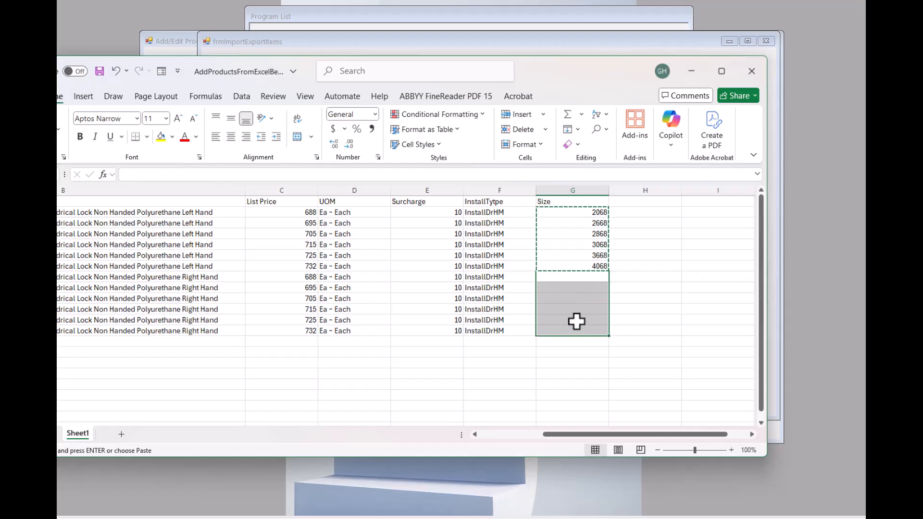
key("ctrl+v")
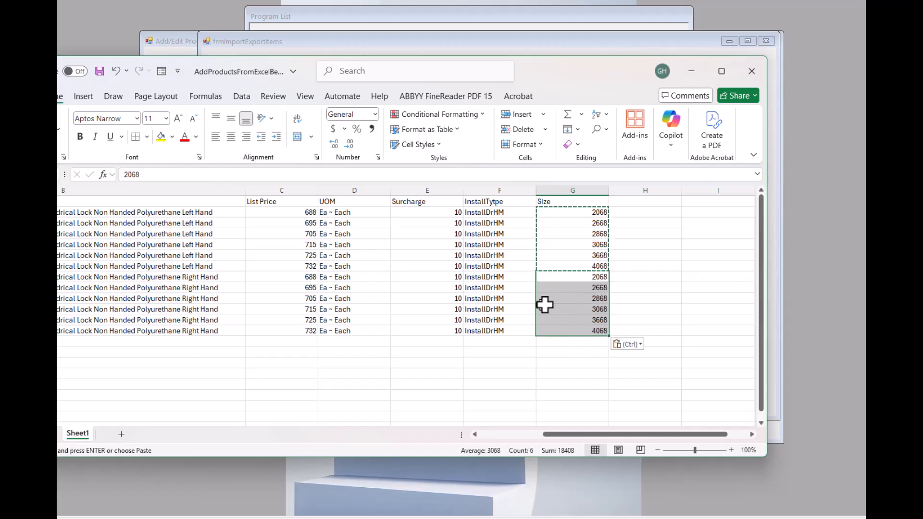
Step: Move the parts list aside and set the Add/Edit Products form to vendor Premier Steel Doors and category HM Doors
left_click_drag(556, 434, 681, 434)
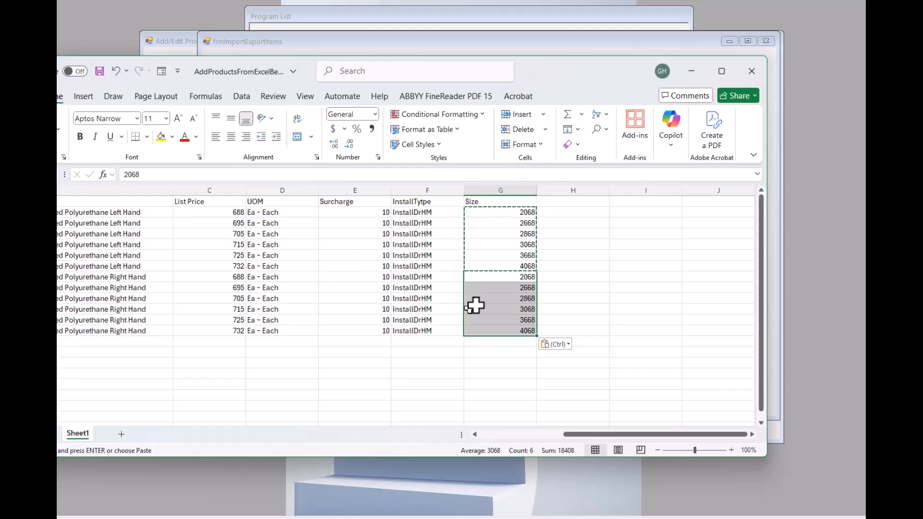
left_click_drag(561, 63, 865, 161)
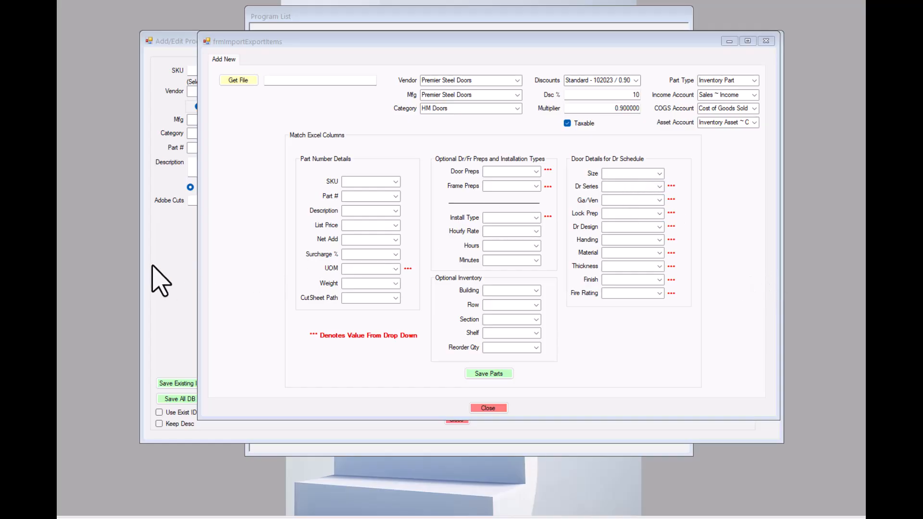
left_click(175, 289)
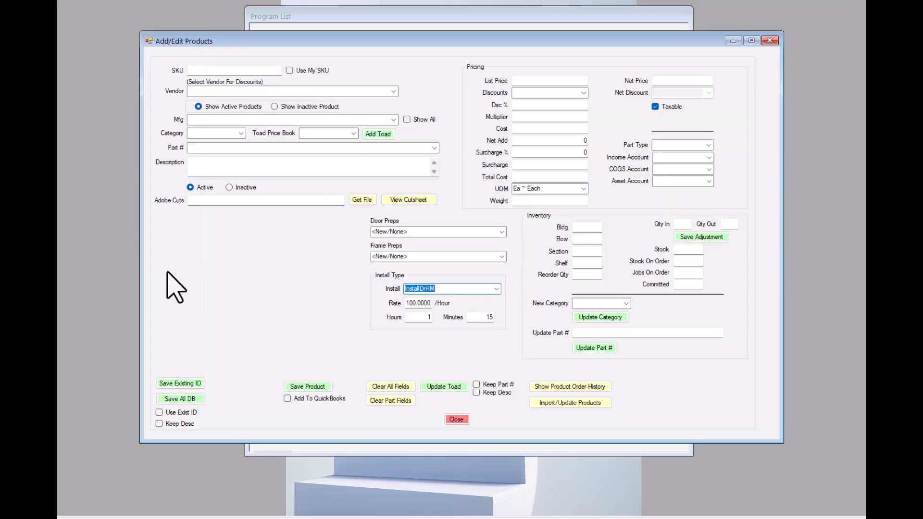
left_click(241, 91)
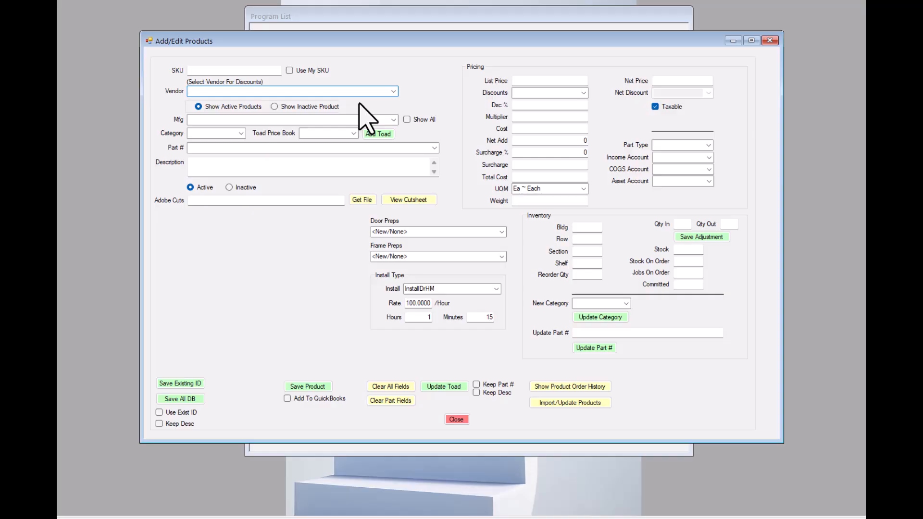
type("premier Steel Doors")
key("Return")
key("Tab")
type("hm")
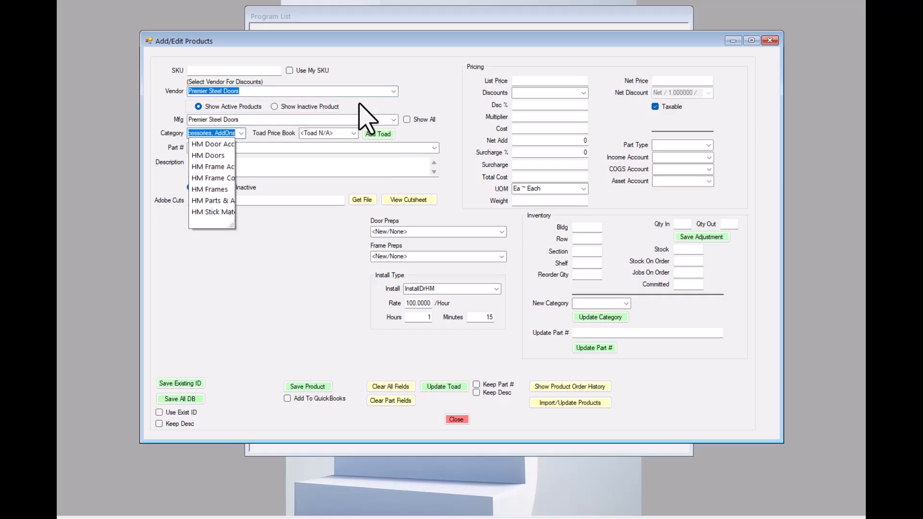
key("Down")
key("Down")
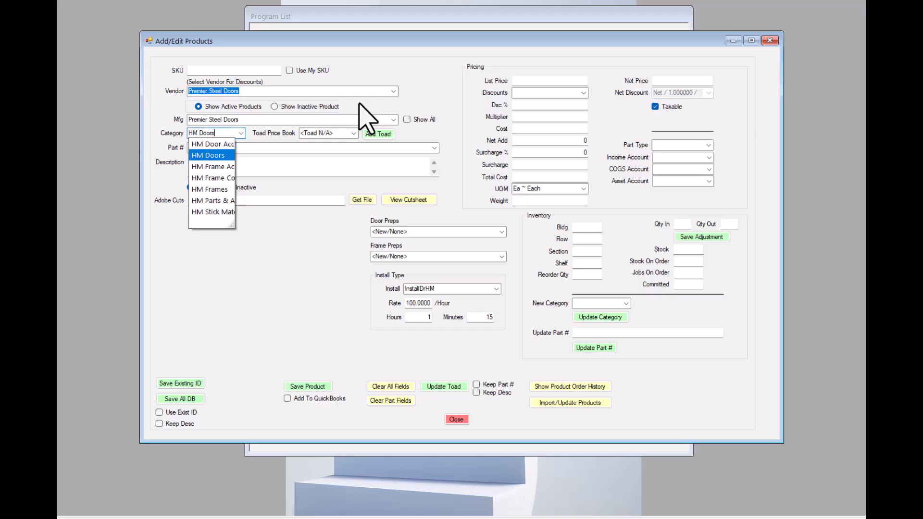
key("Return")
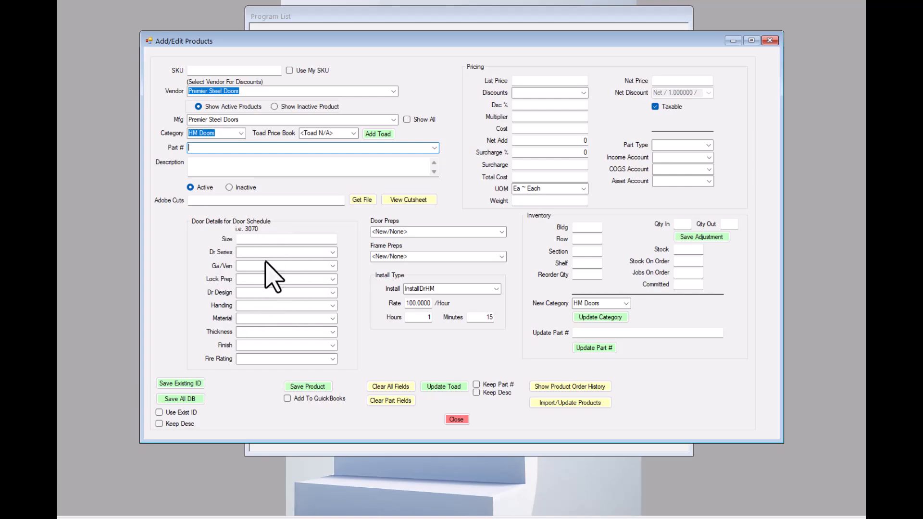
Step: Review the available Dr Series, Ga/Ven and Lock Prep options in the door details for the door schedule
left_click(333, 252)
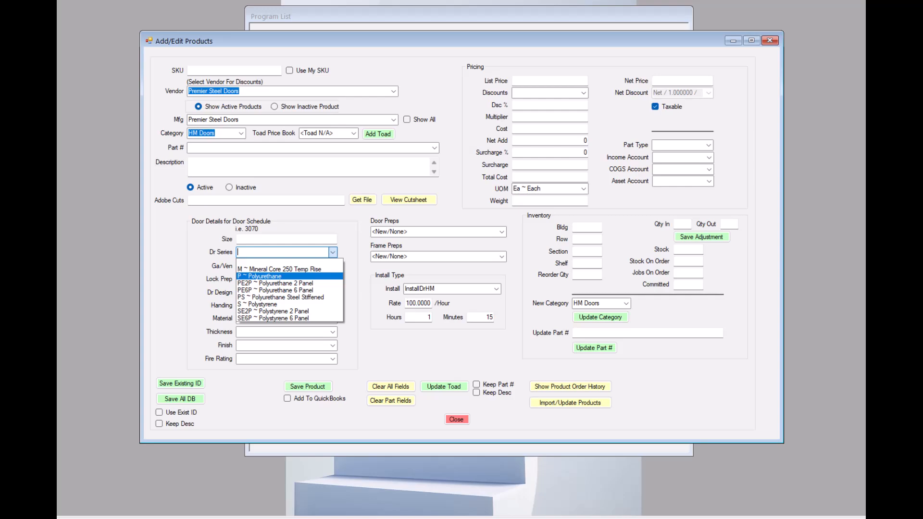
left_click(332, 252)
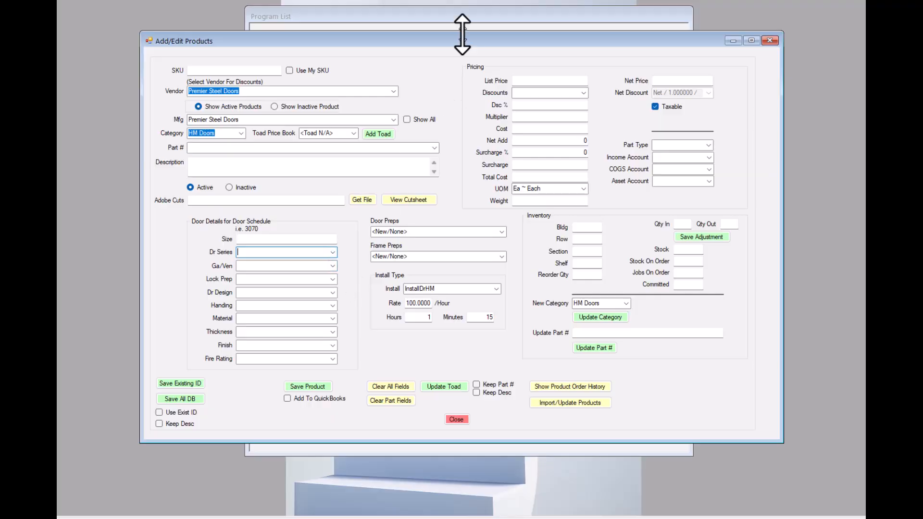
left_click_drag(461, 41, 444, 294)
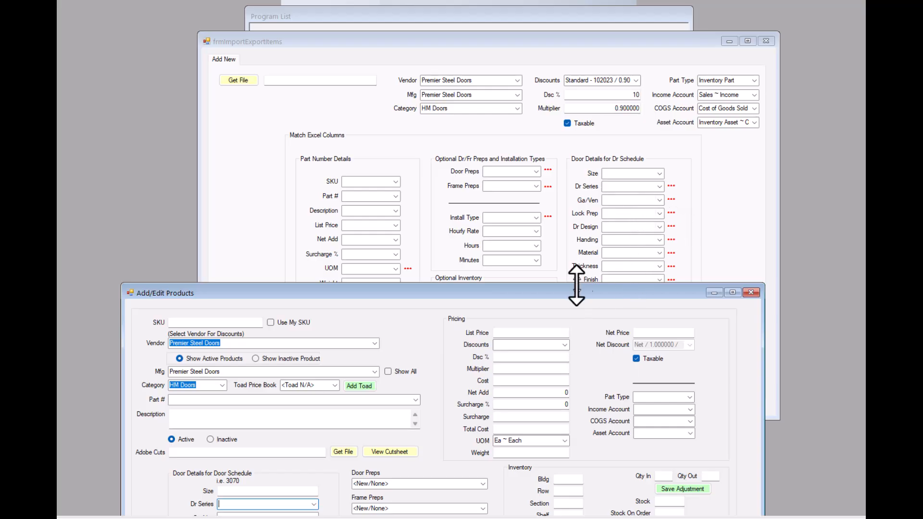
left_click_drag(571, 293, 565, 56)
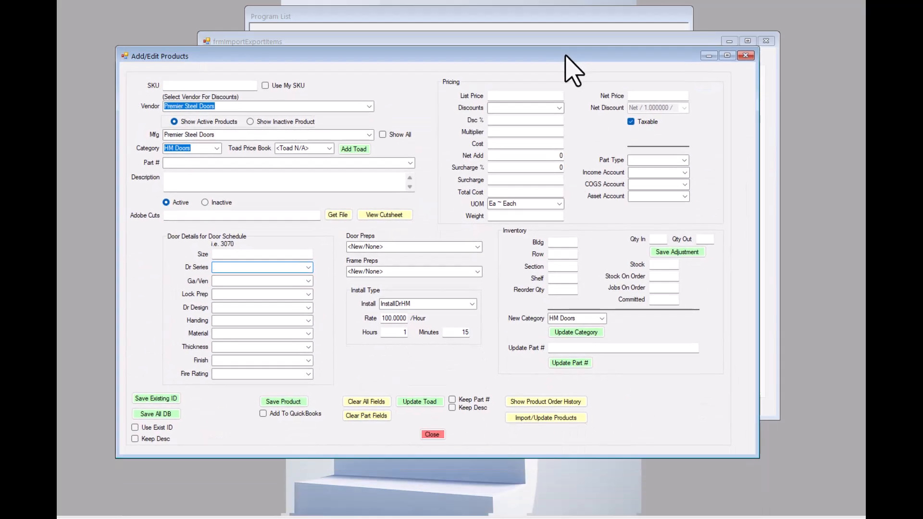
left_click(308, 281)
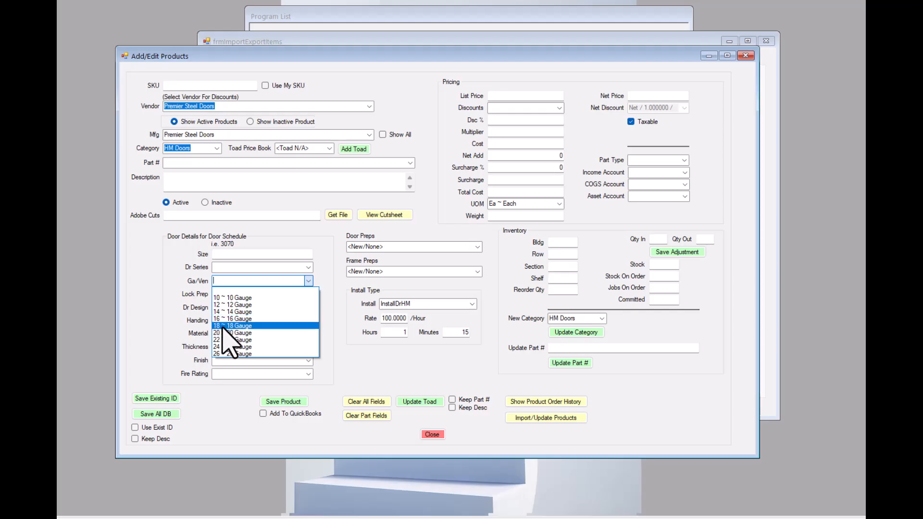
left_click(308, 291)
left_click(308, 294)
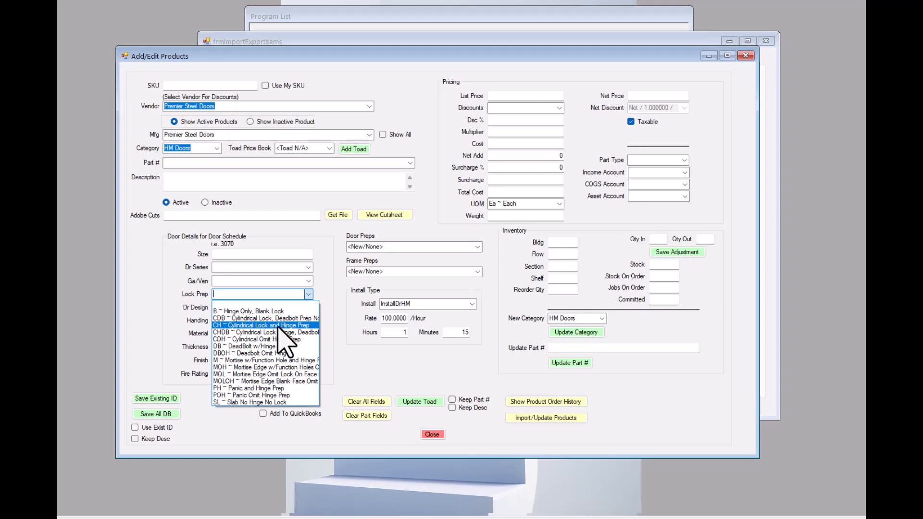
left_click(331, 318)
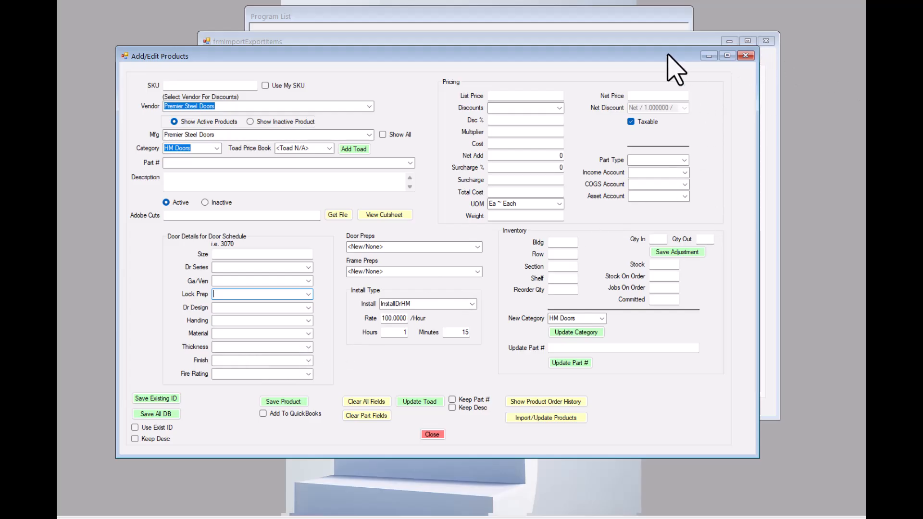
Step: Switch to the AddProductsFromExcelAllColumns workbook and review its columns from PartNumber through Finish
left_click(655, 39)
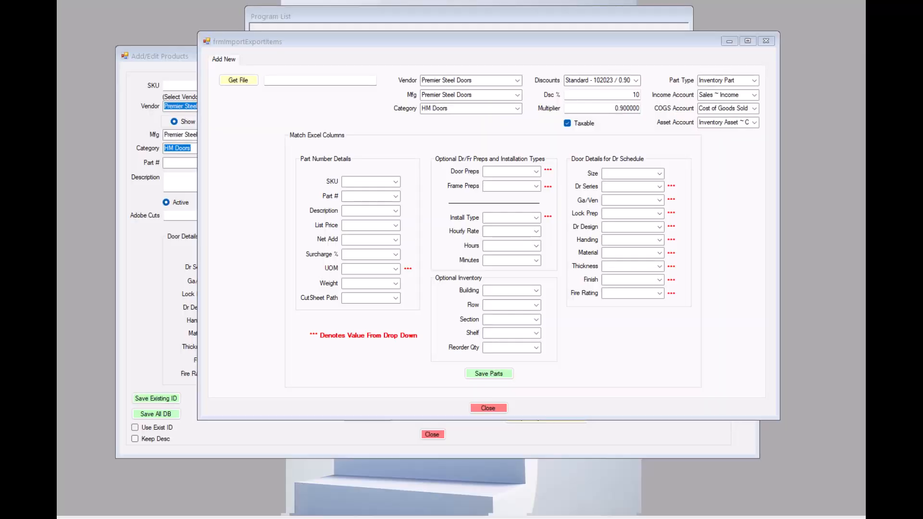
left_click_drag(922, 67, 694, 53)
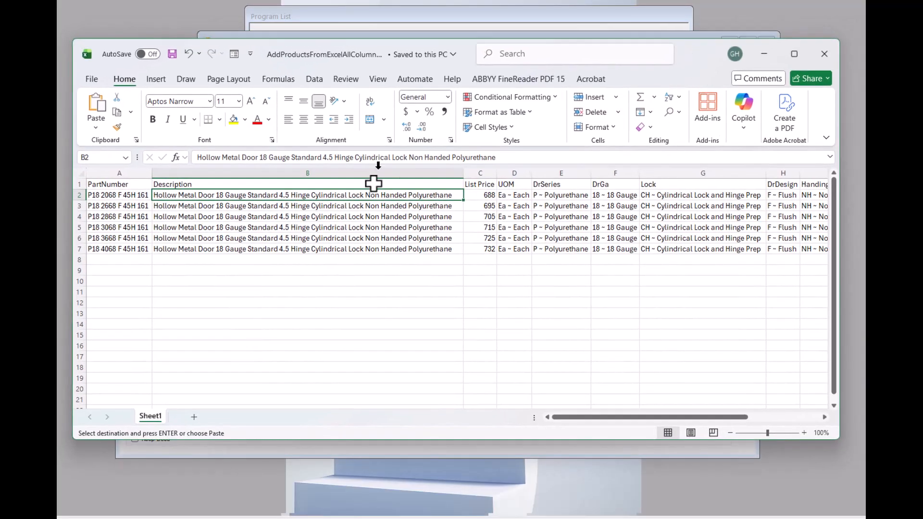
left_click_drag(602, 417, 743, 429)
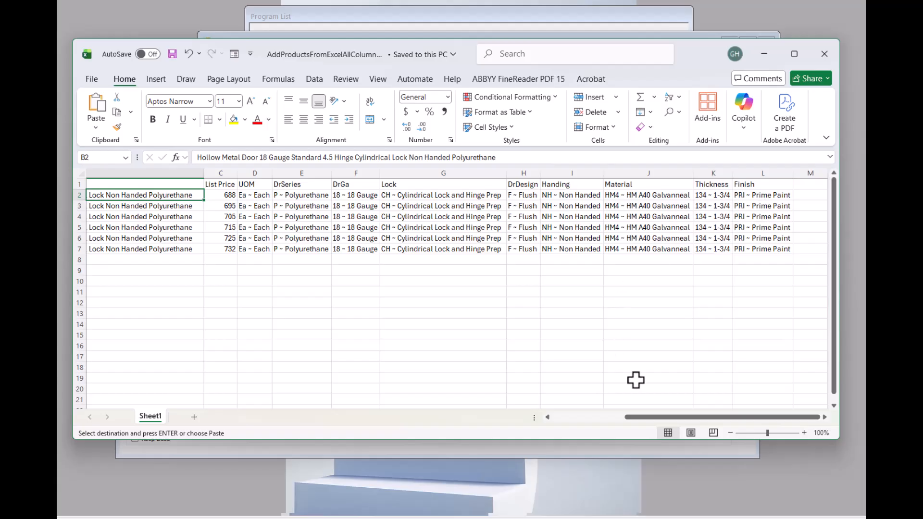
left_click_drag(668, 418, 571, 420)
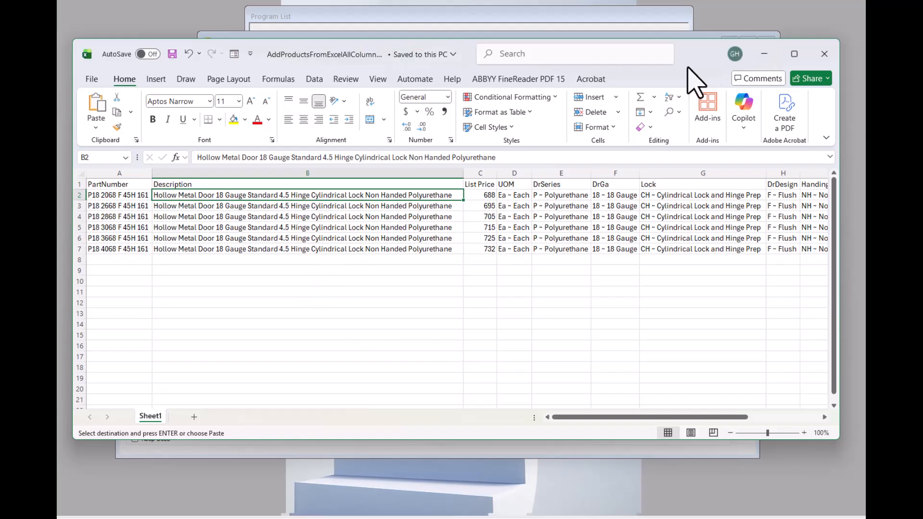
left_click_drag(687, 54, 866, 72)
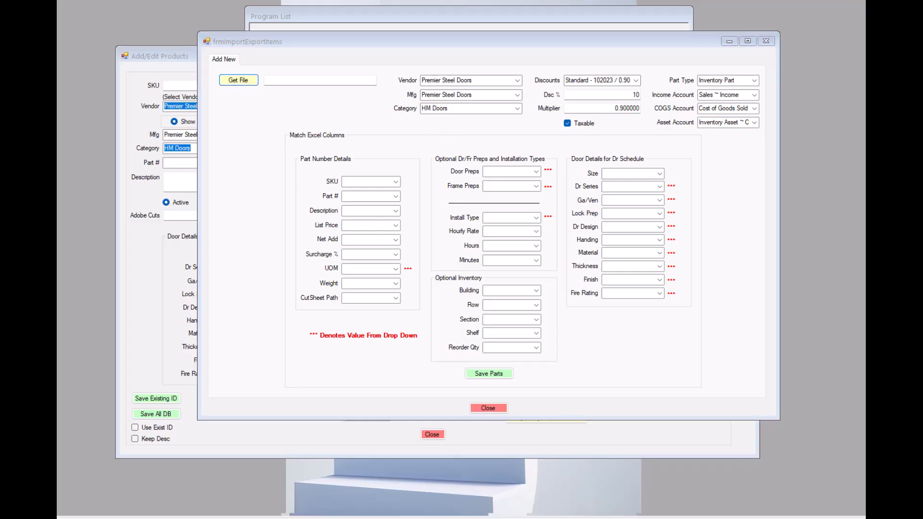
Step: Try to load AddProductsFromExcelAllColumns.xlsx from the Portal Pro folder as the product import file
left_click_drag(865, 141, 474, 94)
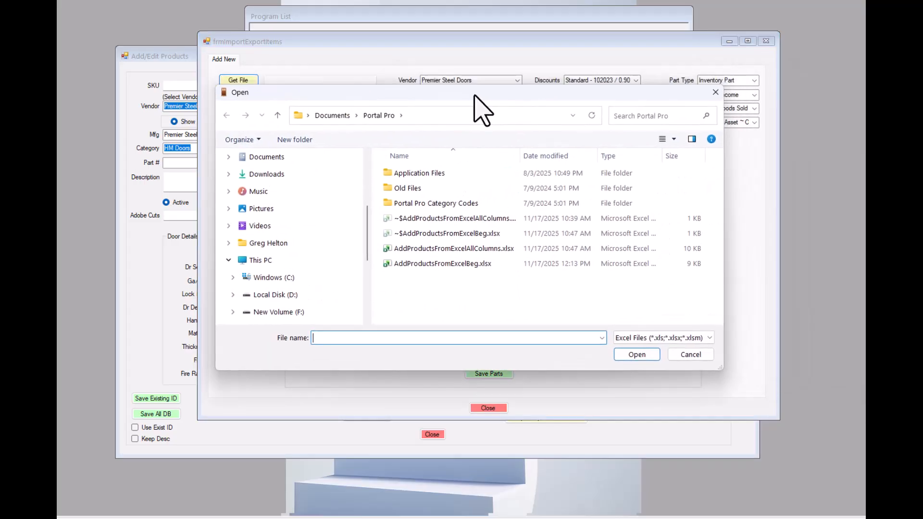
left_click(429, 250)
left_click(625, 355)
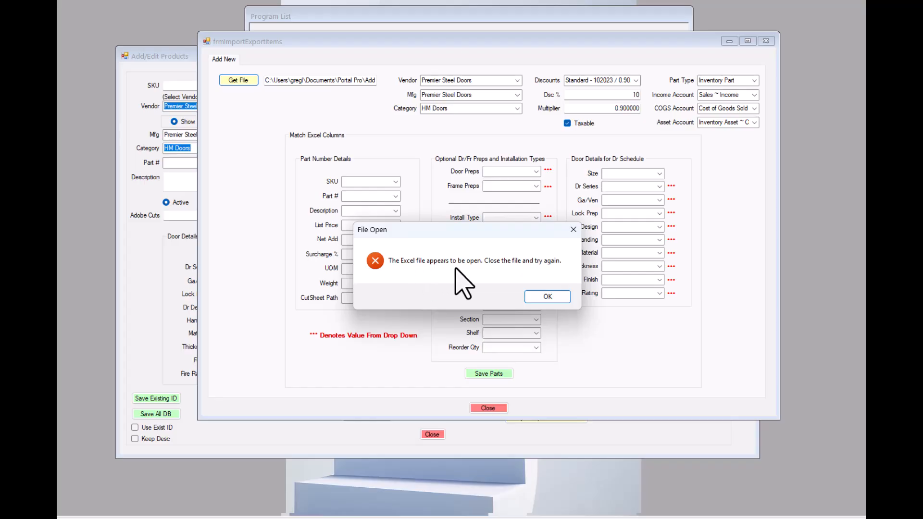
left_click(545, 297)
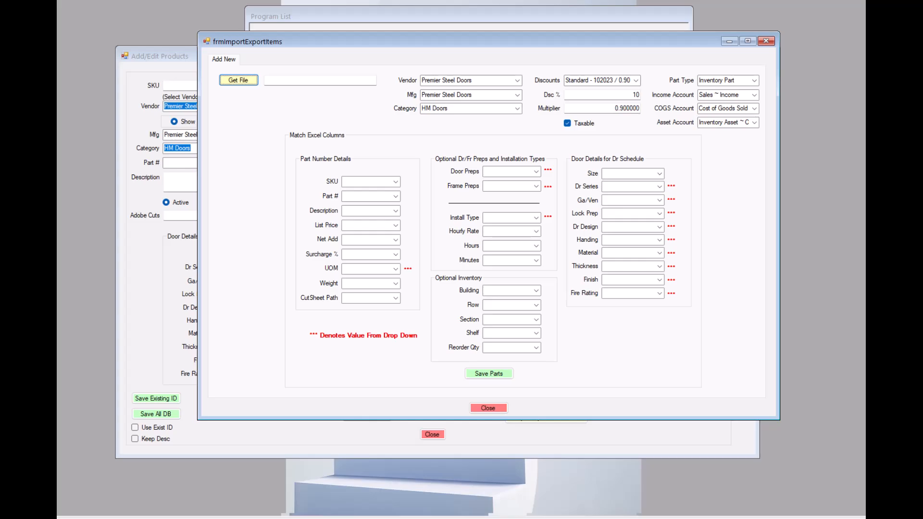
Step: Close the AddProductsFromExcelAllColumns workbook in Excel and load AddProductsFromExcelAllColumns.xlsx as the product import file
left_click_drag(865, 47, 695, 53)
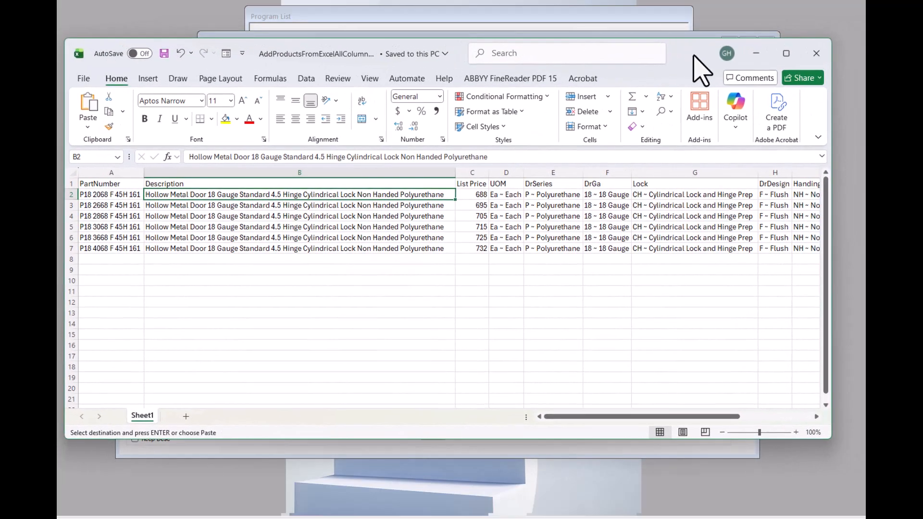
left_click(817, 55)
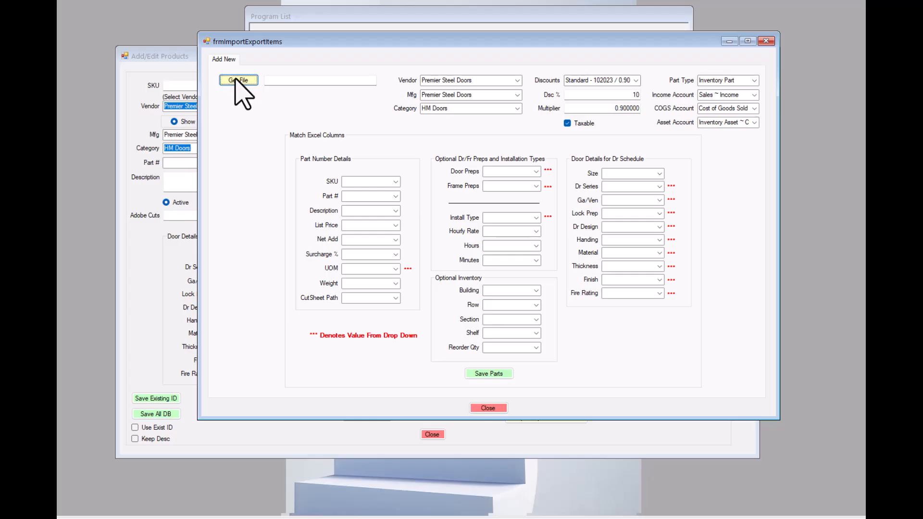
left_click(238, 80)
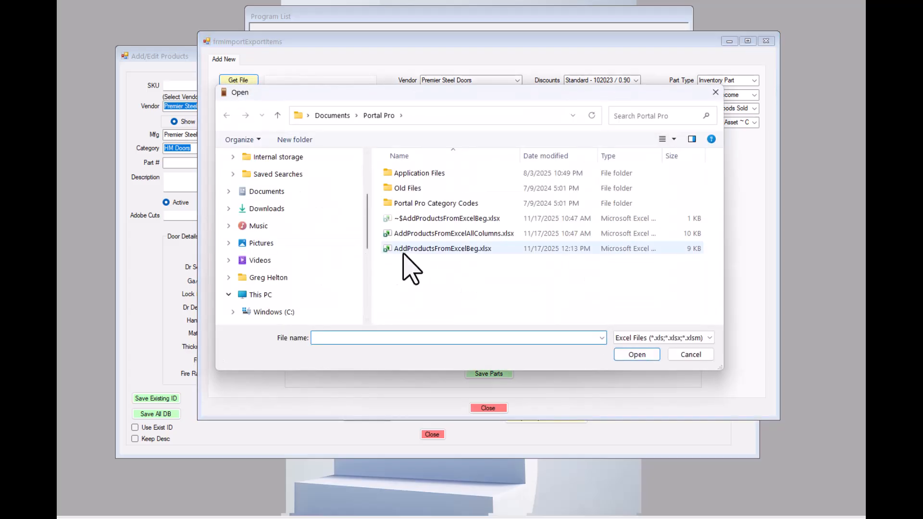
double_click(426, 234)
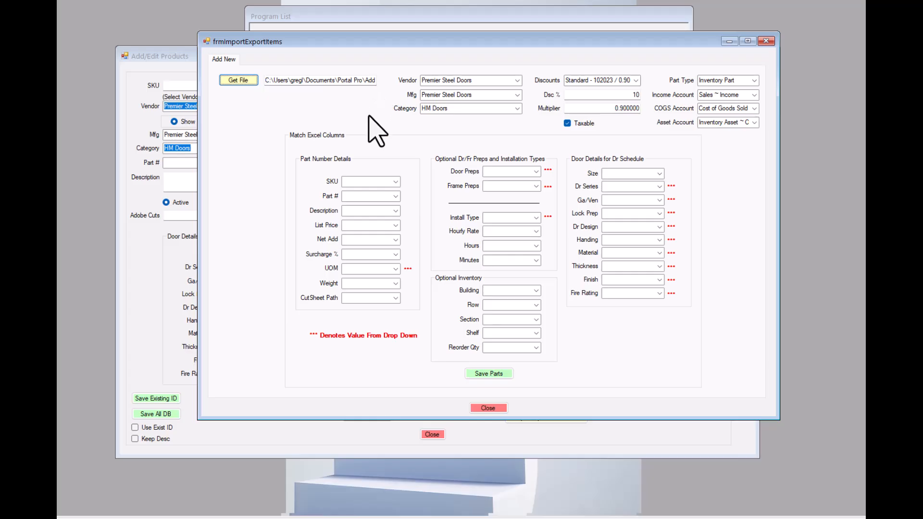
Step: Match the Part #, Description and List Price fields to the Excel columns PartNumber, Description and List Price
left_click(396, 196)
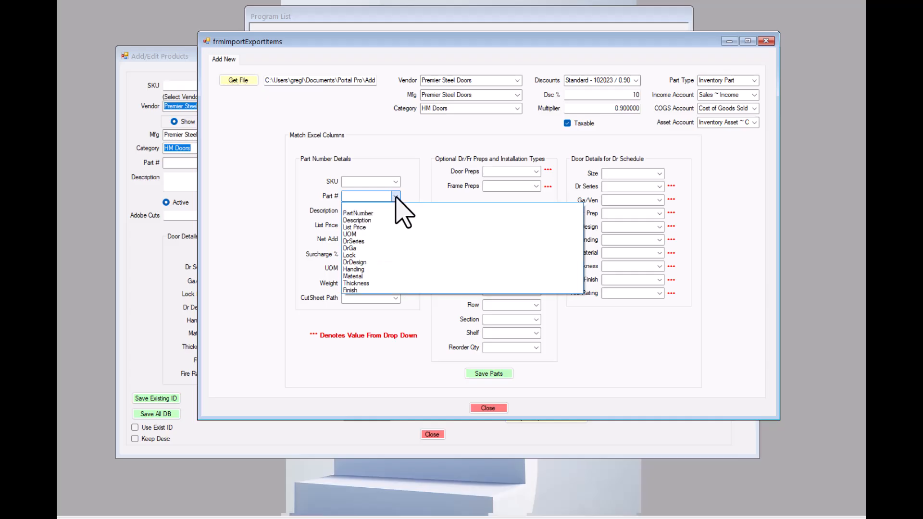
left_click(358, 213)
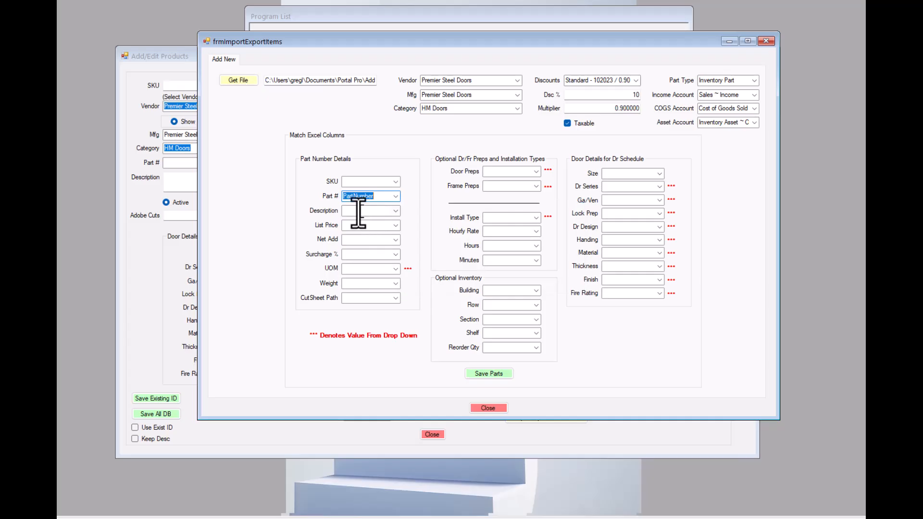
left_click(397, 212)
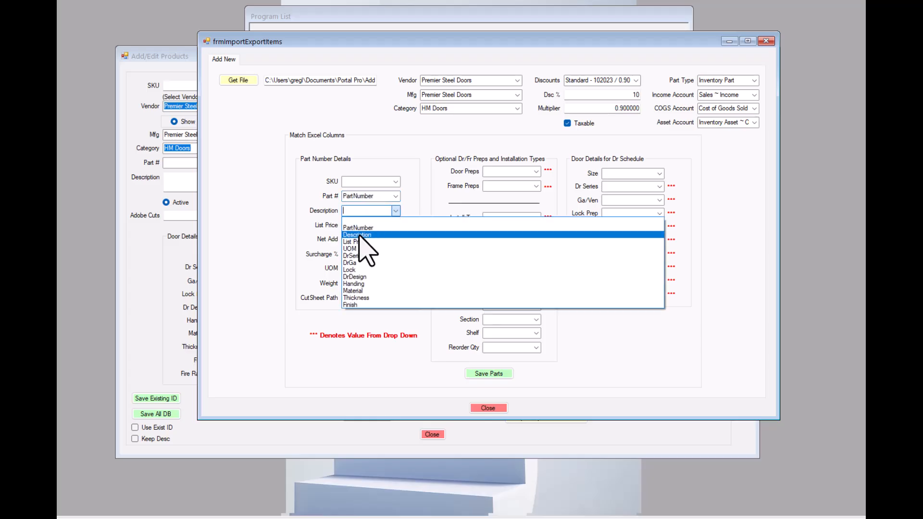
left_click(360, 235)
left_click(396, 226)
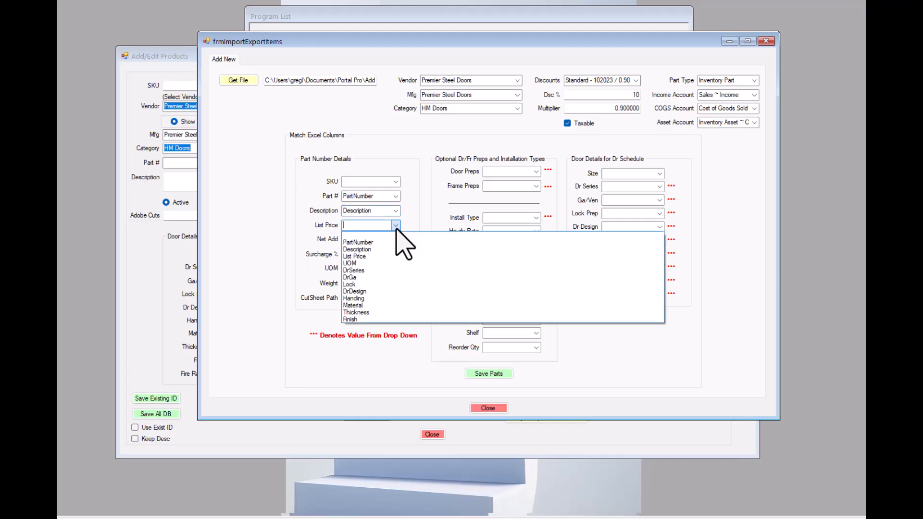
left_click(357, 257)
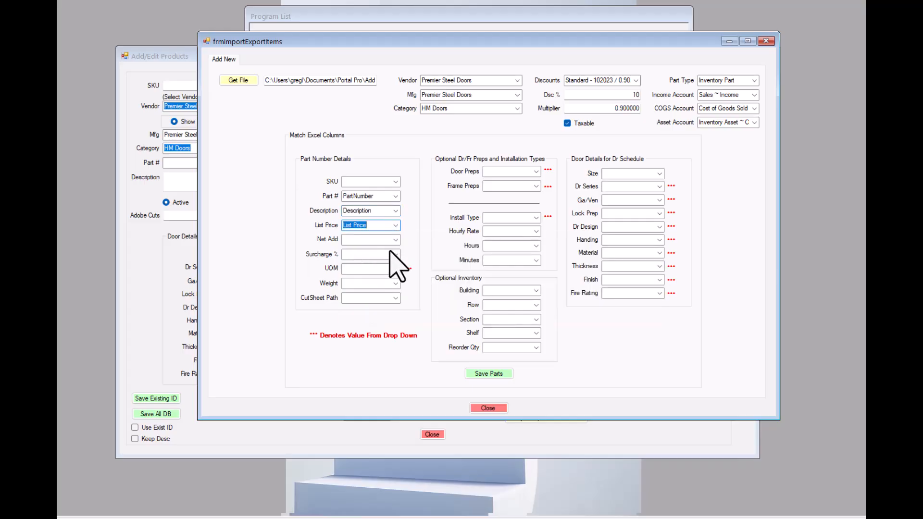
Step: Match the UOM field to the Excel column UOM, leaving Net Add, Surcharge % and Weight unmatched
left_click(396, 239)
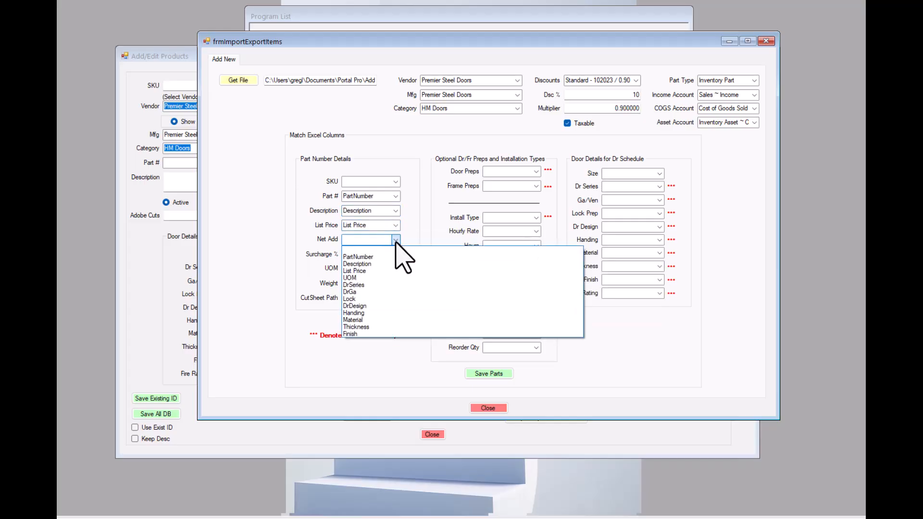
left_click(396, 240)
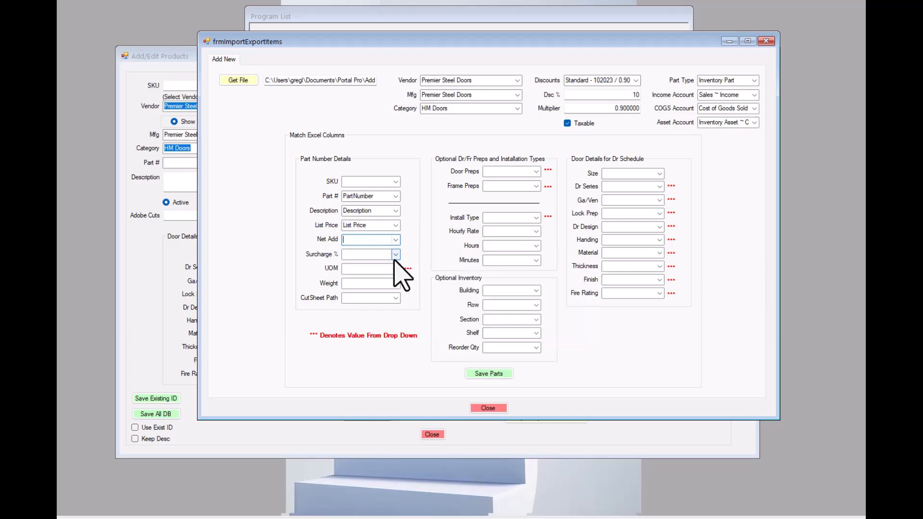
left_click(395, 255)
left_click(396, 255)
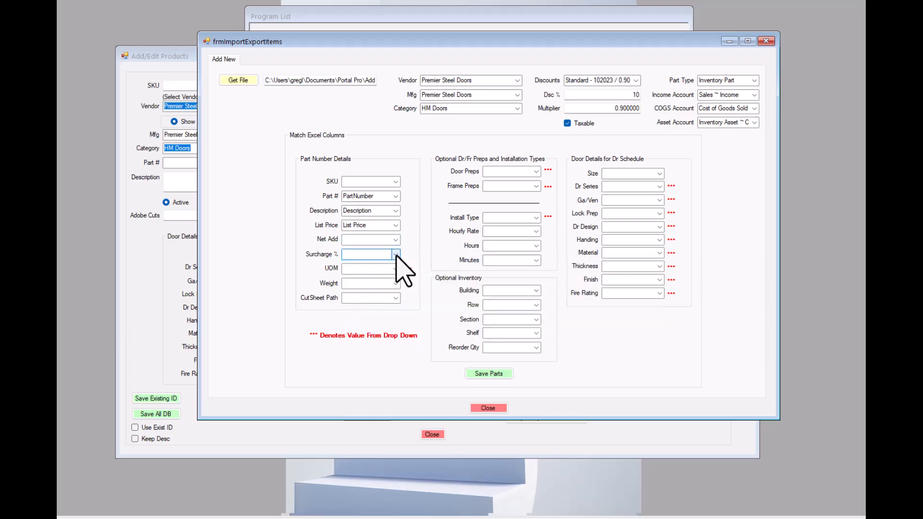
left_click(396, 268)
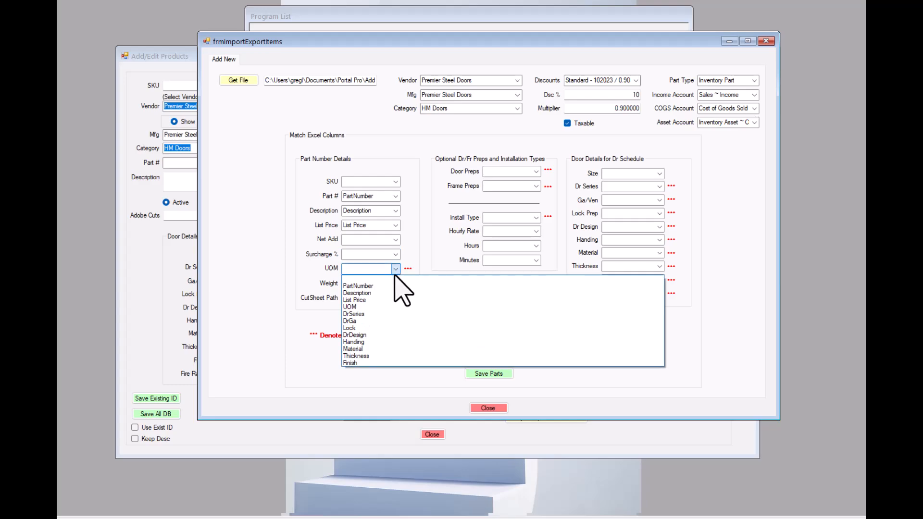
left_click(380, 303)
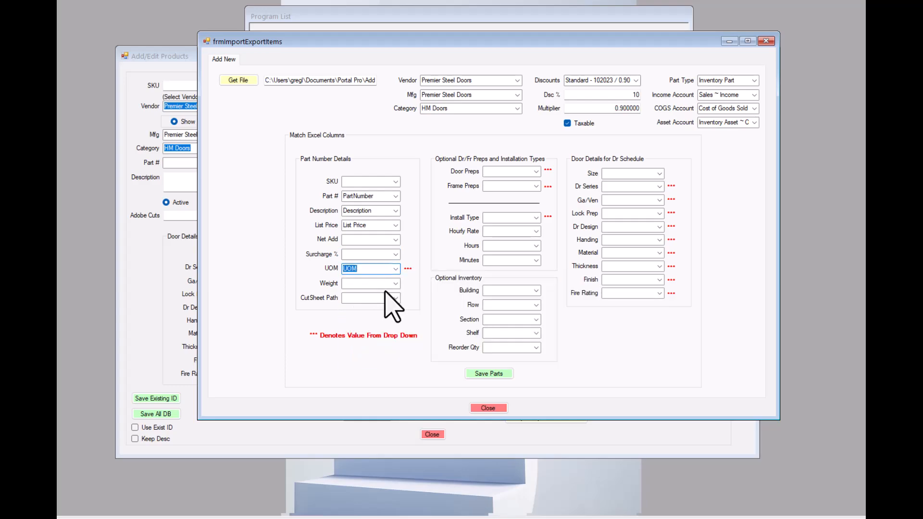
left_click(396, 284)
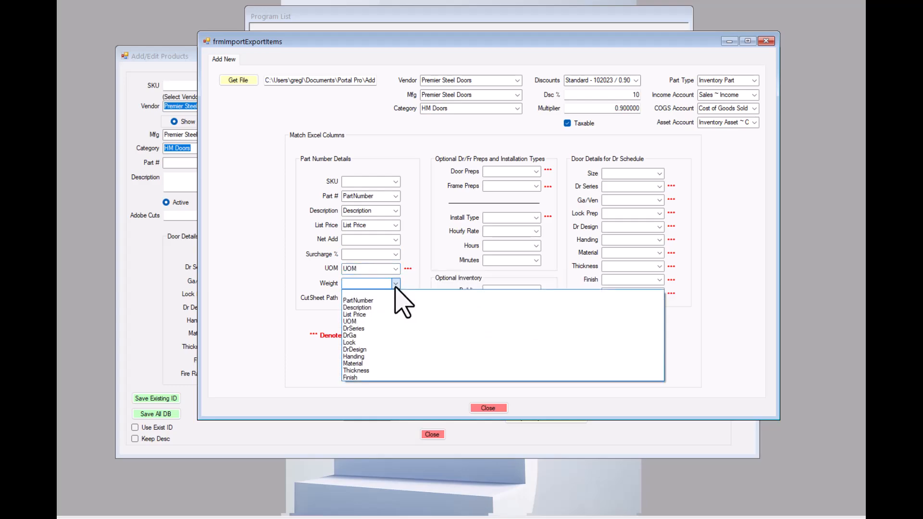
left_click(395, 286)
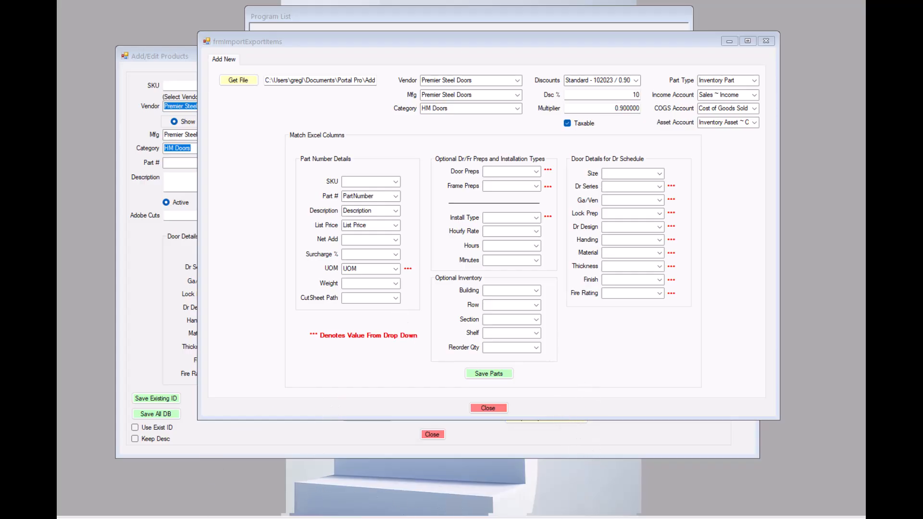
Step: Switch to the AddProductsFromExcelBeg workbook in Excel and enter the column header Cutsheets in cell H1
mouse_move(110, 518)
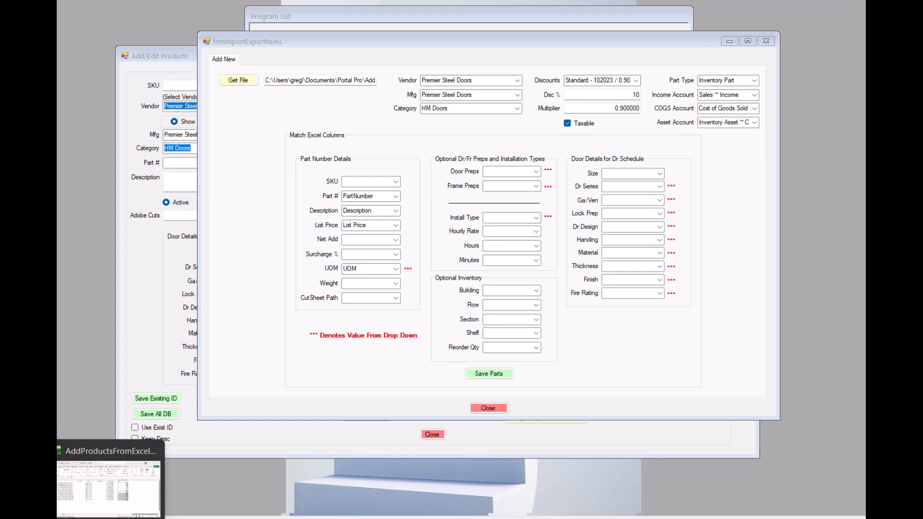
right_click(109, 518)
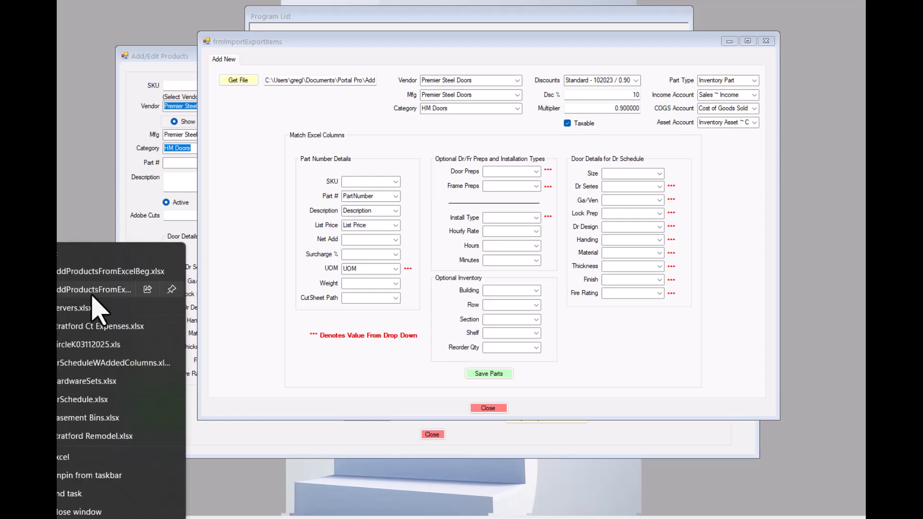
left_click(109, 518)
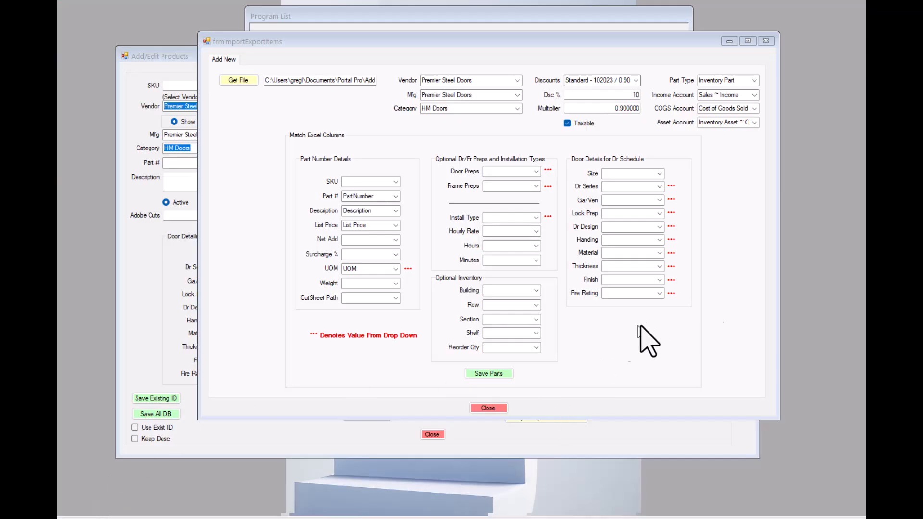
left_click_drag(865, 94, 708, 60)
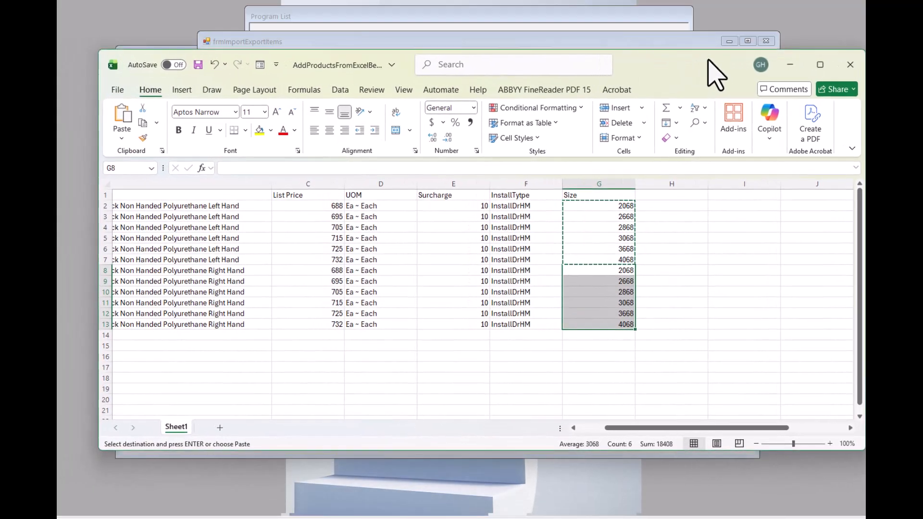
left_click(677, 197)
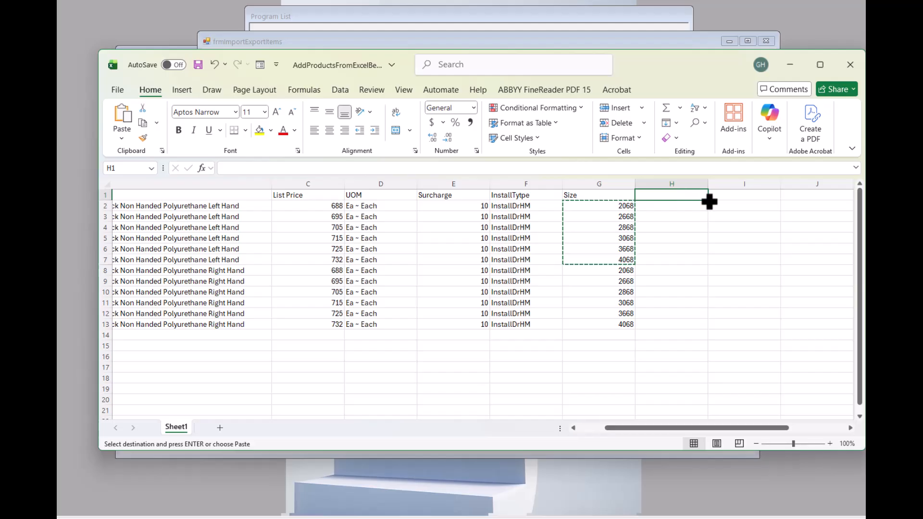
type("Cutsheets")
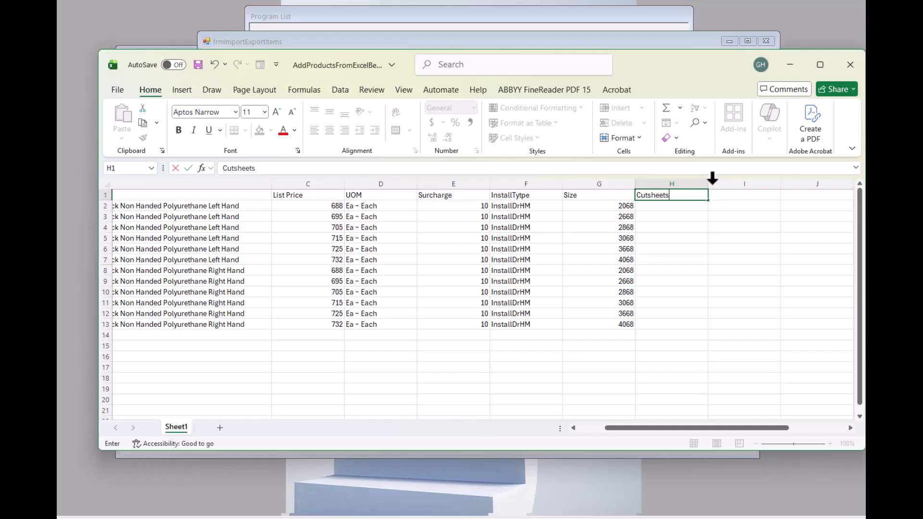
left_click(670, 208)
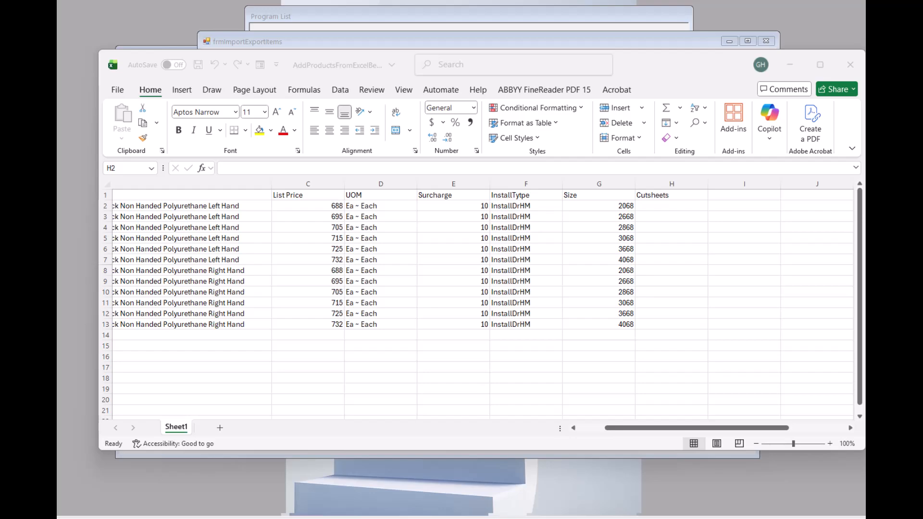
Step: Switch to File Explorer, open the Premier Steel Doors folder in Z:\Cutsheets and select Doors.pdf
left_click_drag(865, 56, 505, 65)
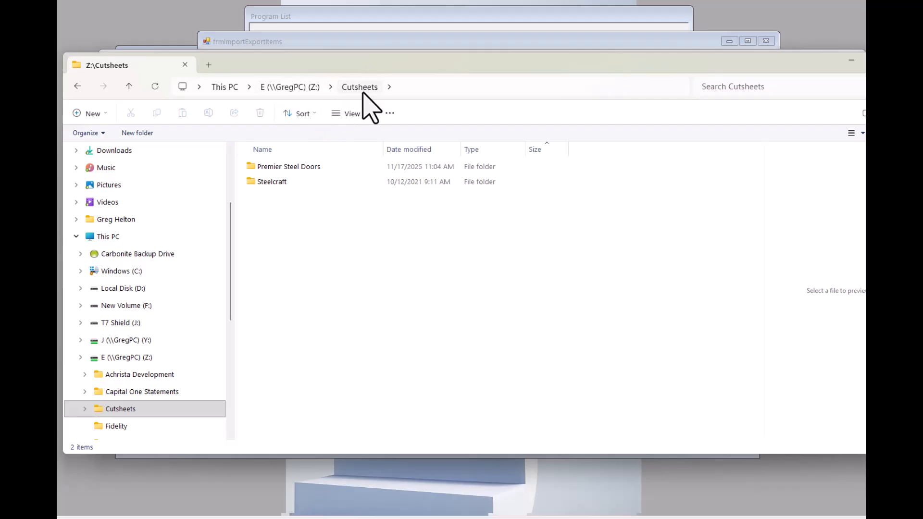
double_click(287, 169)
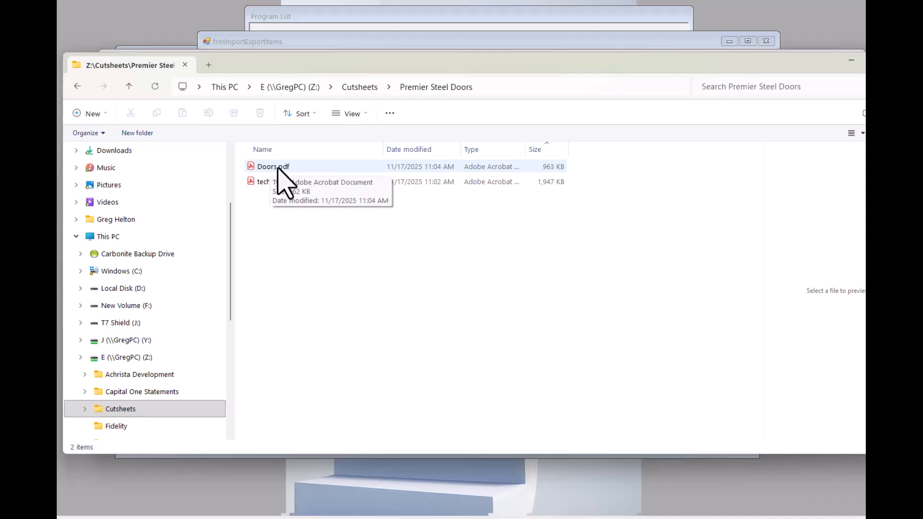
left_click(278, 167)
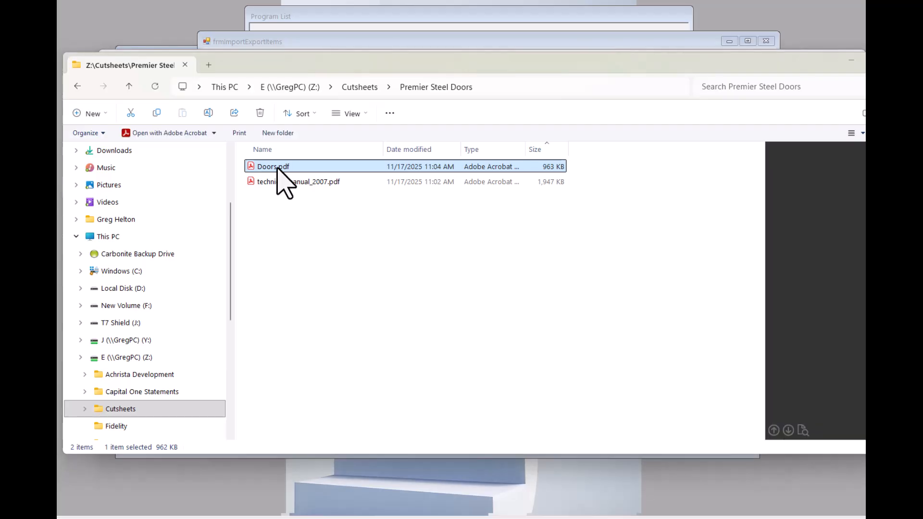
Step: Open Doors.pdf, examine its contents list and door core data sheets, and close the PDF viewer
double_click(290, 169)
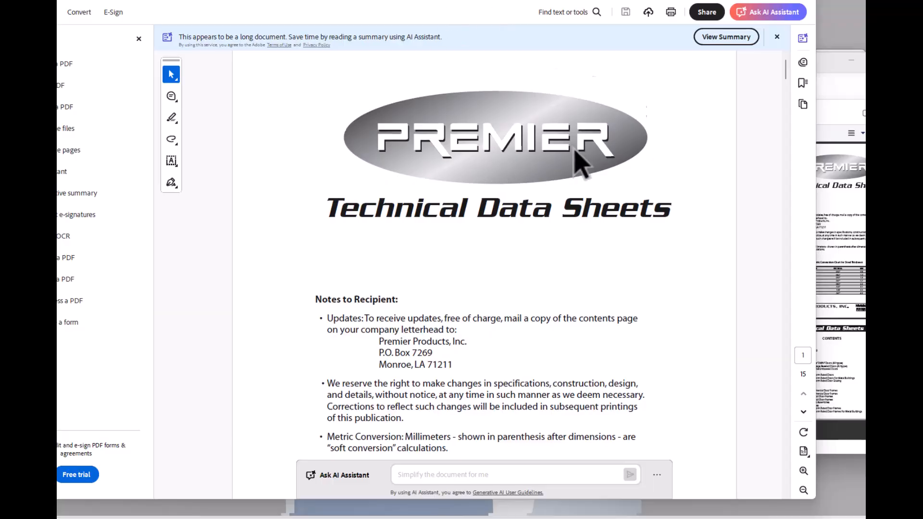
scroll(583, 161, "down", 4)
scroll(583, 161, "down", 15)
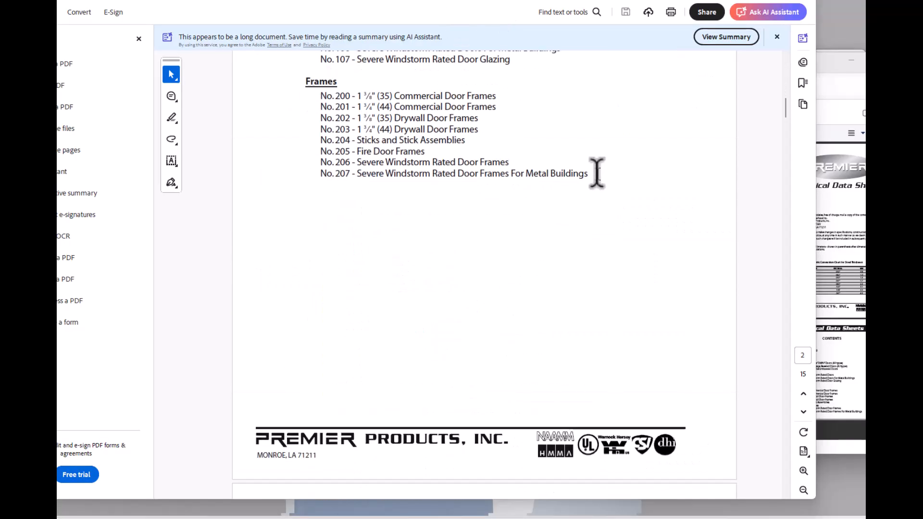
scroll(593, 180, "down", 11)
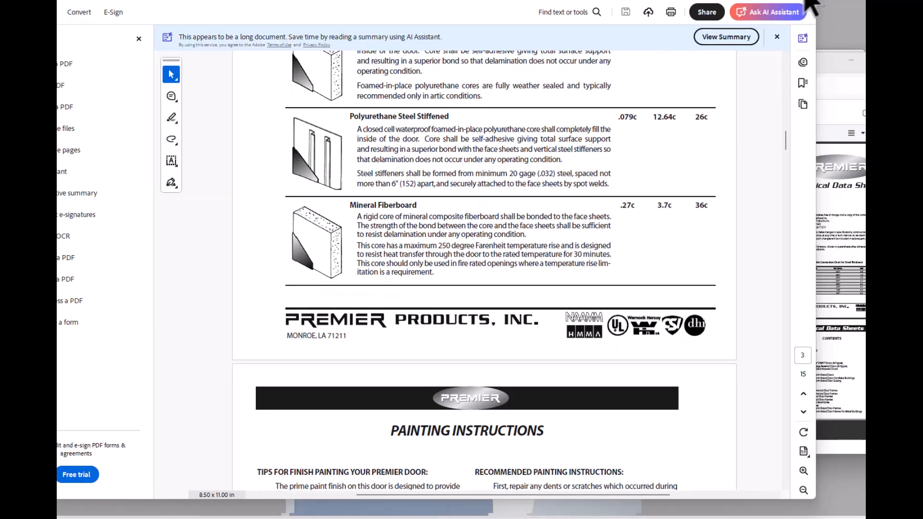
left_click(809, 2)
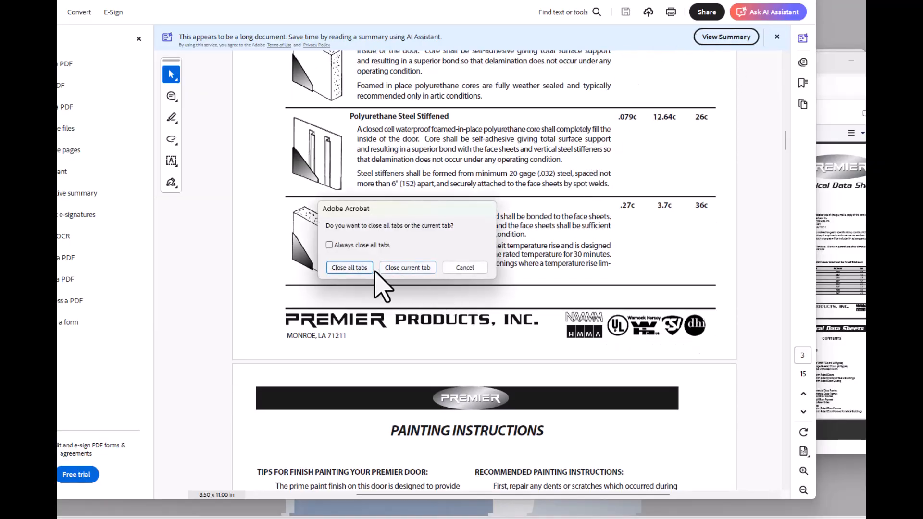
left_click(406, 268)
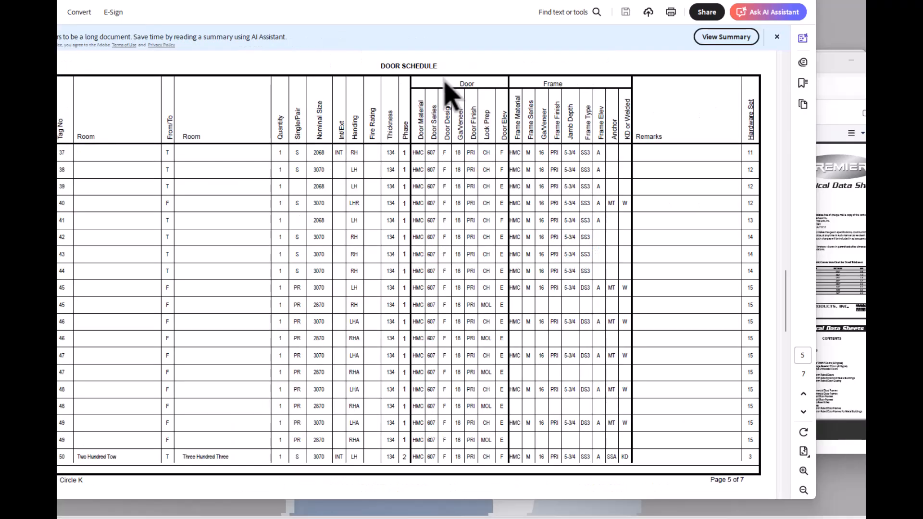
left_click(749, 1)
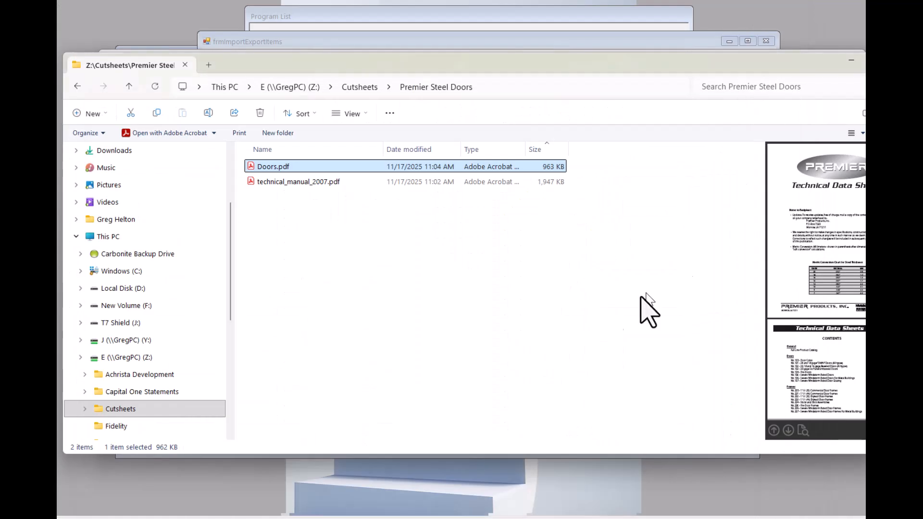
Step: Copy the path of Doors.pdf into cell H2 of the widened Cutsheets column and return to the product import form
right_click(273, 166)
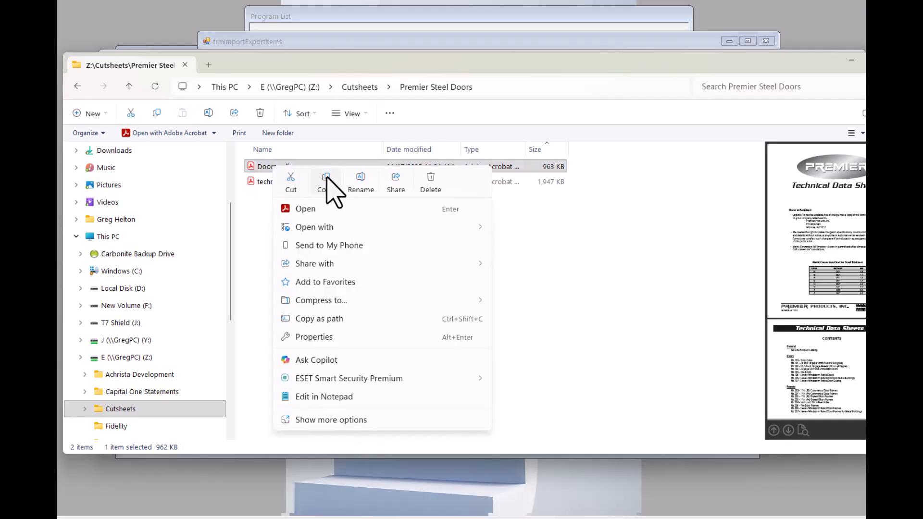
left_click(322, 319)
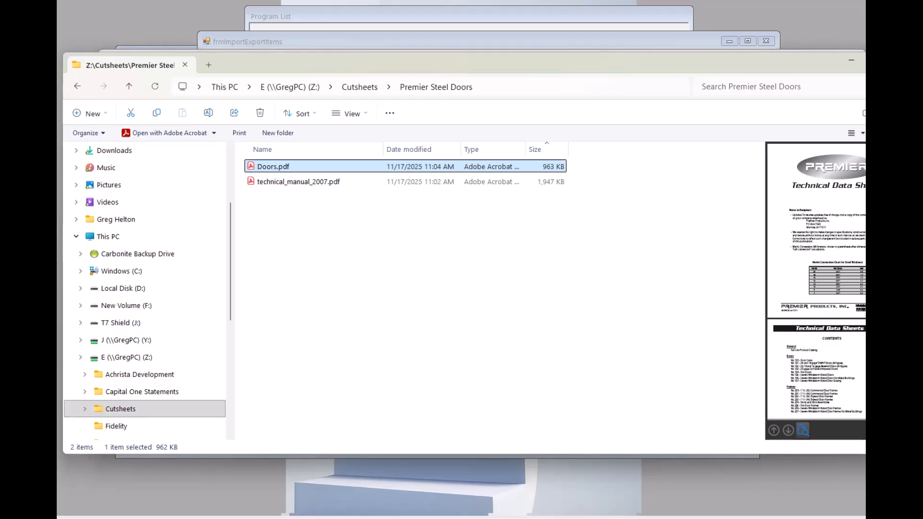
left_click(117, 494)
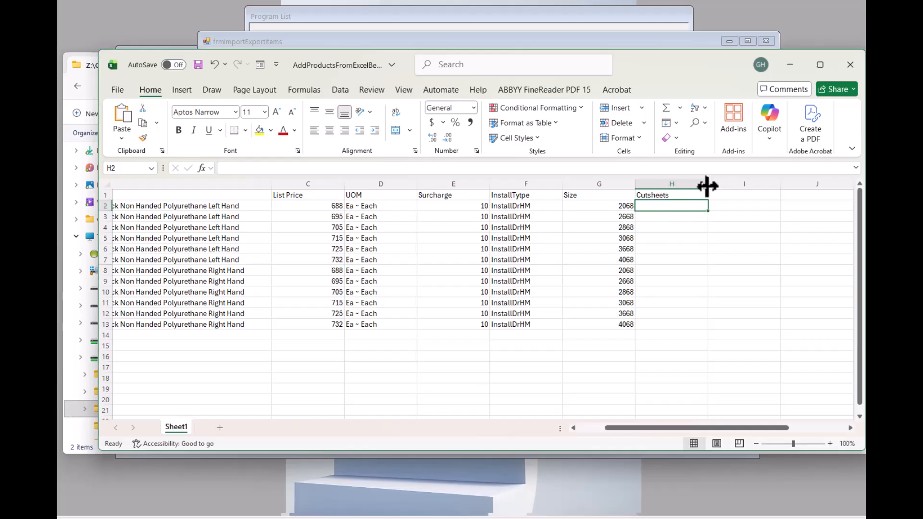
left_click_drag(710, 183, 829, 185)
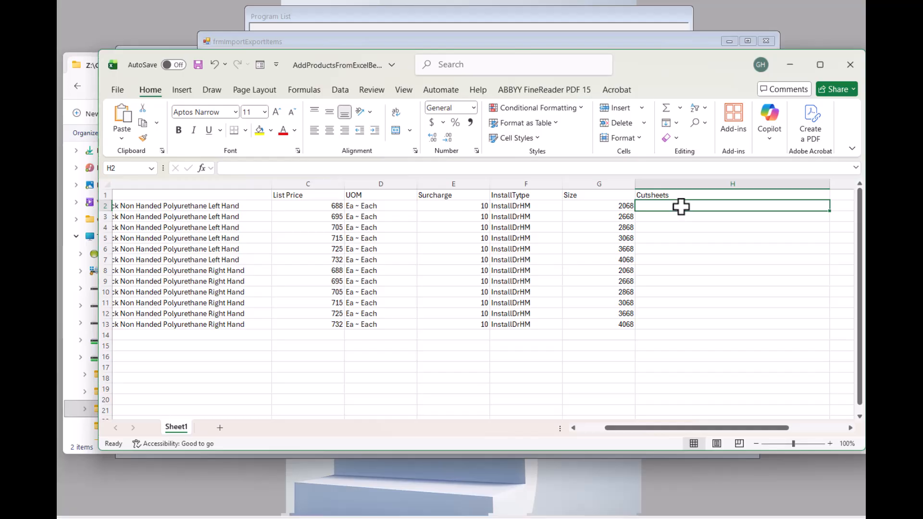
type("Z:\\Cutsheets\\Premier Steel Doors\\Doors.pdf")
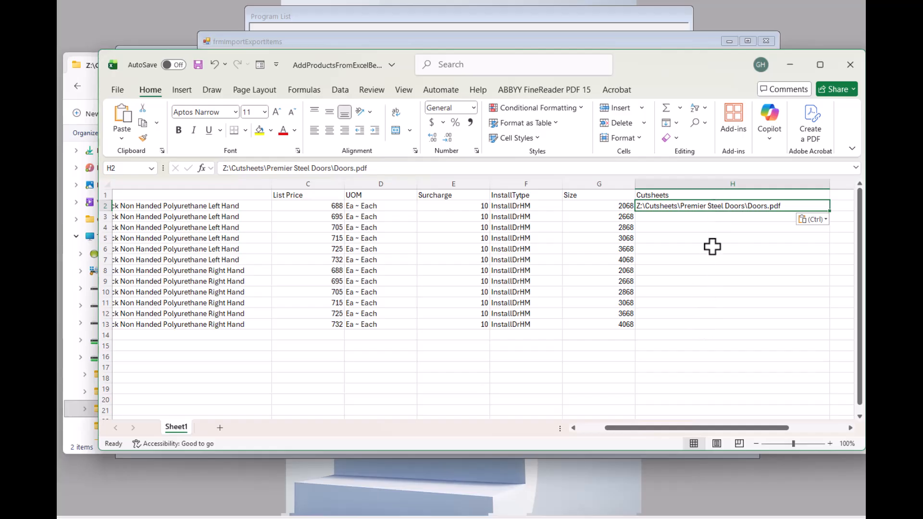
left_click(789, 64)
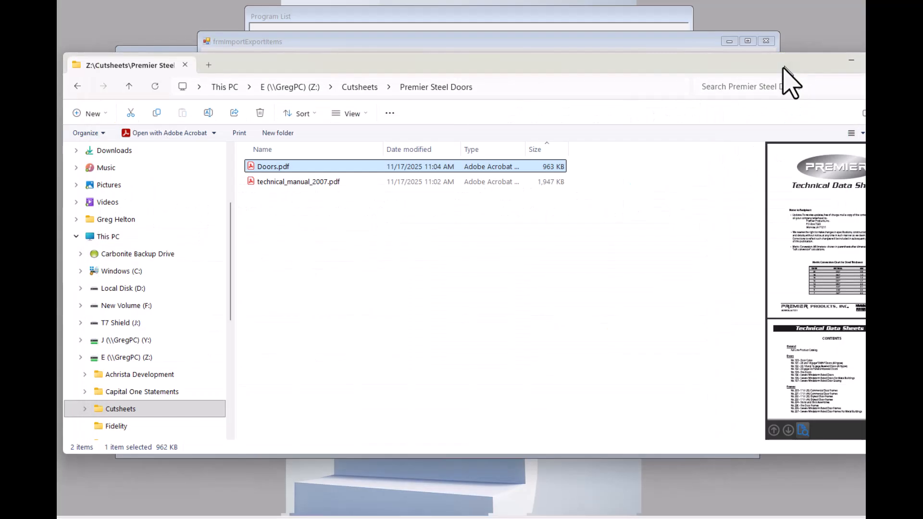
left_click(851, 61)
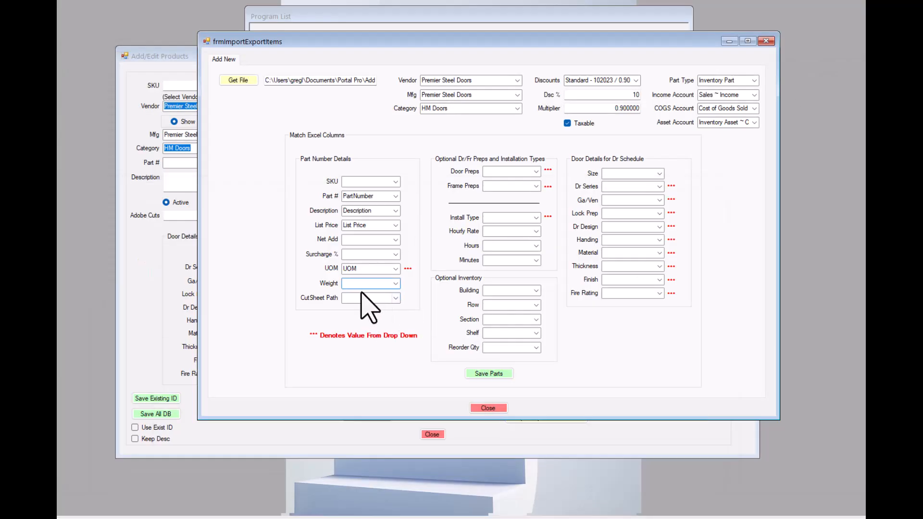
Step: Examine the Excel column choices offered for CutSheet Path, Door Preps, Install Type and door Size without matching any
left_click(395, 299)
left_click(396, 299)
left_click(536, 172)
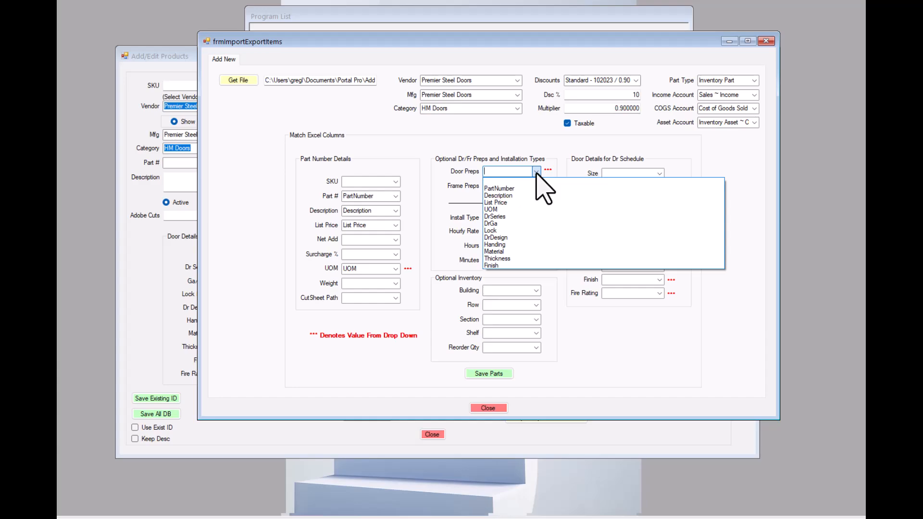
left_click(537, 173)
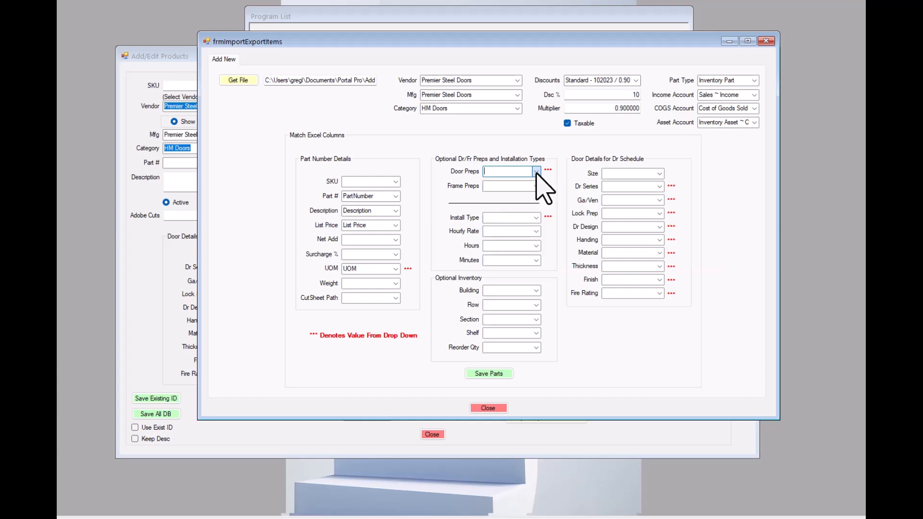
left_click(536, 218)
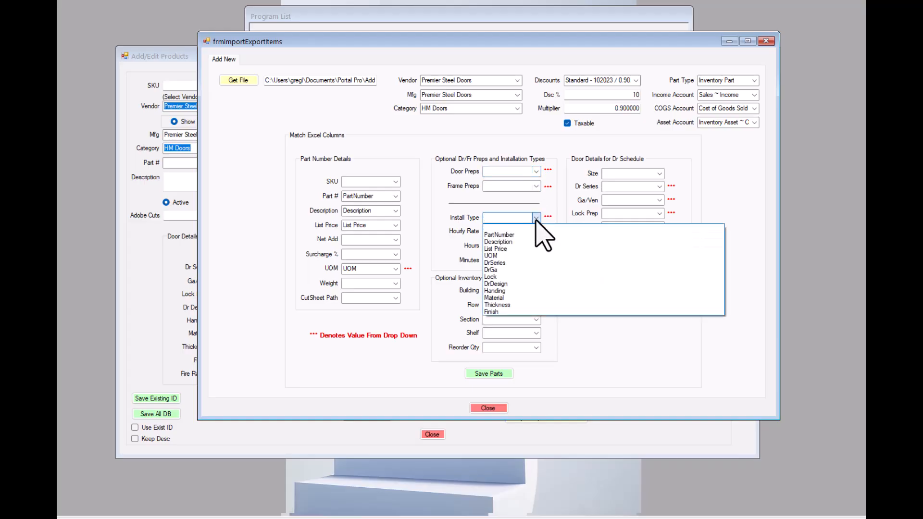
left_click(537, 220)
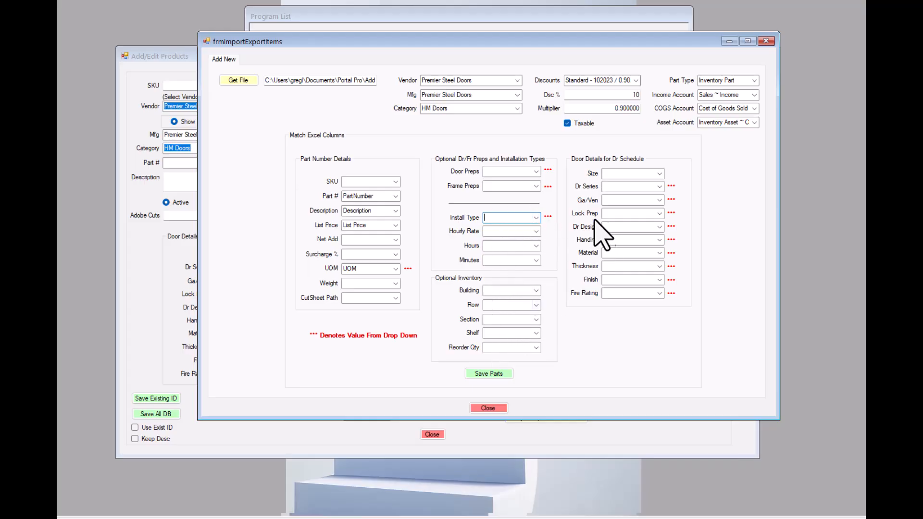
left_click(660, 173)
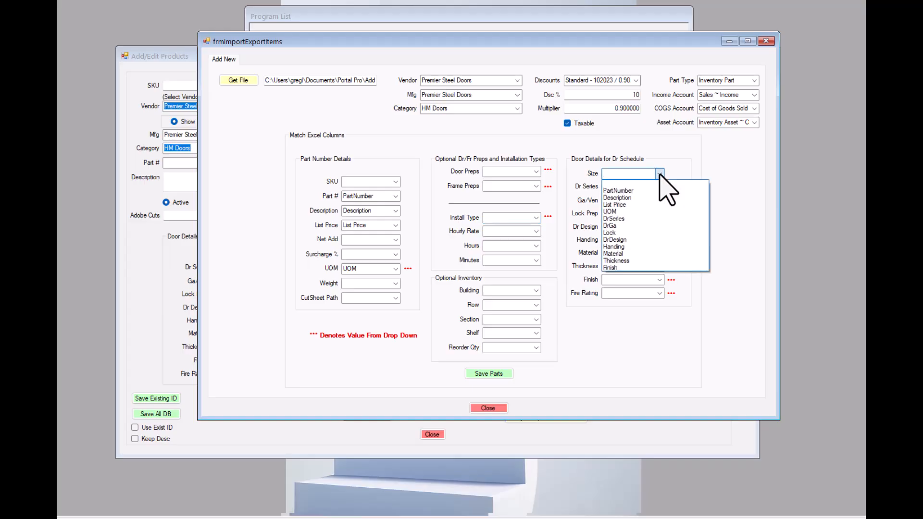
left_click(660, 174)
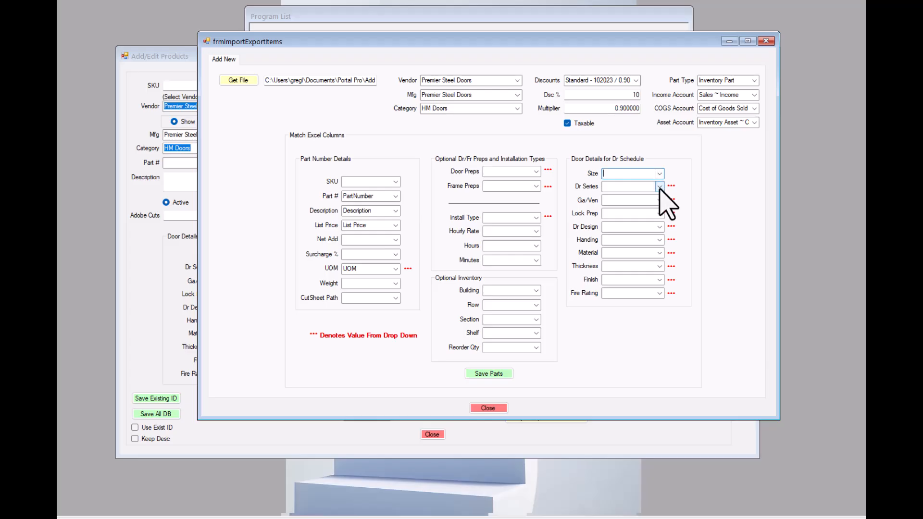
Step: Match Dr Series to DrSeries, Ga/Ven to DrGa, Lock Prep to Lock and Dr Design to DrDesign in the door details
left_click(660, 187)
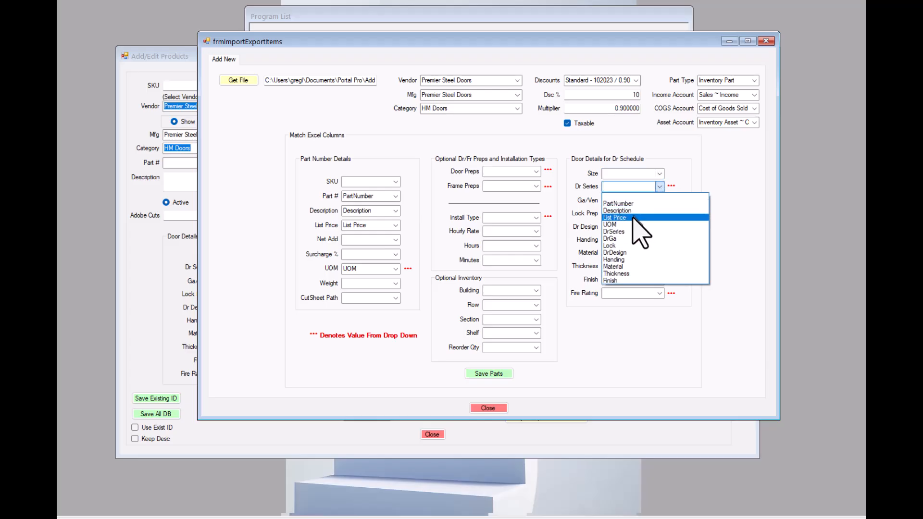
left_click(616, 232)
left_click(660, 200)
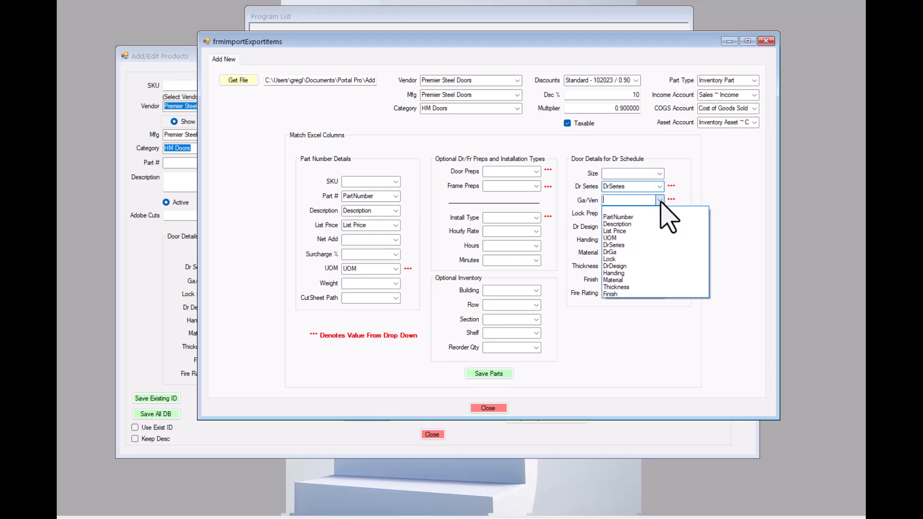
left_click(625, 254)
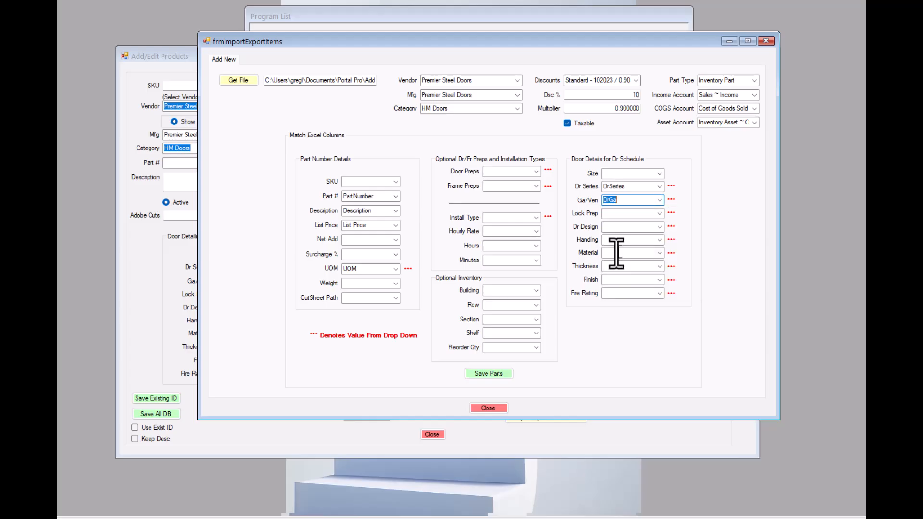
left_click(660, 214)
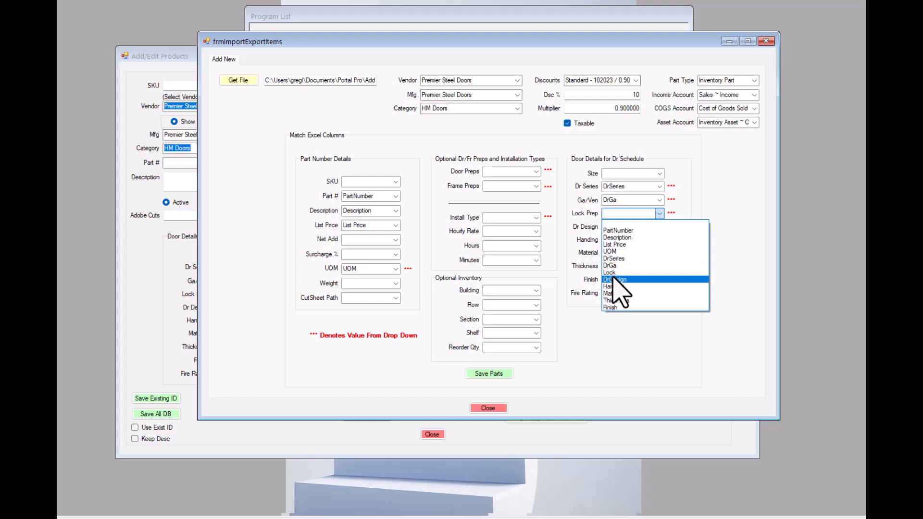
left_click(617, 272)
left_click(660, 227)
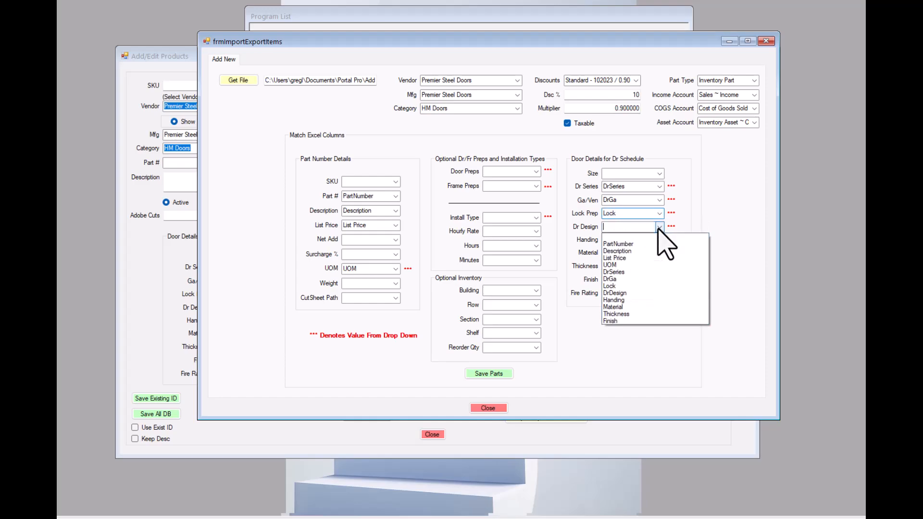
left_click(624, 293)
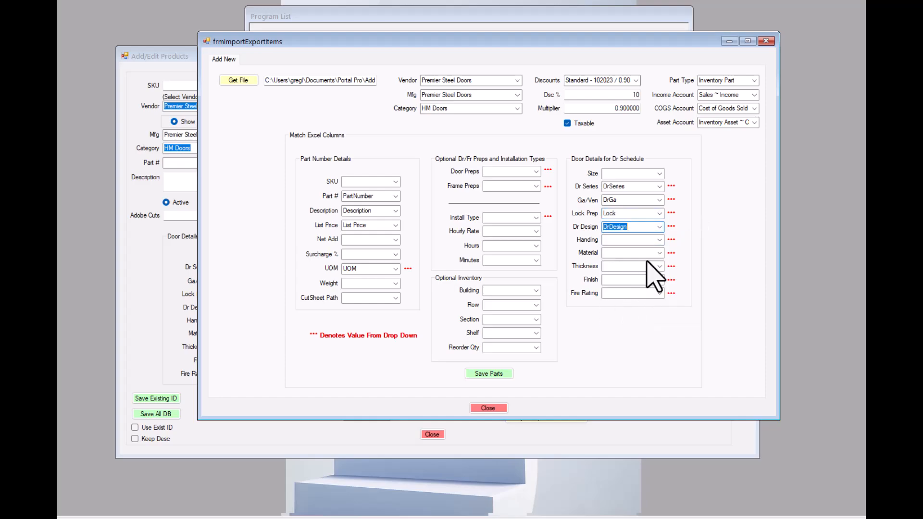
Step: Match the Handing, Material, Thickness and Finish door details to the Excel columns of the same names
left_click(659, 240)
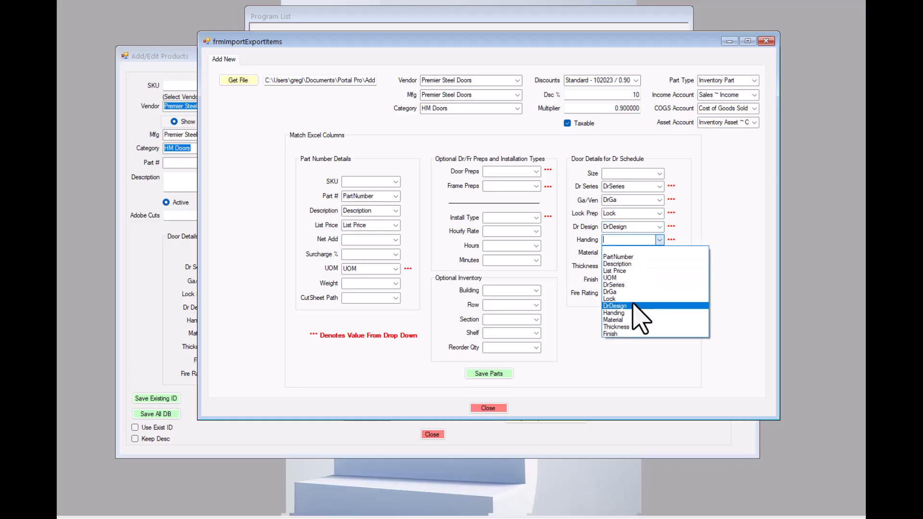
left_click(623, 314)
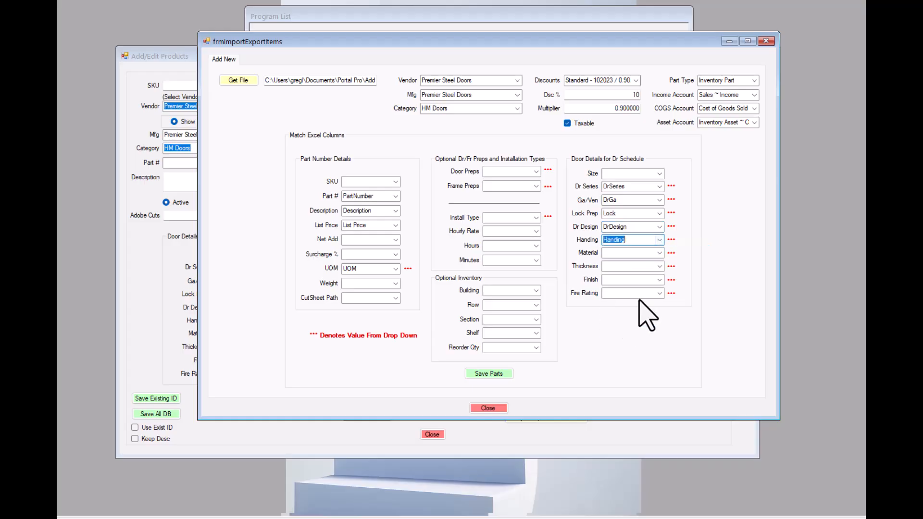
left_click(659, 254)
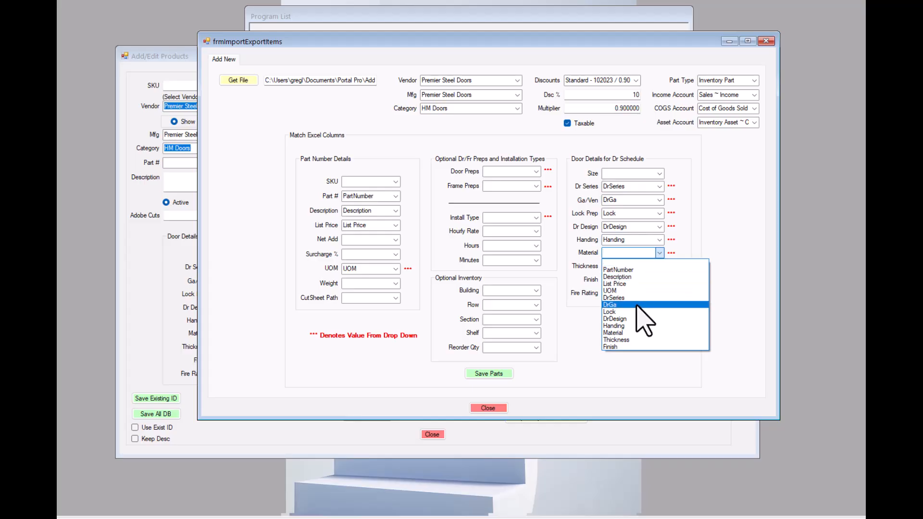
left_click(619, 333)
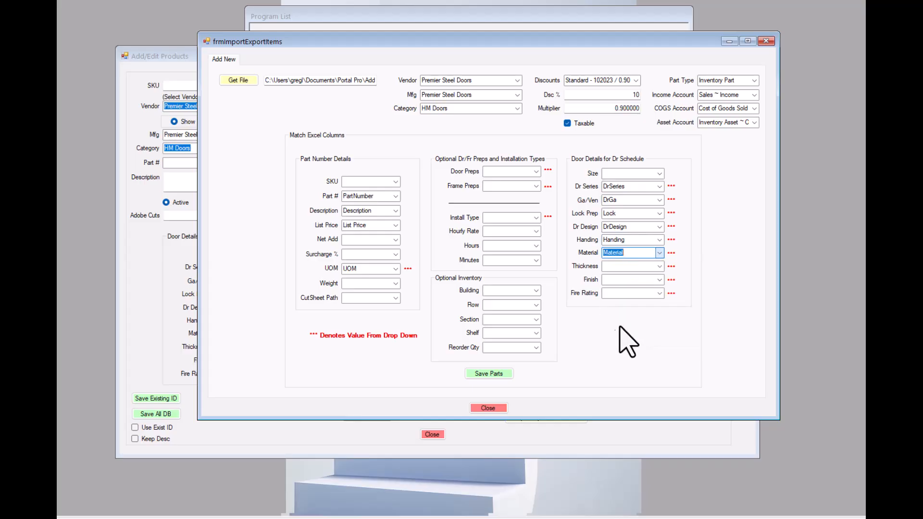
left_click(660, 267)
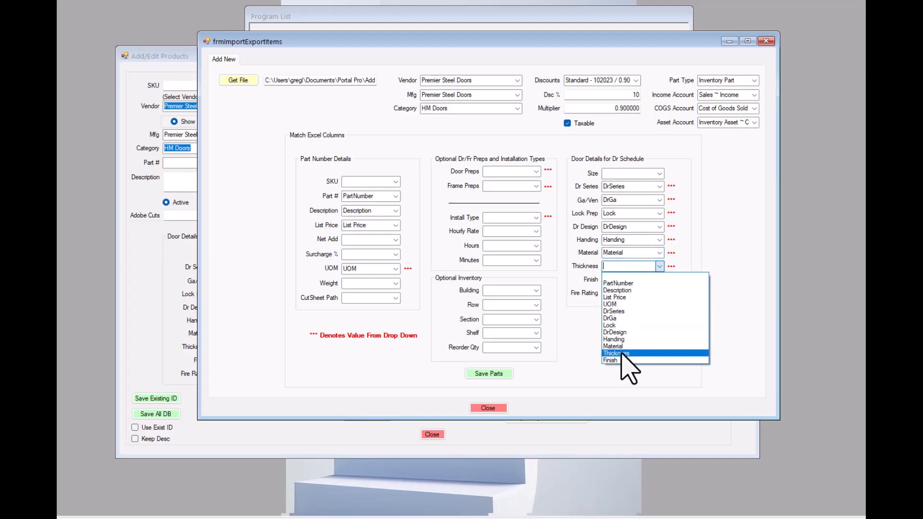
left_click(624, 353)
left_click(660, 280)
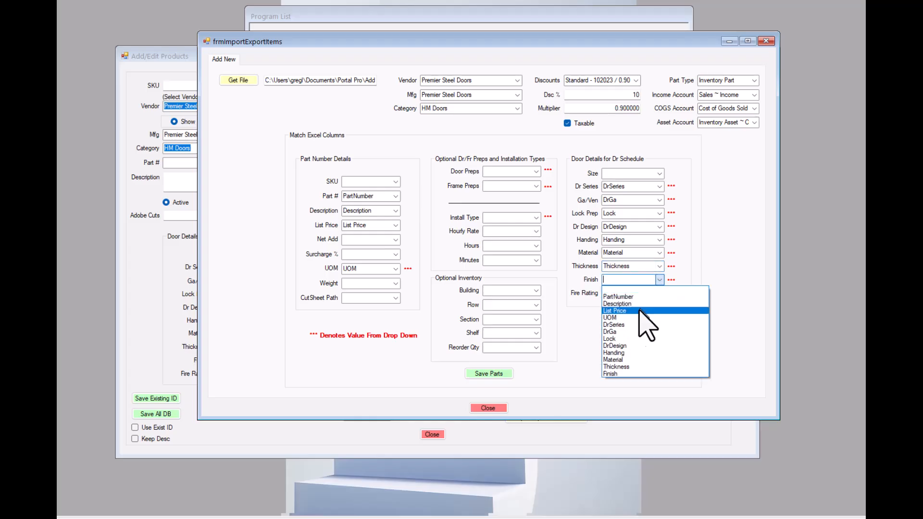
left_click(618, 373)
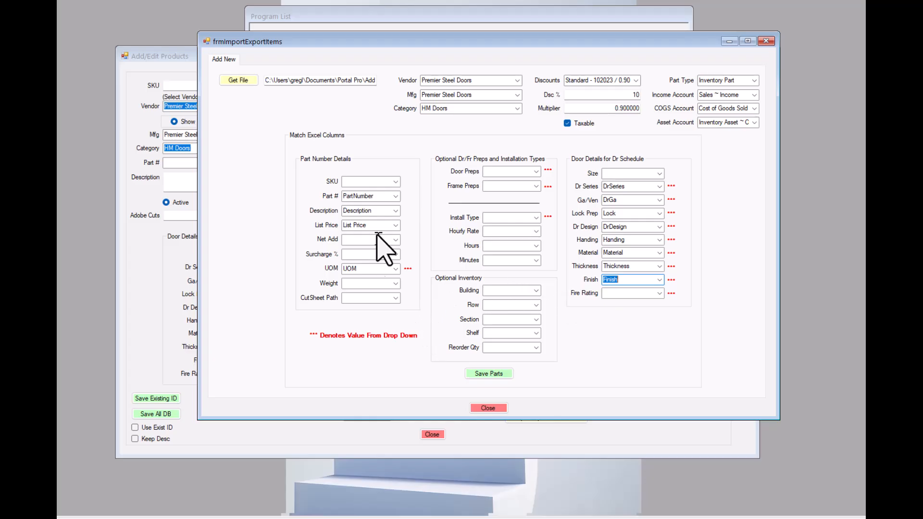
Step: Bring the Add/Edit Products form forward and look through the existing part numbers for Premier Steel Doors HM Doors
left_click_drag(456, 38, 434, 119)
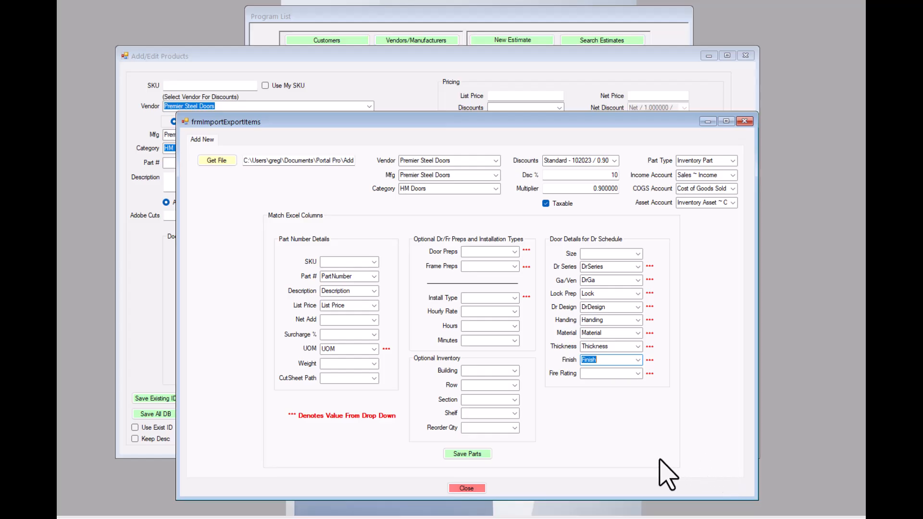
left_click(146, 337)
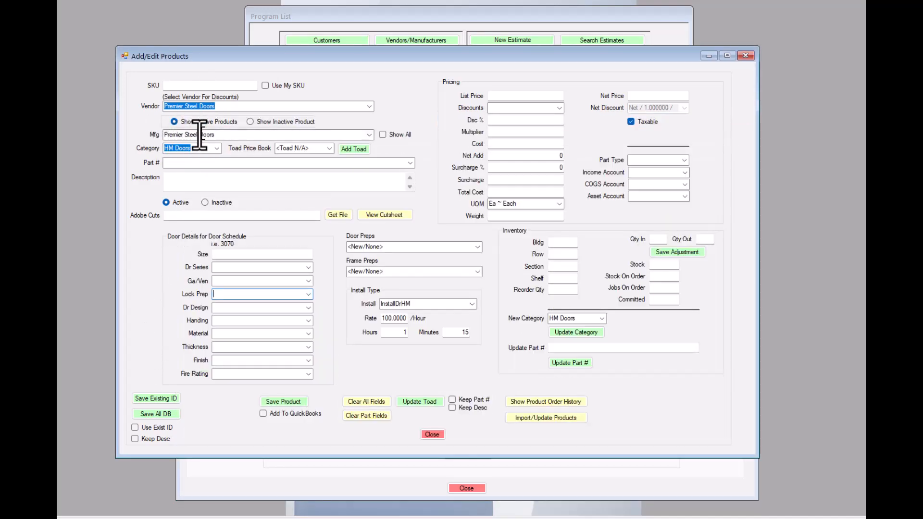
left_click(411, 163)
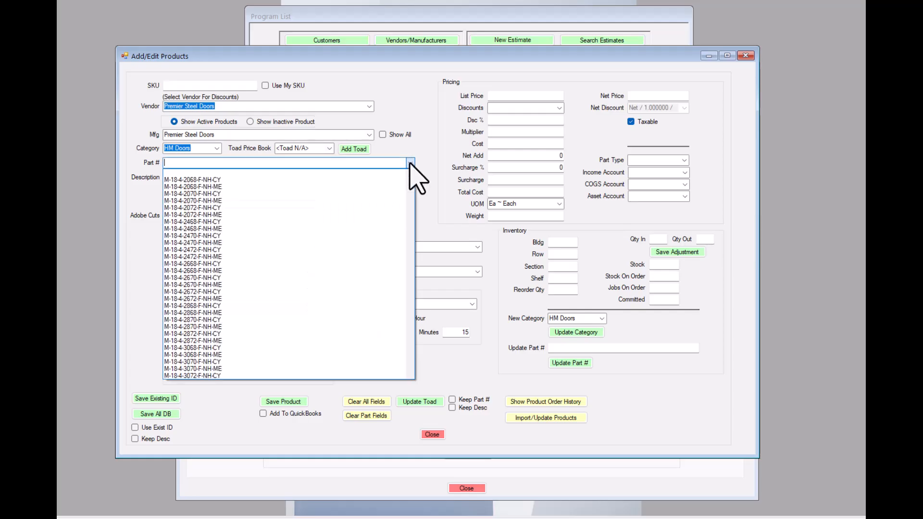
left_click_drag(411, 179, 429, 227)
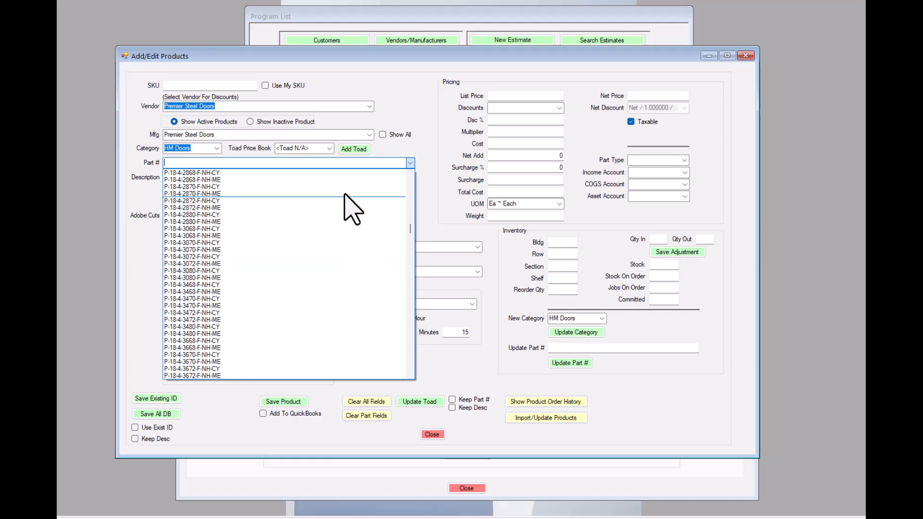
left_click(411, 164)
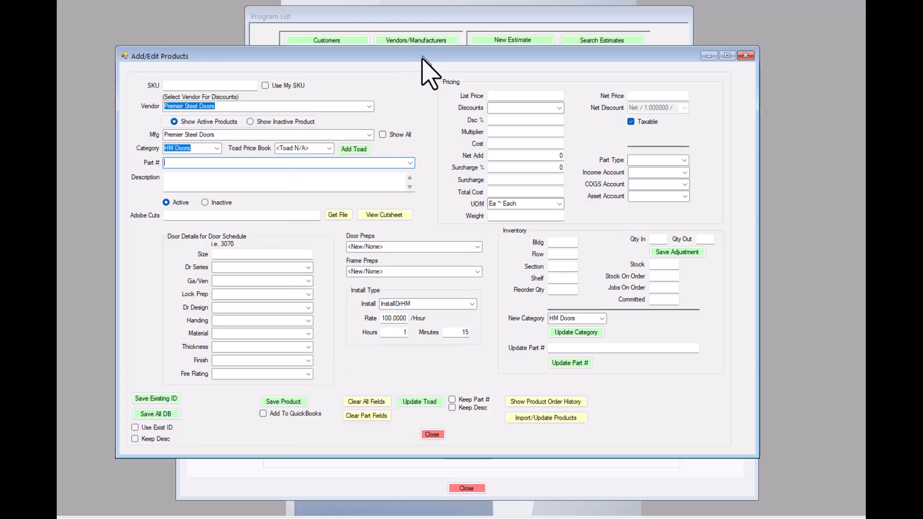
Step: Rearrange the overlapping import and Add/Edit Products windows, leaving the Add/Edit Products form in front near the top
left_click_drag(423, 57, 421, 212)
left_click_drag(435, 116, 442, 6)
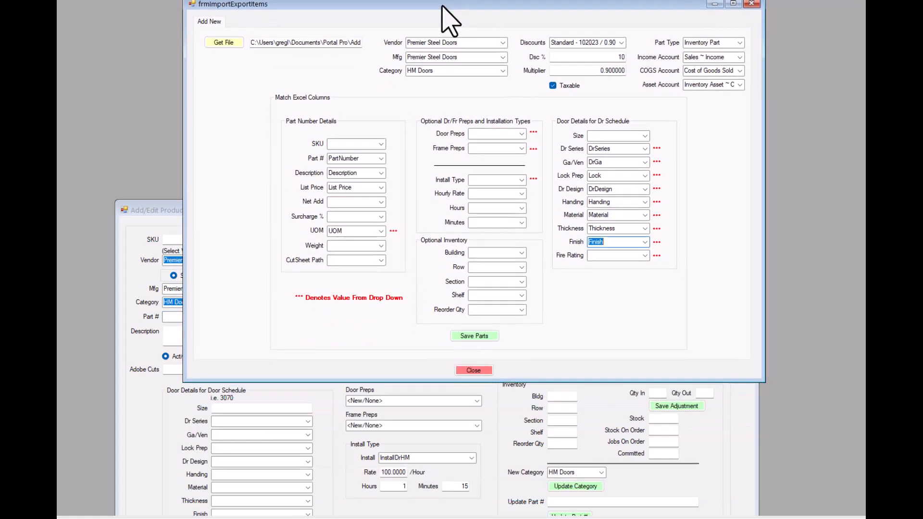
left_click(179, 211)
left_click_drag(350, 212, 351, 34)
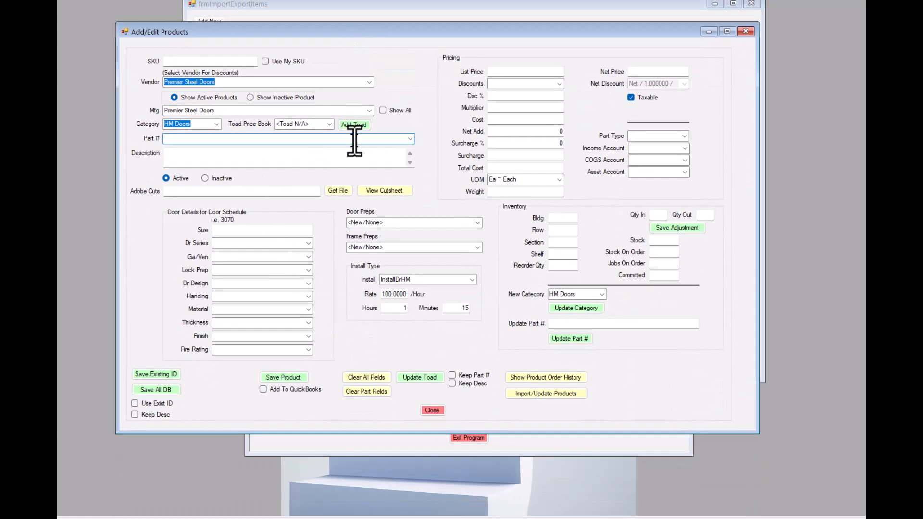
Step: Reselect the HM Doors category and the manufacturer Premier Steel Doors, and check the Part # list
left_click(217, 124)
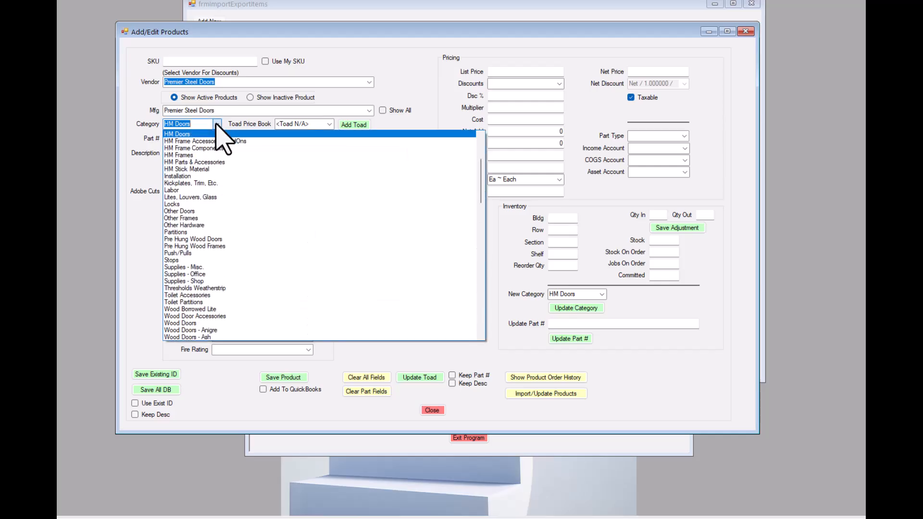
left_click(178, 135)
left_click(211, 140)
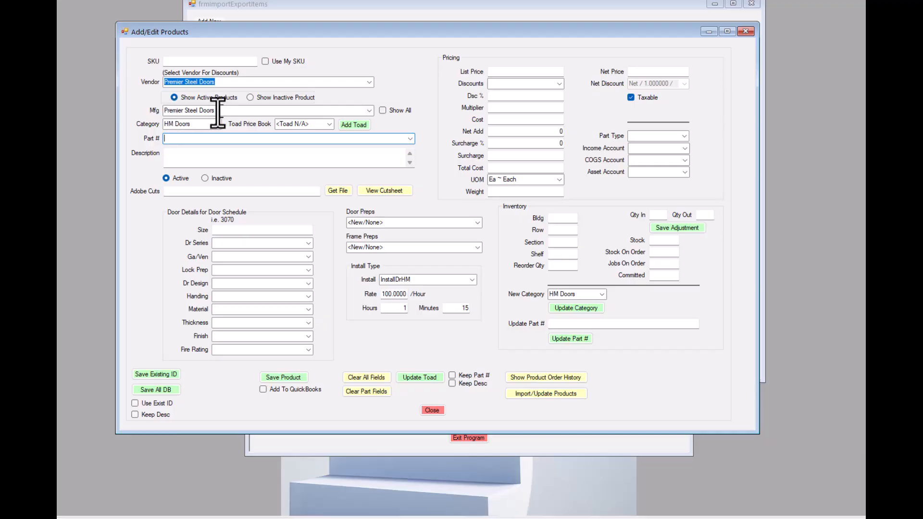
left_click(369, 110)
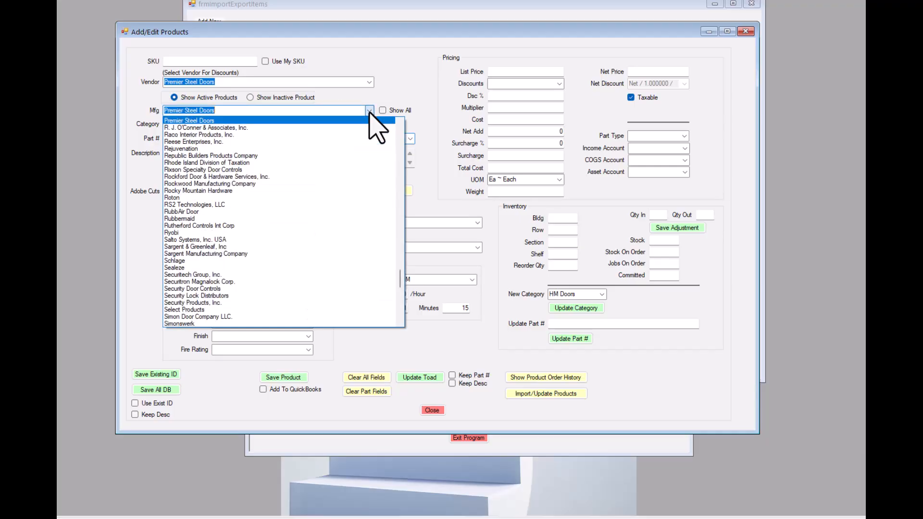
left_click(196, 121)
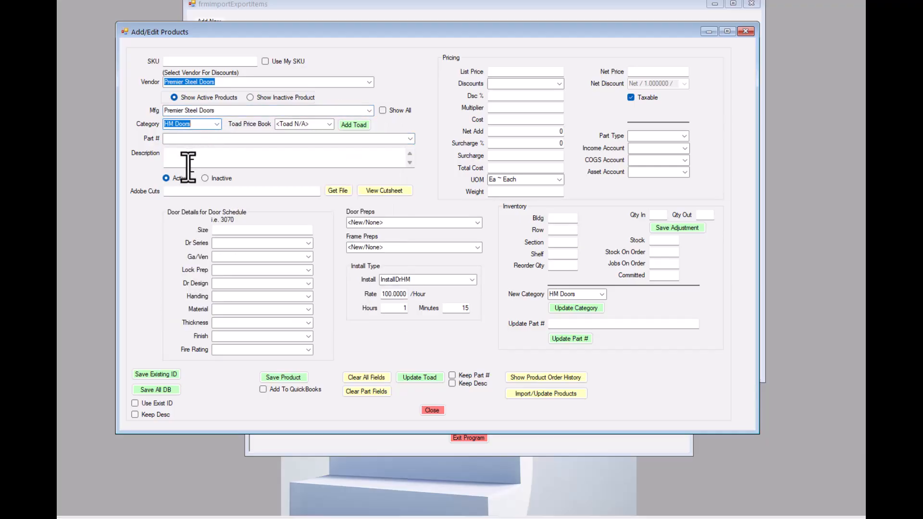
left_click(411, 138)
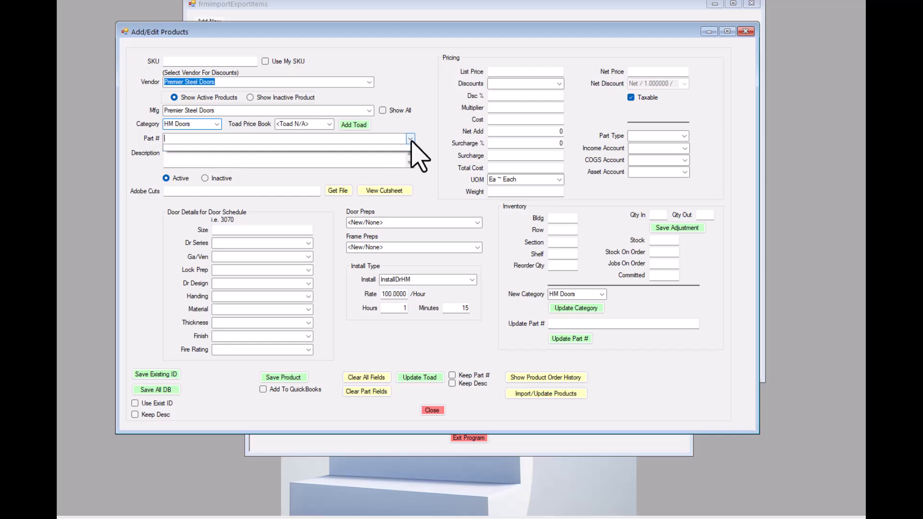
left_click(410, 139)
Step: Reload the HM Doors category and view the part numbers it offers
left_click(217, 124)
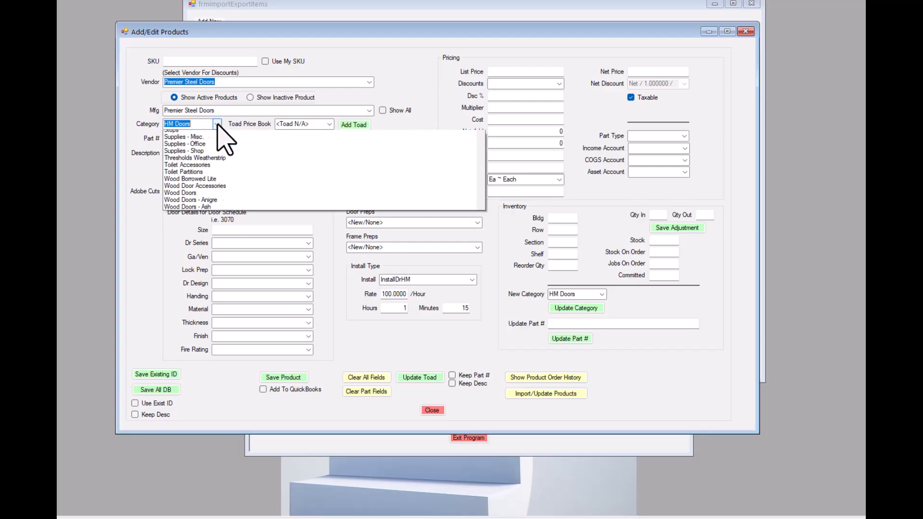
left_click(183, 135)
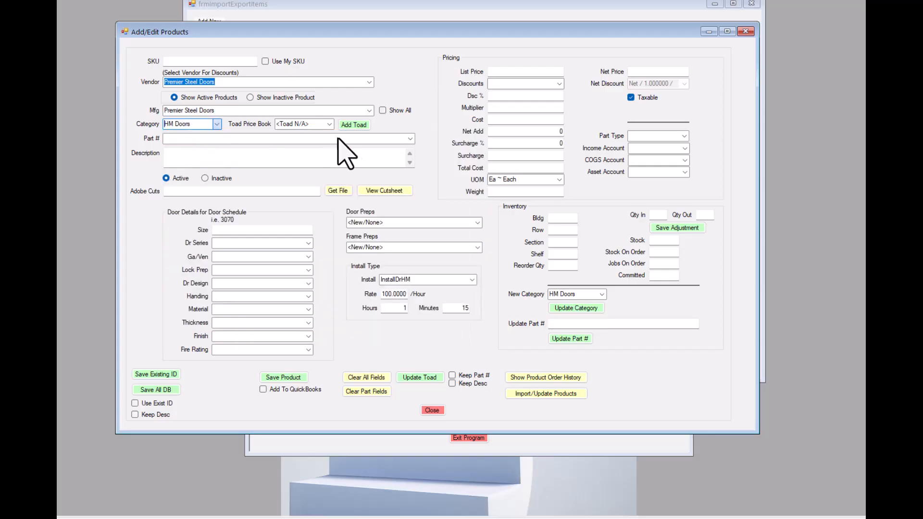
left_click(411, 139)
left_click(411, 139)
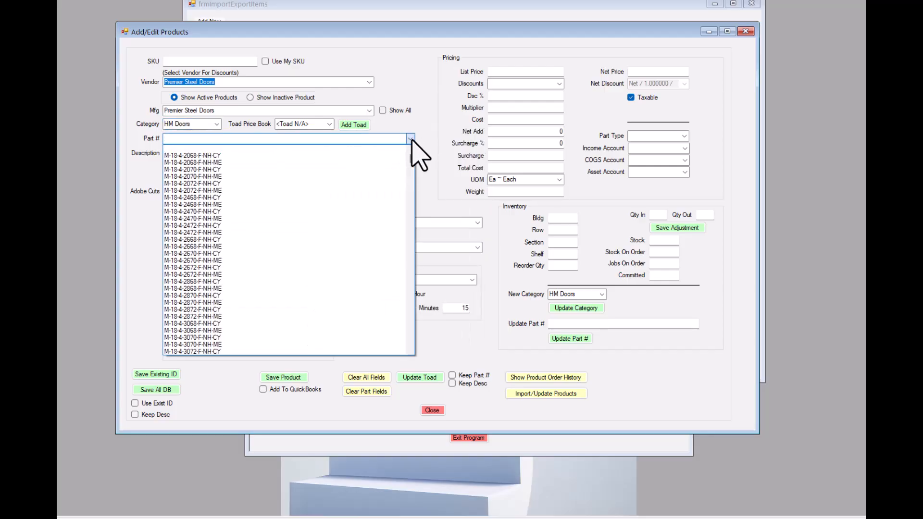
left_click(411, 138)
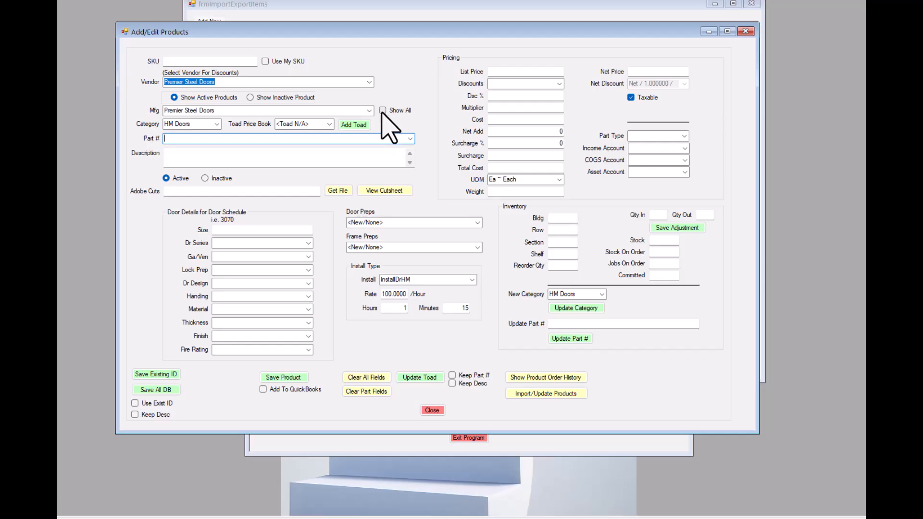
Step: Choose the HM Doors category again and place the cursor in the Part # field
left_click(217, 125)
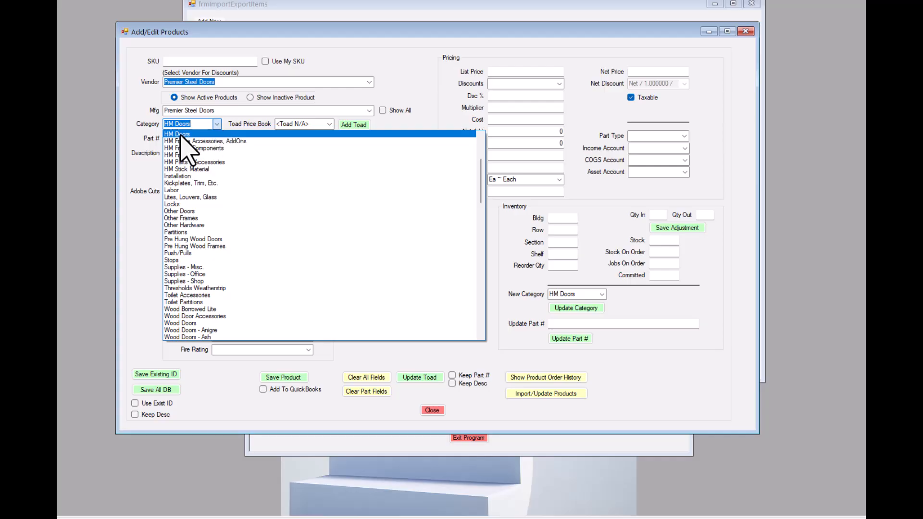
left_click(181, 136)
left_click(238, 140)
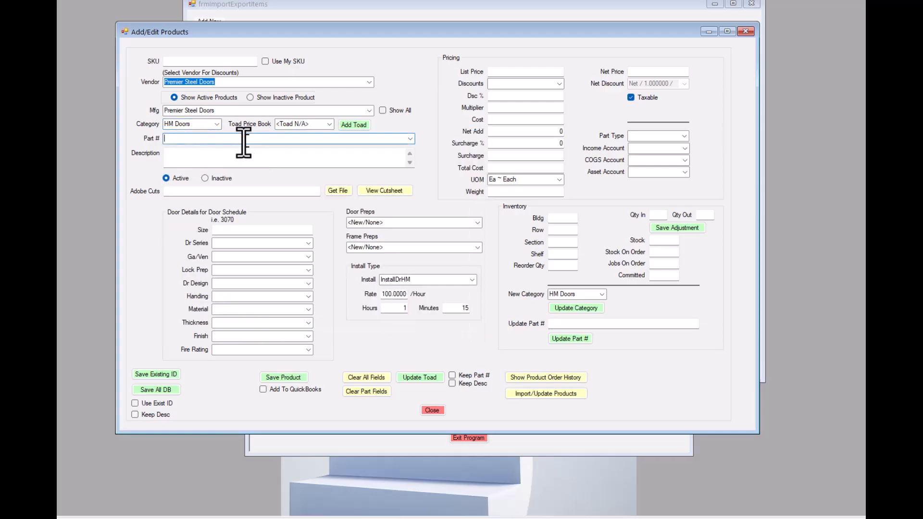